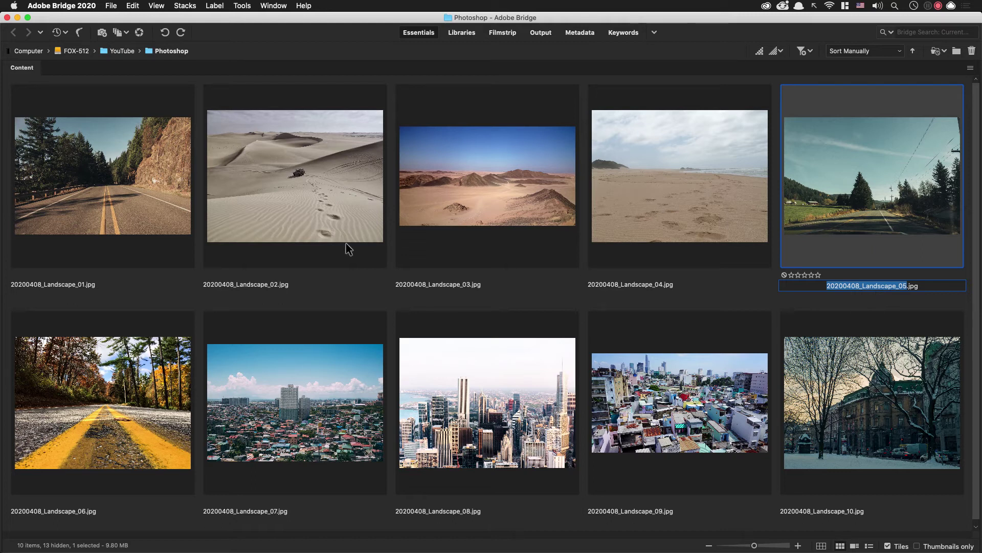
click(133, 188)
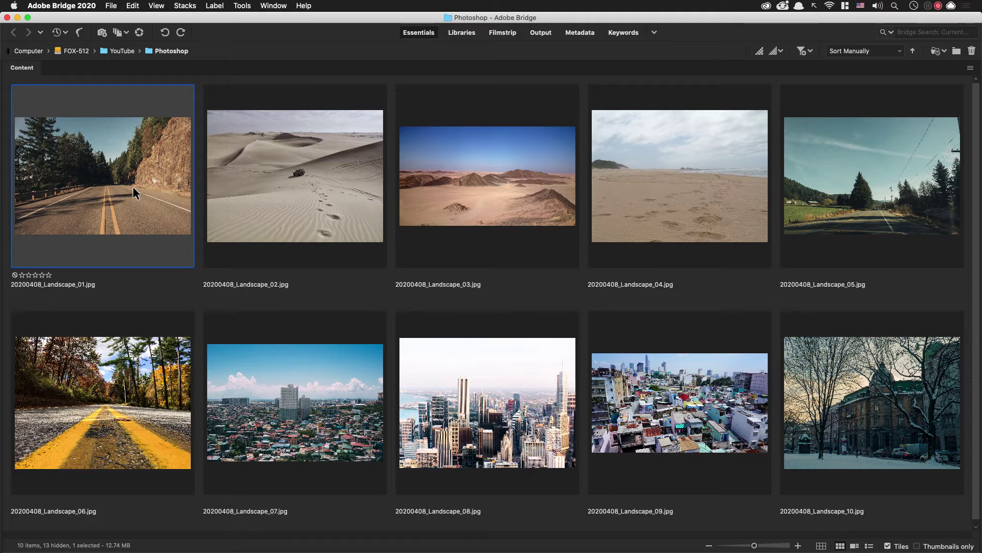
click(376, 289)
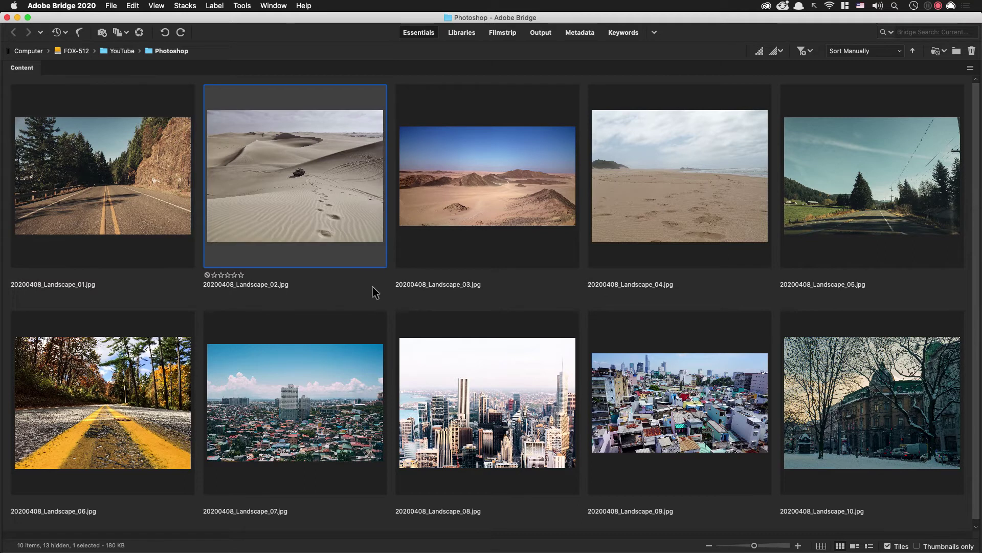
key(Return)
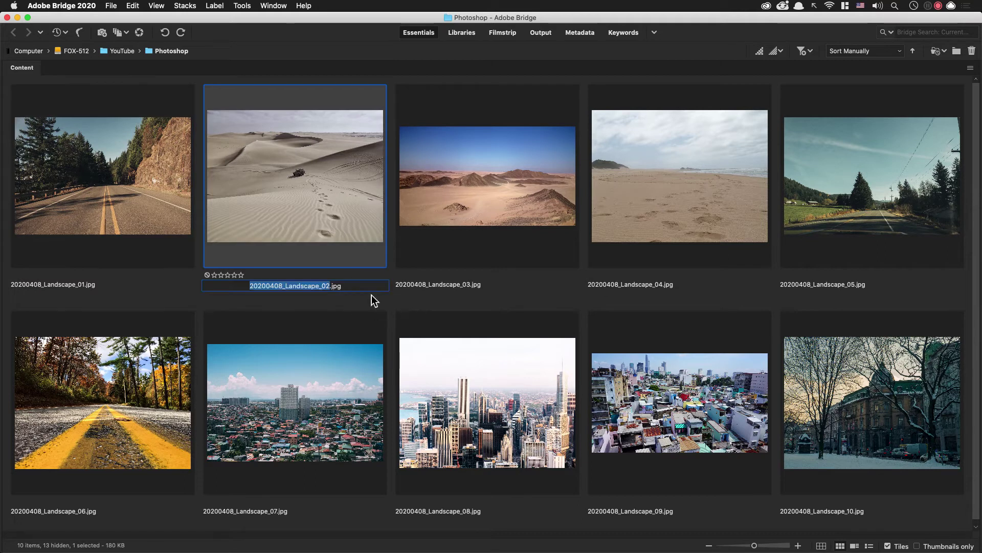
click(313, 307)
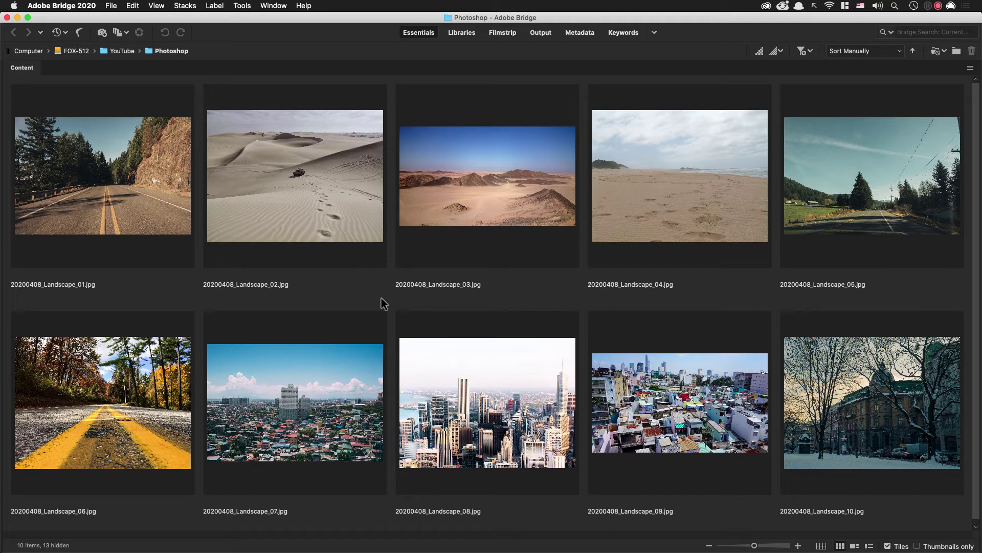
Select all ten landscape photos in the folder and open them together in Photoshop
key(super+a)
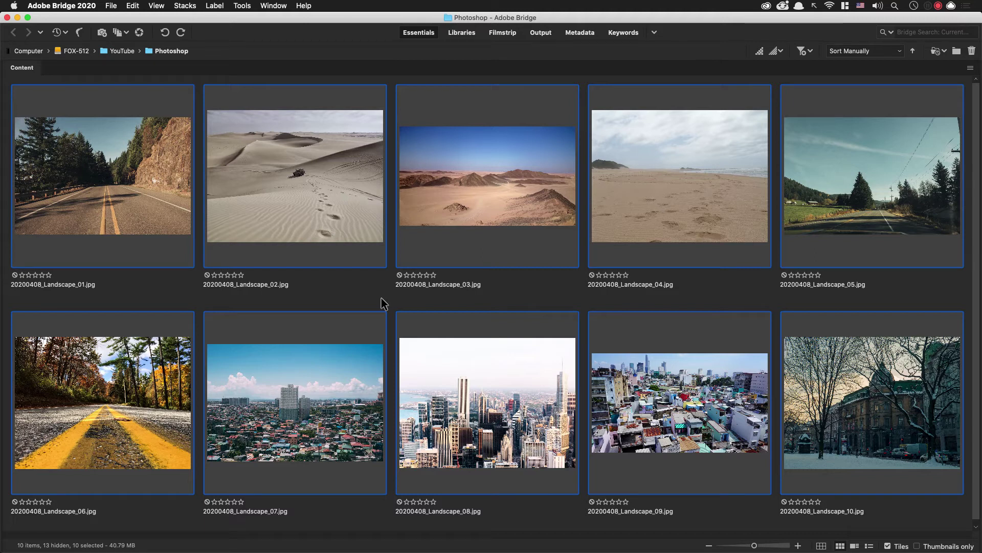
key(super+o)
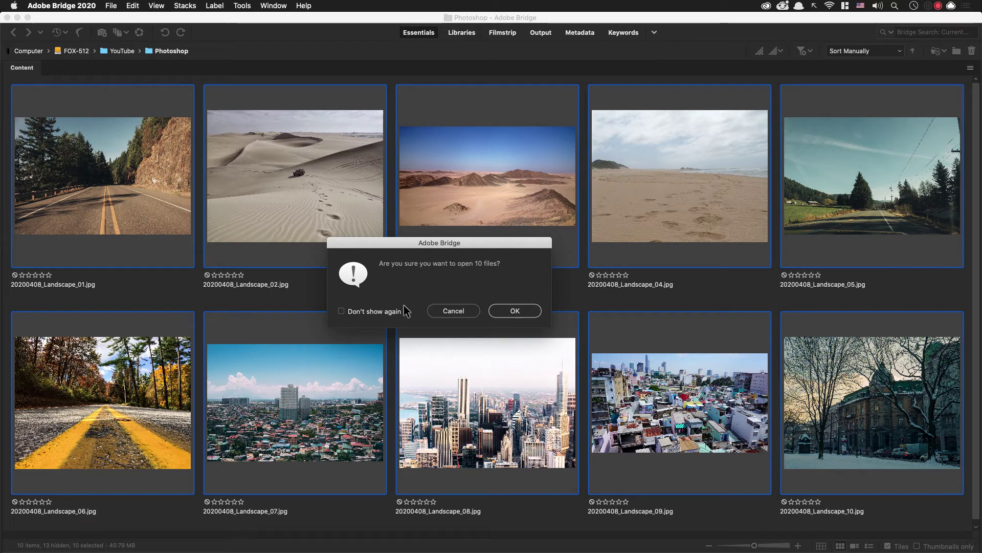
click(528, 312)
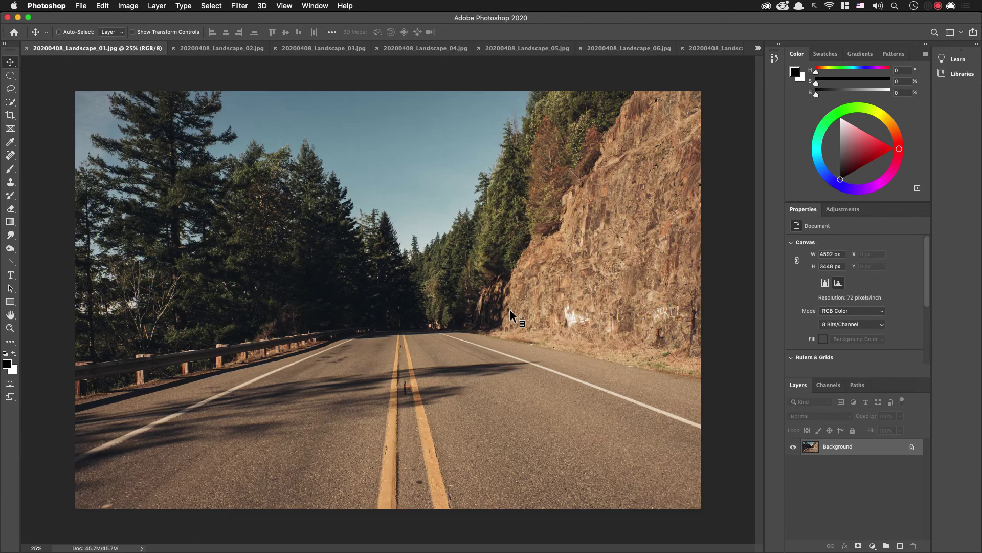
Look through the open landscape documents one after another and return to 20200408_Landscape_01.jpg
key(ctrl+Tab)
key(ctrl+Tab)
key(ctrl+Tab)
key(ctrl+Tab)
key(ctrl+Tab)
key(ctrl+Tab)
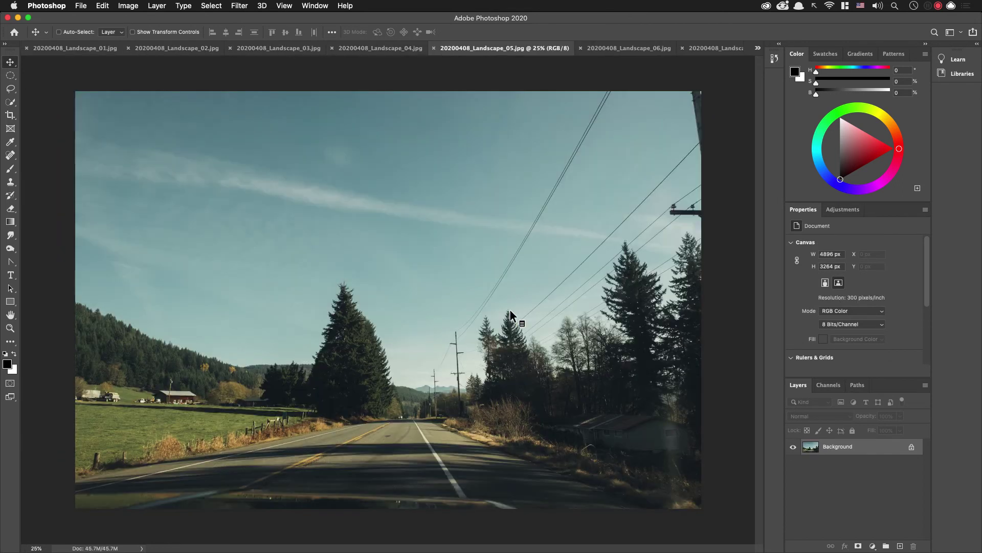
key(ctrl+Tab)
key(ctrl+Tab)
key(ctrl+Tab)
key(ctrl+Tab)
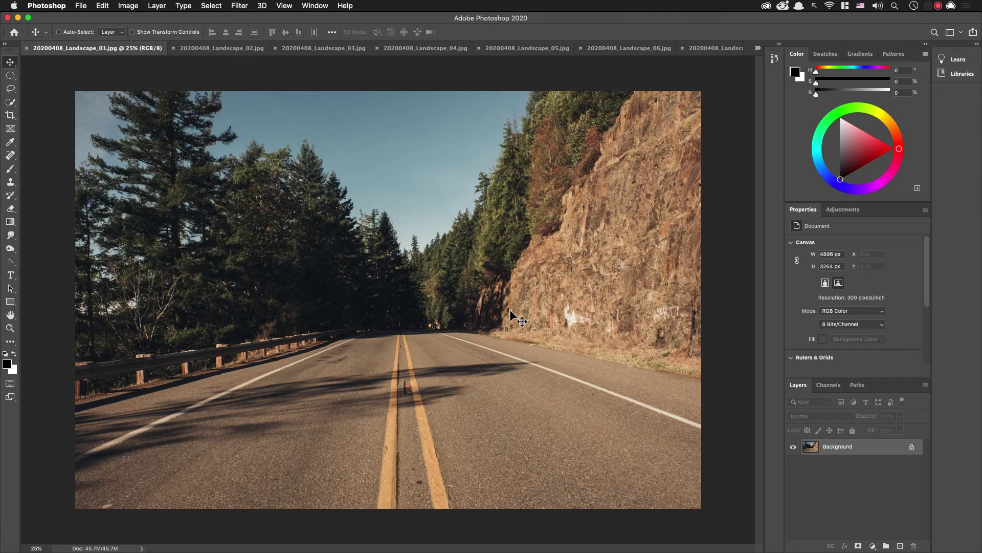
Open the Lens Correction filter's custom settings for 20200408_Landscape_01.jpg with the grid hidden
key(super+shift+r)
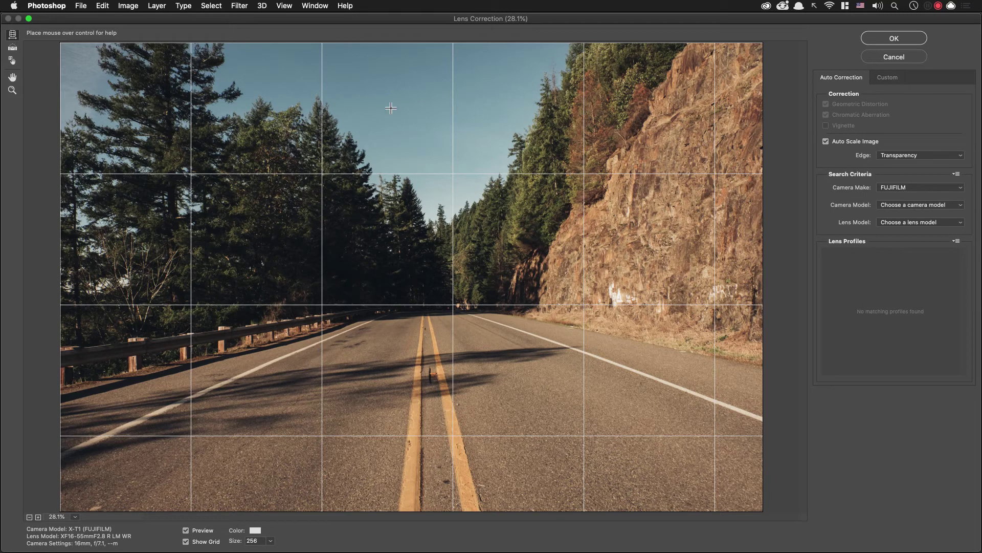
key(Return)
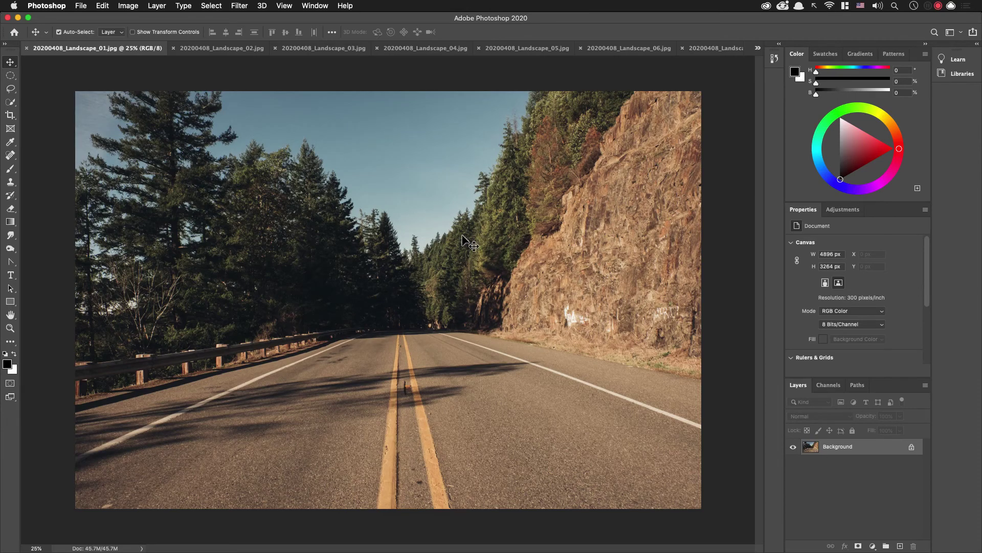
key(super+shift+r)
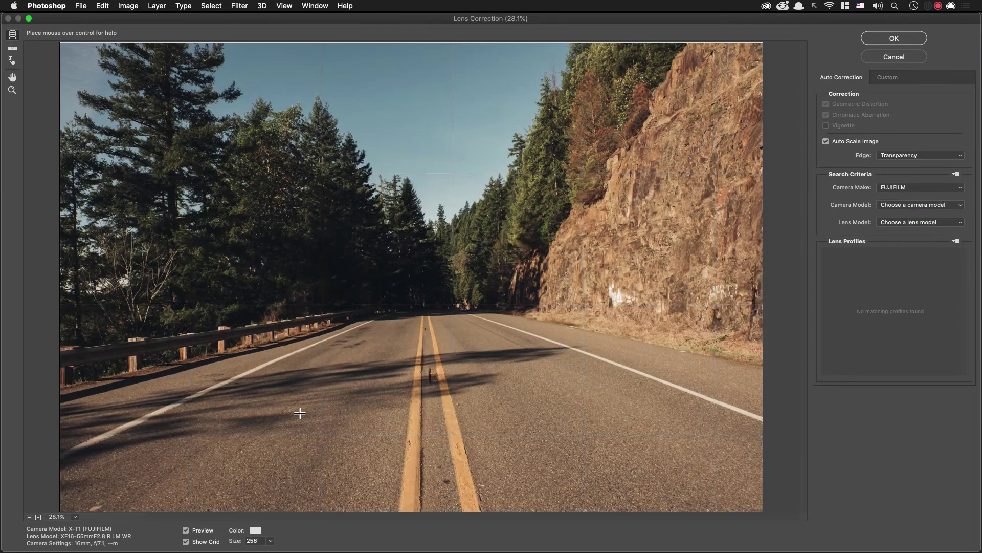
click(187, 541)
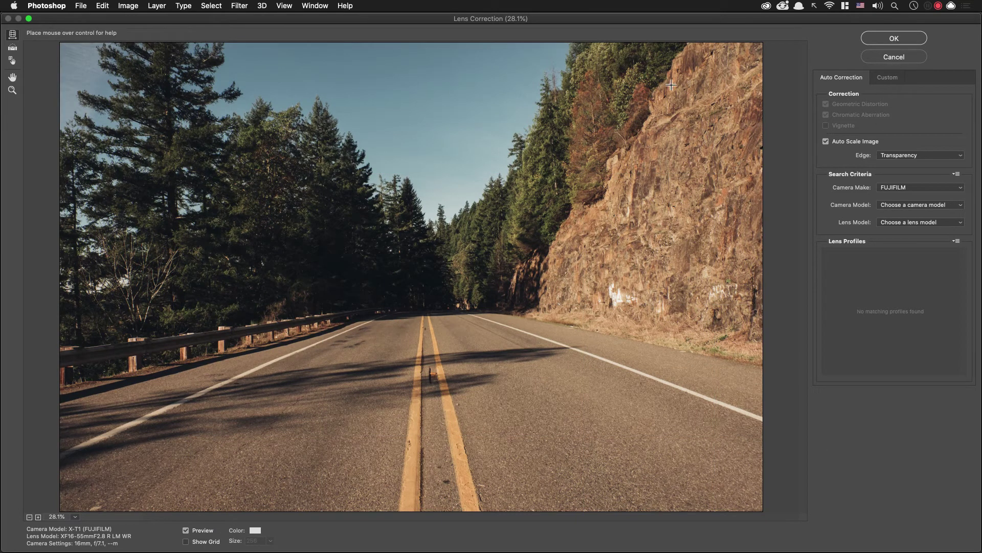
click(885, 82)
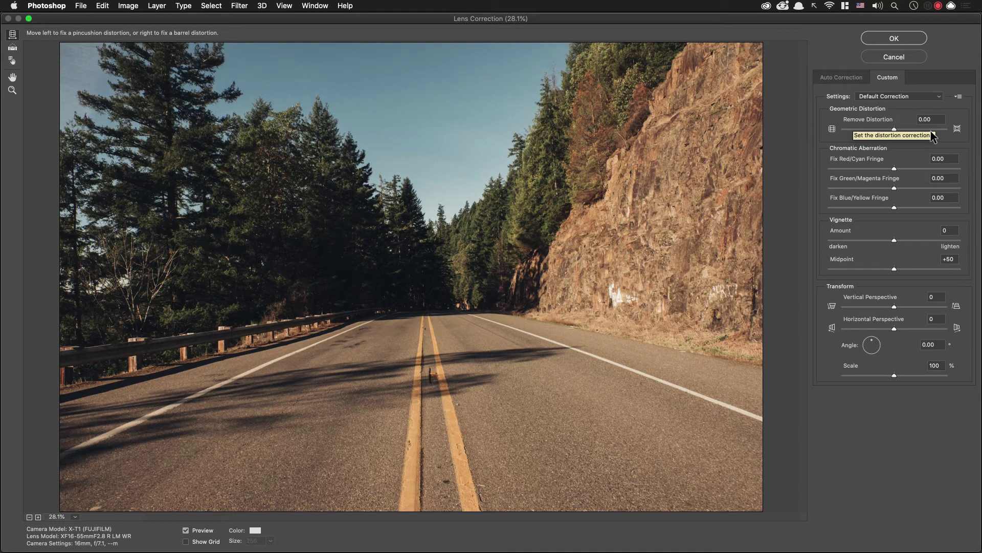
Set Remove Distortion to +1.22 and compare the road photo with and without the correction preview
click(871, 123)
drag(871, 124, 879, 124)
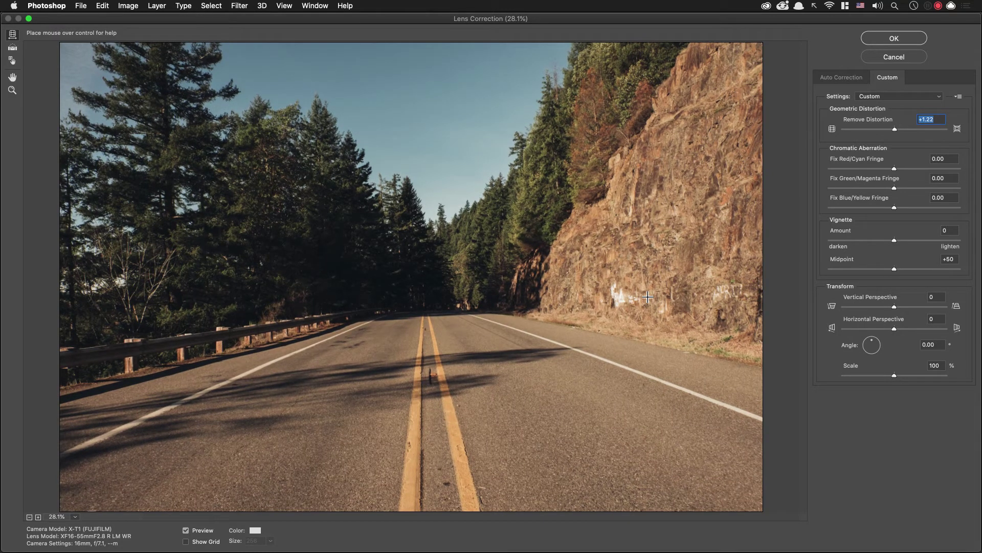
key(p)
key(p)
key(p)
key(p)
key(p)
key(p)
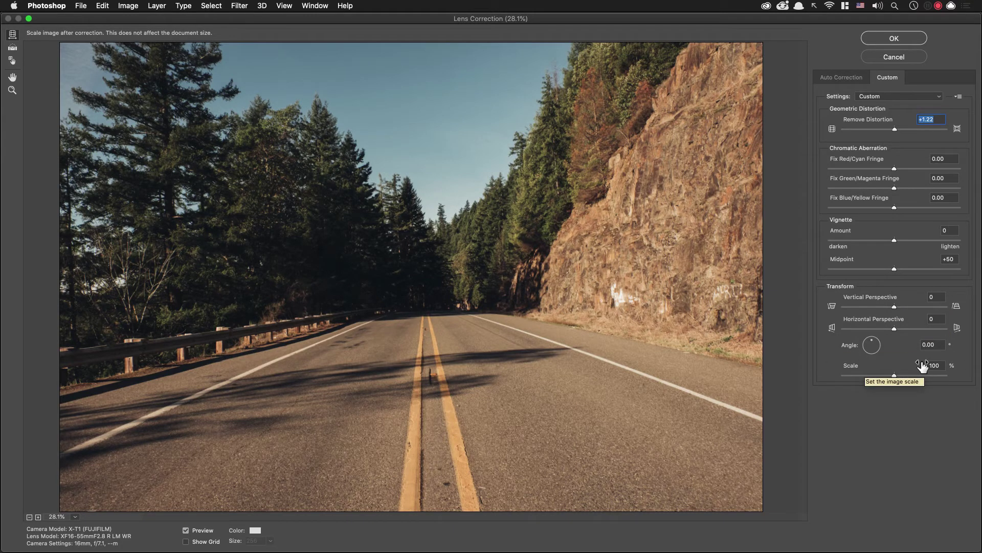
Set the lens correction's rotation angle to 2.42° to straighten the road photo
click(936, 345)
key(Down)
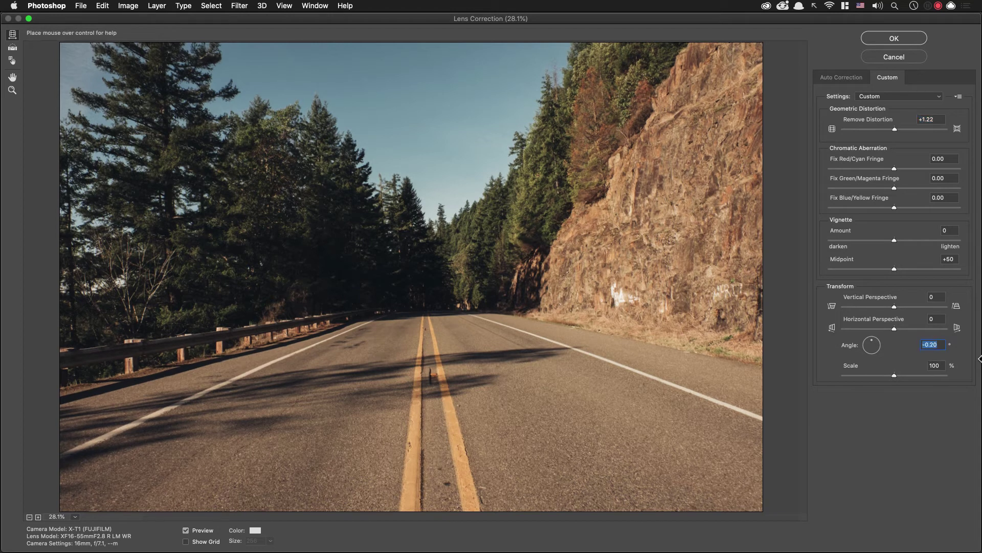
key(Up)
key(Up)
key(Up)
key(Up)
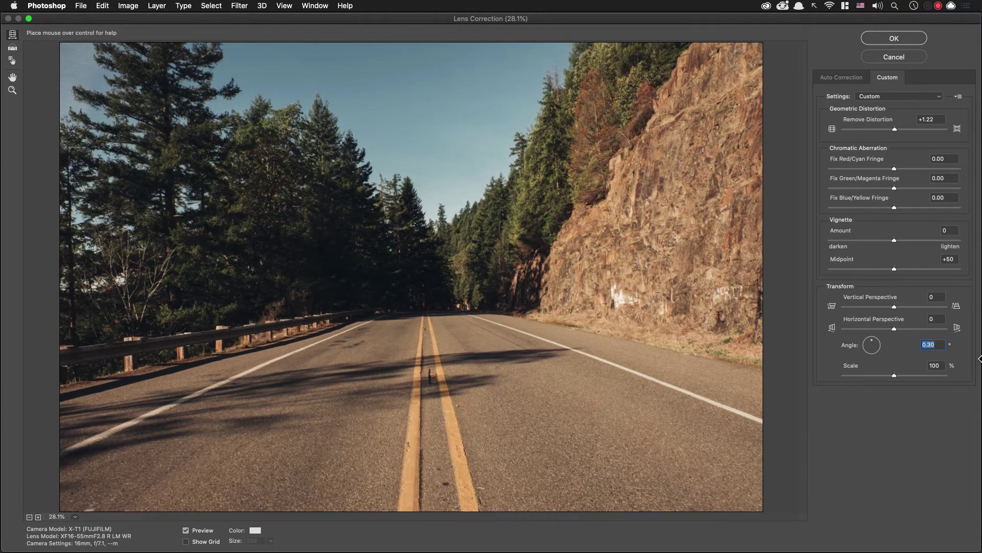
key(Up)
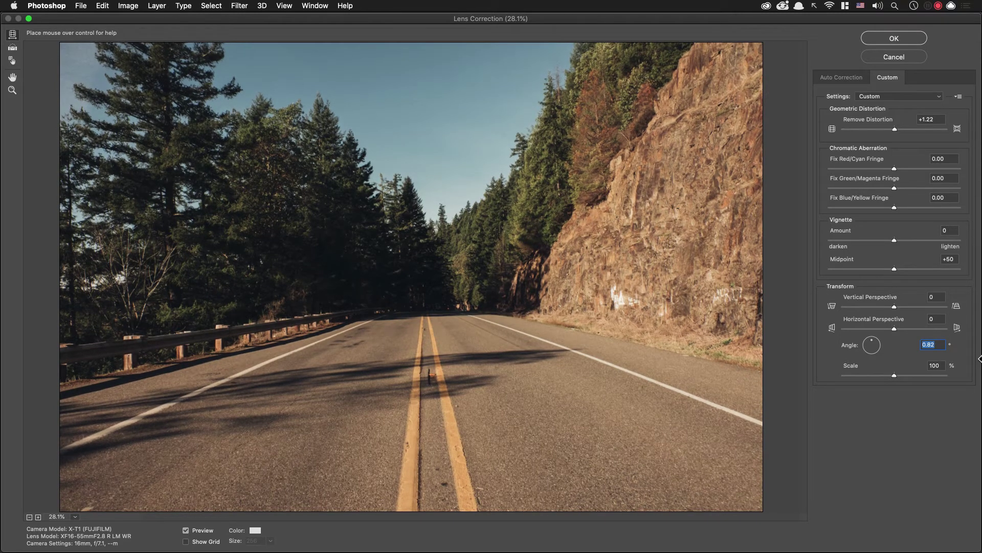
key(Up)
key(Up)
key(Up)
key(Up)
key(Up)
key(Up)
key(Up)
key(Up)
key(Up)
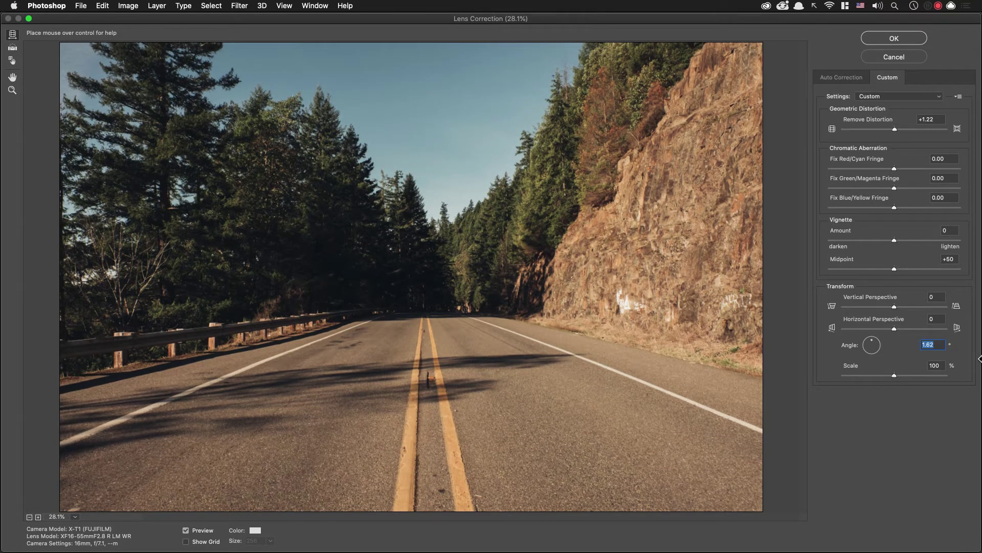
key(Up)
key(Up)
key(Up)
key(Up)
key(Up)
key(Up)
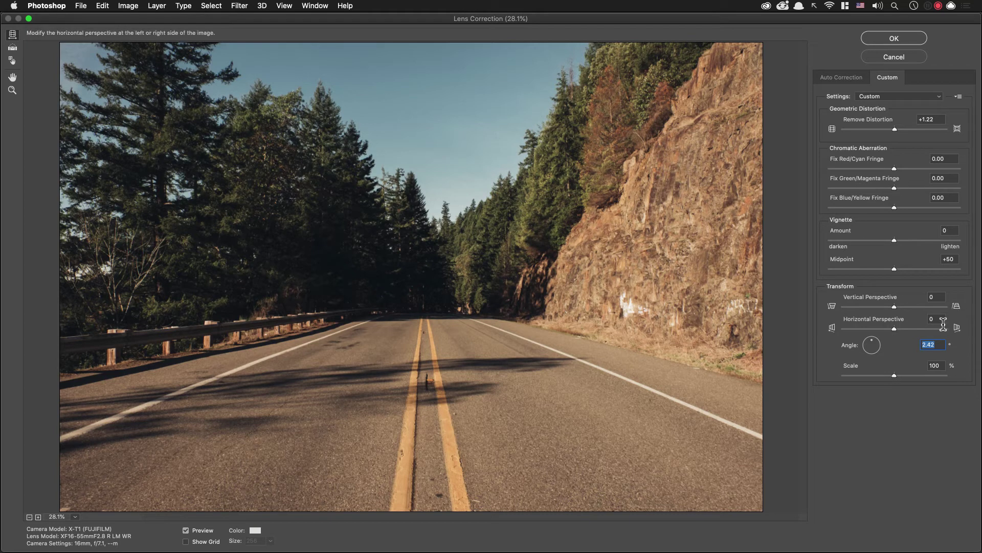
Set the Vertical Perspective of the lens correction to -8
click(936, 298)
key(shift+Down)
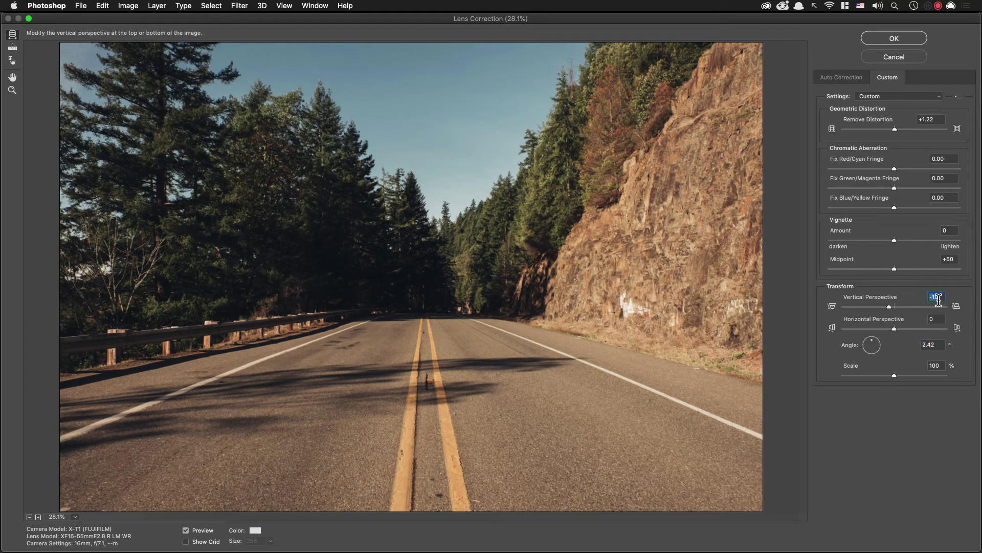
key(Up)
key(Up)
key(Up)
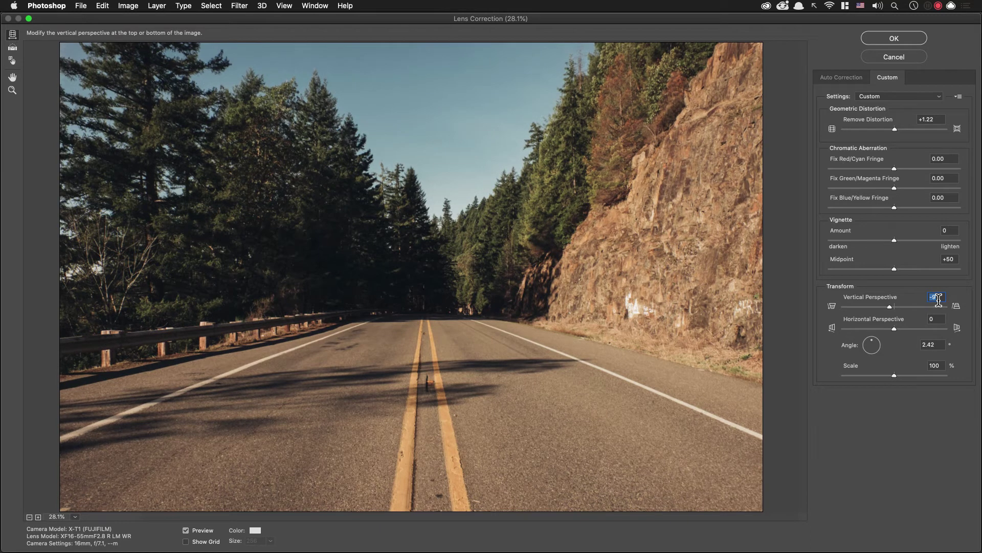
key(Up)
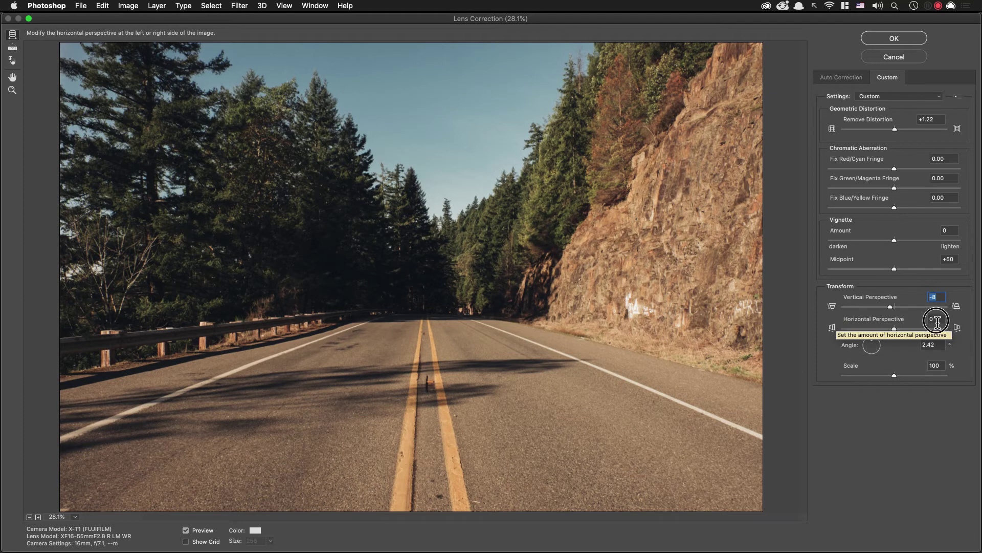
click(936, 319)
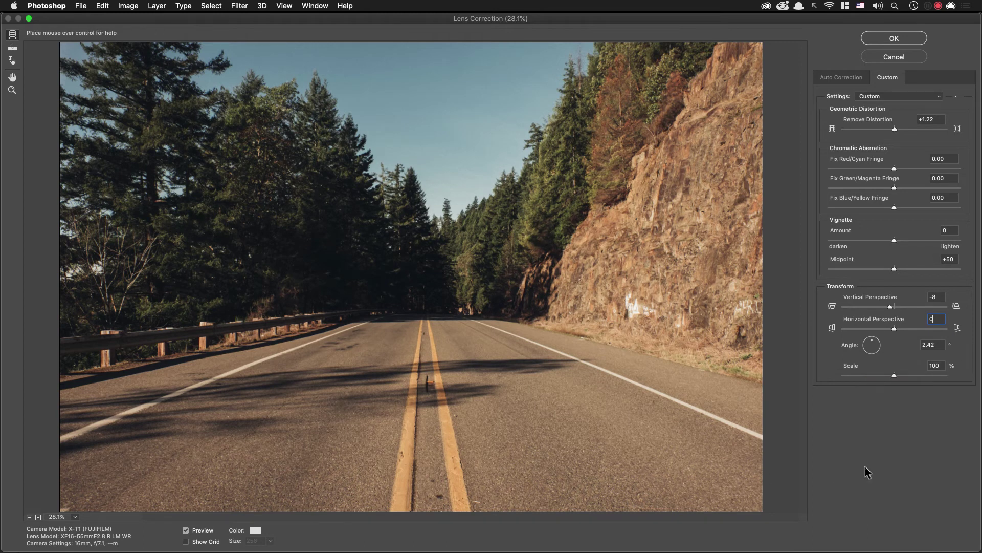
Compare the road photo before and after the distortion, angle and perspective corrections
key(p)
key(p)
key(p)
key(p)
key(p)
key(p)
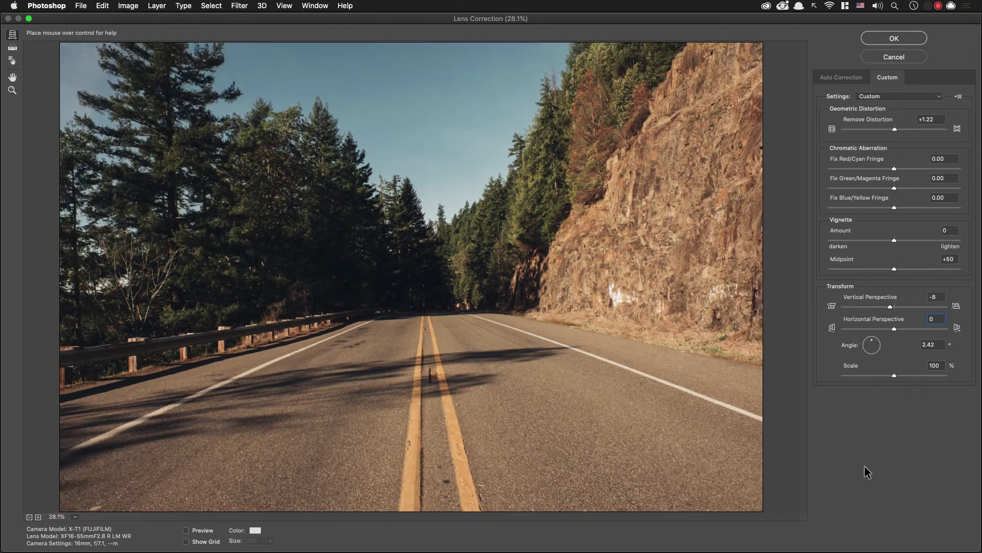
key(p)
key(p)
key(p)
key(p)
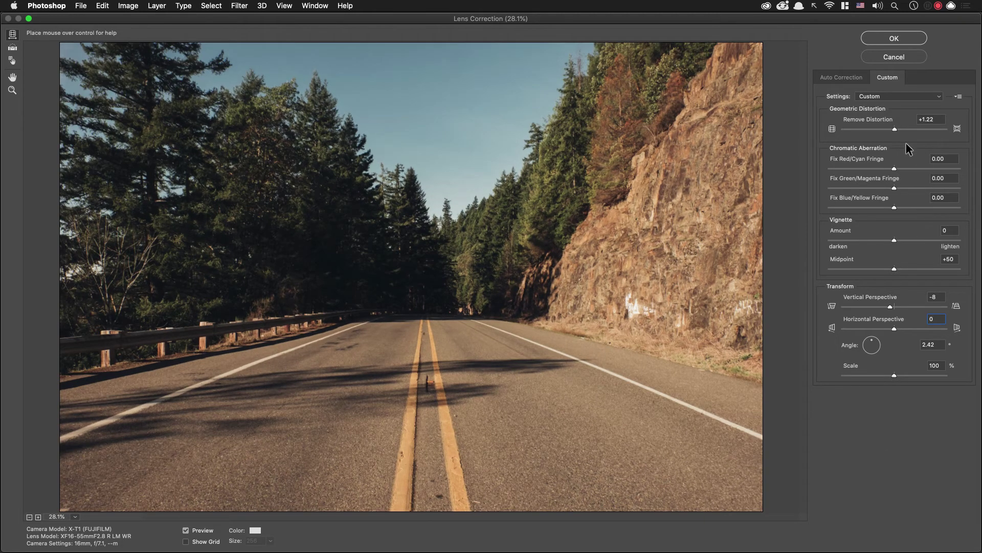
Set Remove Distortion to +2.83 and the angle to 2.66°, and apply the lens correction
drag(874, 125, 880, 125)
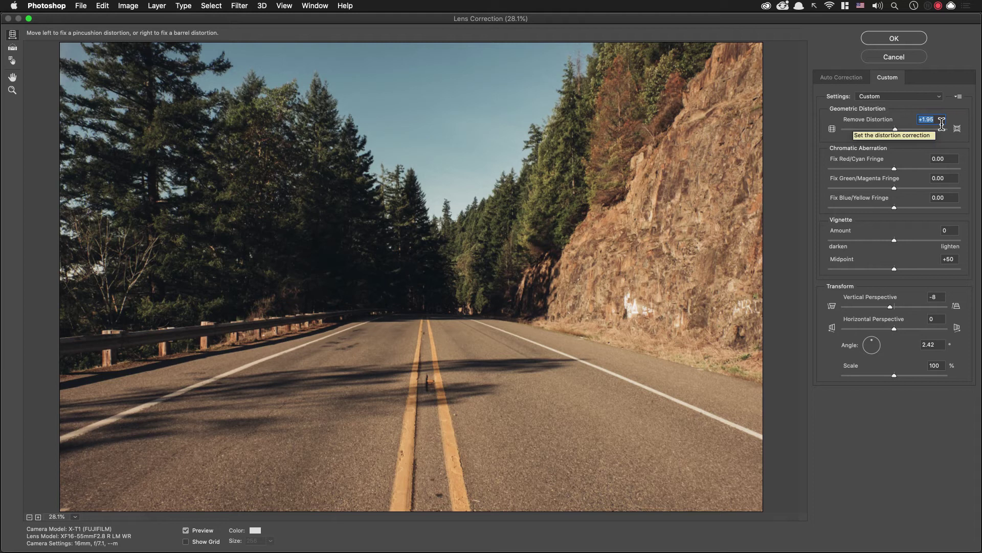
mouse_move(859, 124)
mouse_down()
mouse_move(919, 134)
mouse_move(855, 123)
mouse_up()
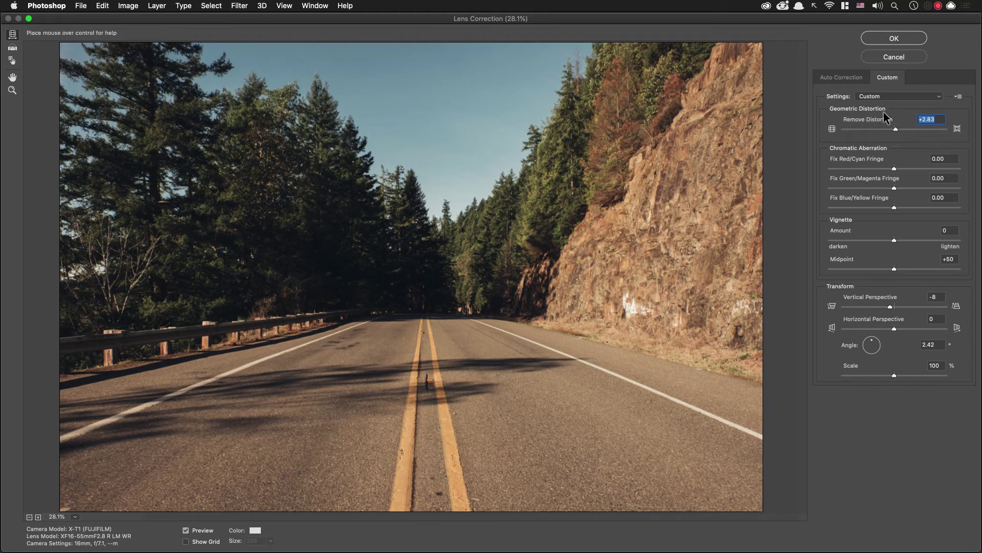
click(937, 347)
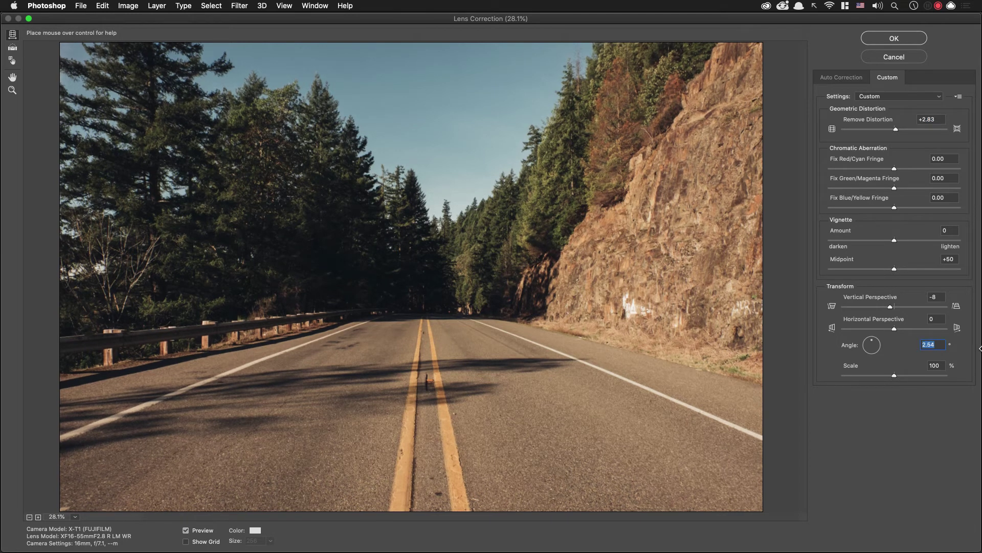
key(Up)
key(Down)
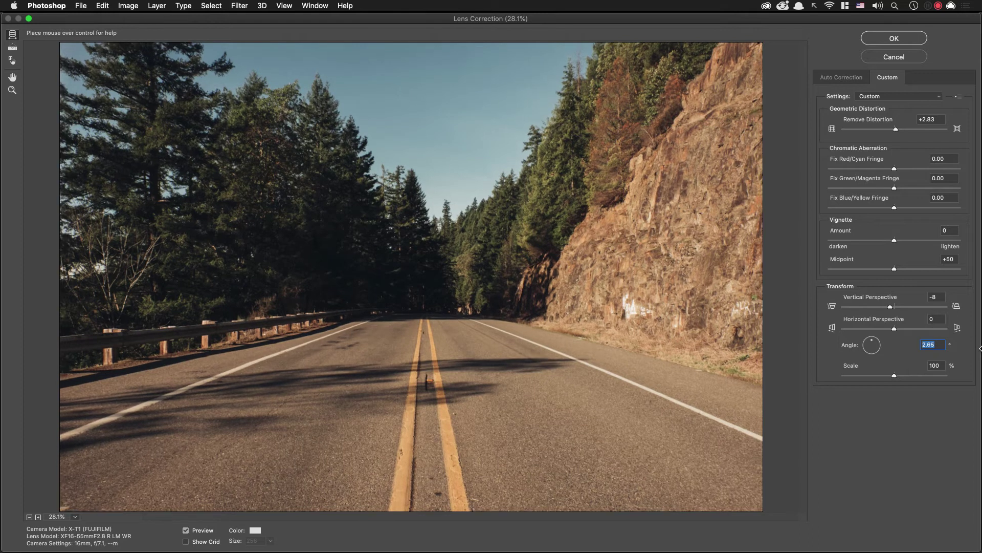
click(893, 41)
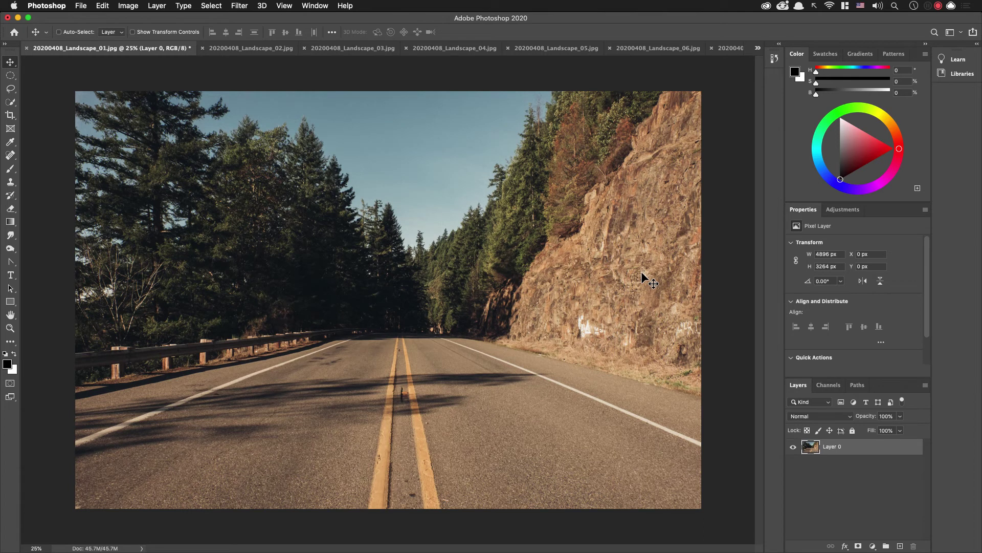
Use the Camera Raw Filter on the corrected photo with automatic tone adjustments and Clarity set to +17
key(super)
key(super+shift+a)
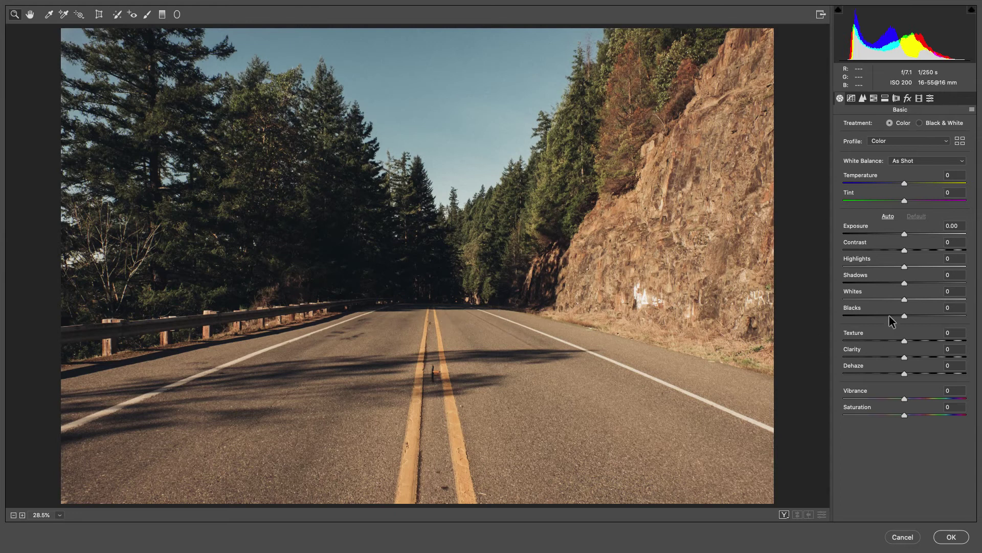
click(887, 217)
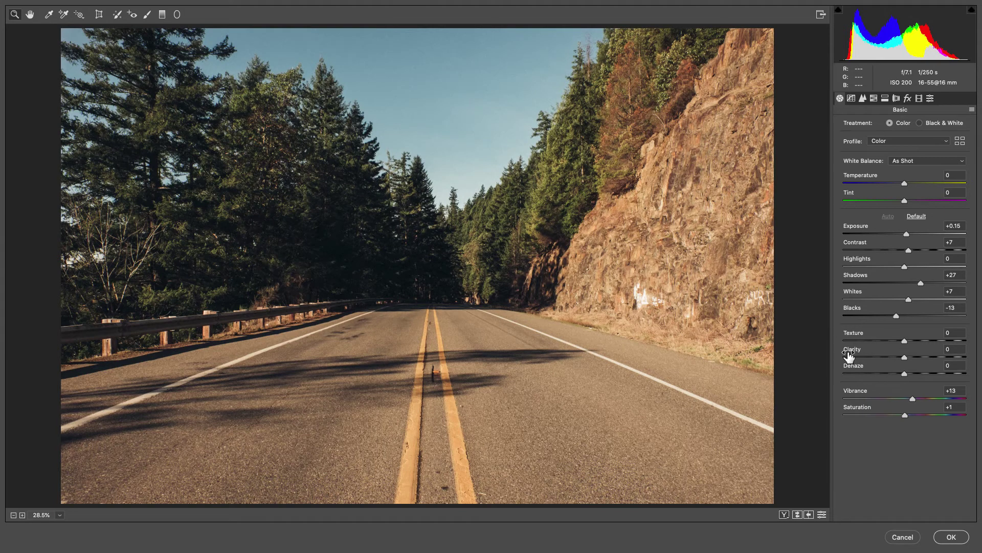
mouse_move(864, 353)
mouse_down()
mouse_move(875, 351)
mouse_move(851, 351)
mouse_move(879, 353)
mouse_move(829, 358)
mouse_move(870, 359)
mouse_up()
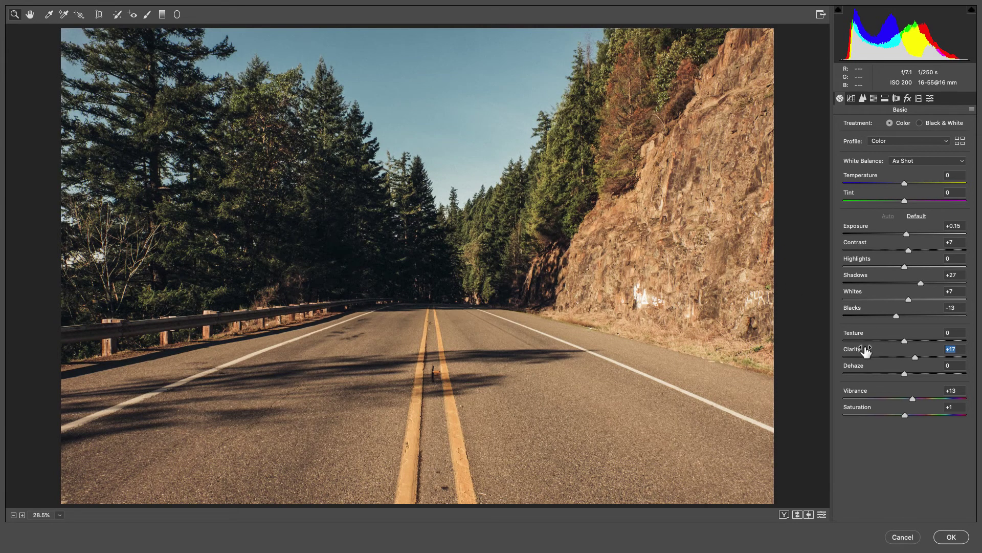
Set Texture to +24 and Dehaze to -5 for the road photo
drag(861, 339, 873, 337)
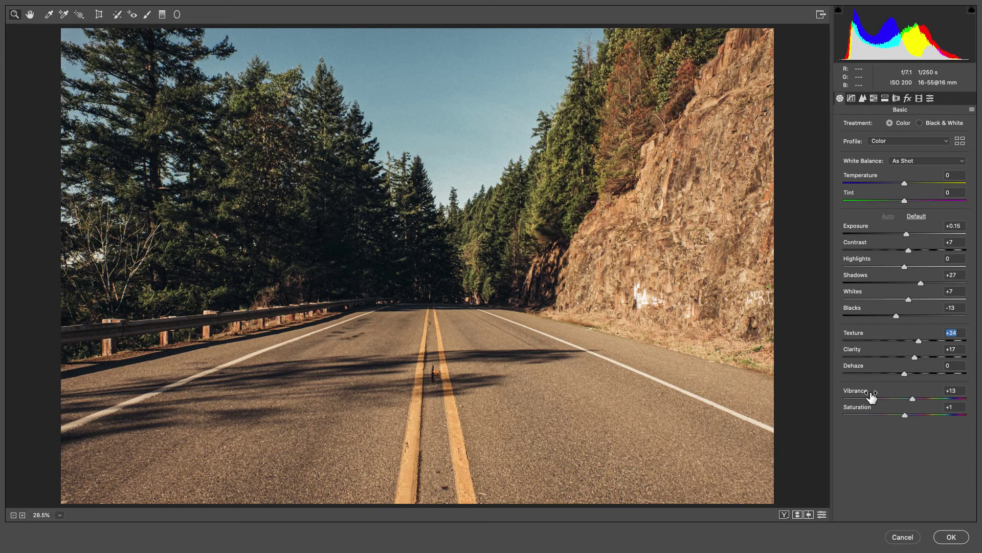
mouse_move(875, 375)
mouse_down()
mouse_move(861, 375)
mouse_move(895, 373)
mouse_move(871, 377)
mouse_up()
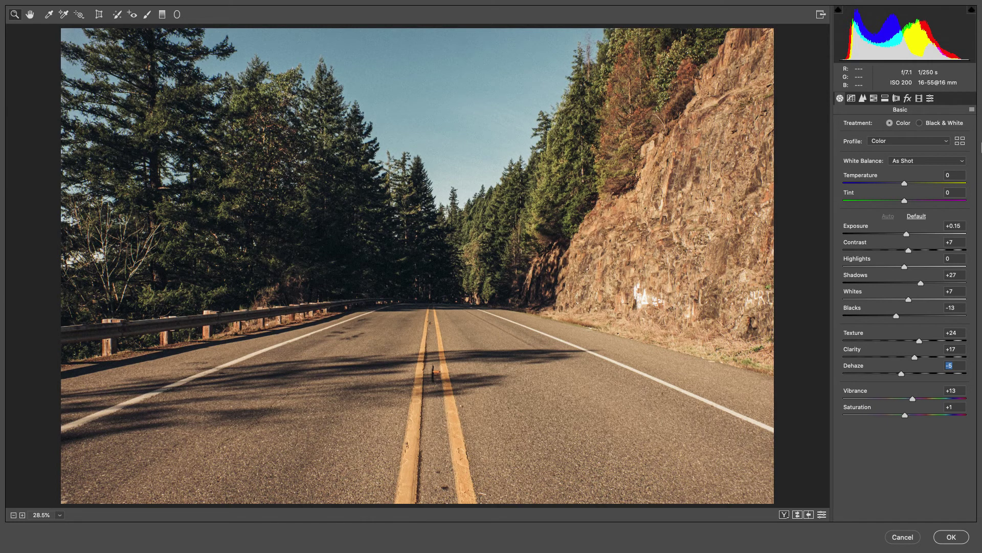
Choose the Artistic 02 profile for the road photo, set its Amount to 147, and apply the Camera Raw Filter
click(960, 140)
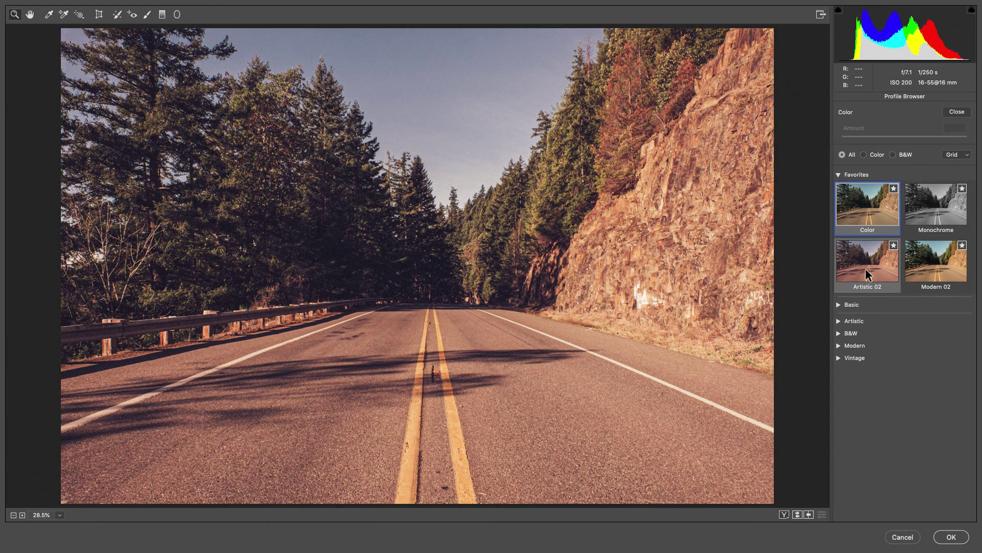
click(866, 269)
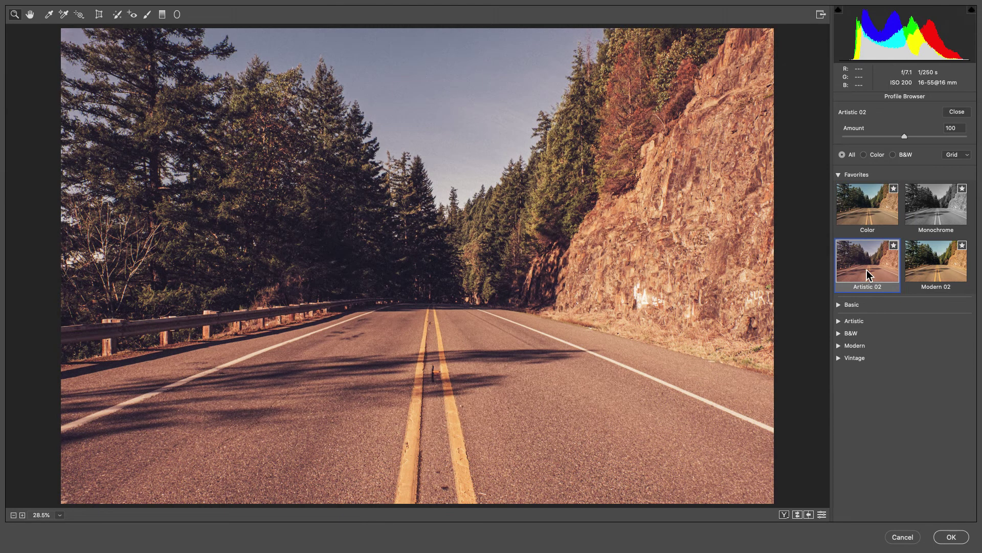
click(852, 321)
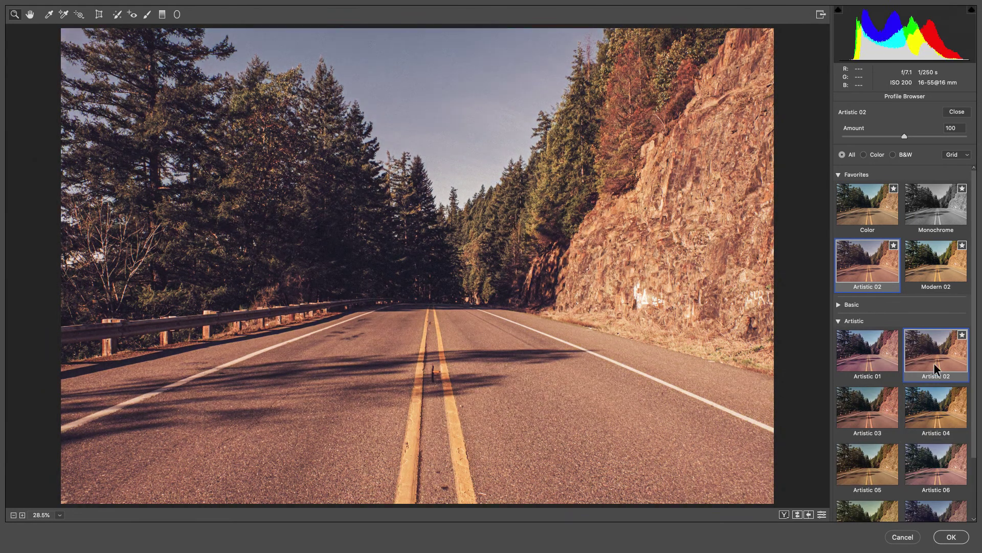
drag(906, 136, 929, 139)
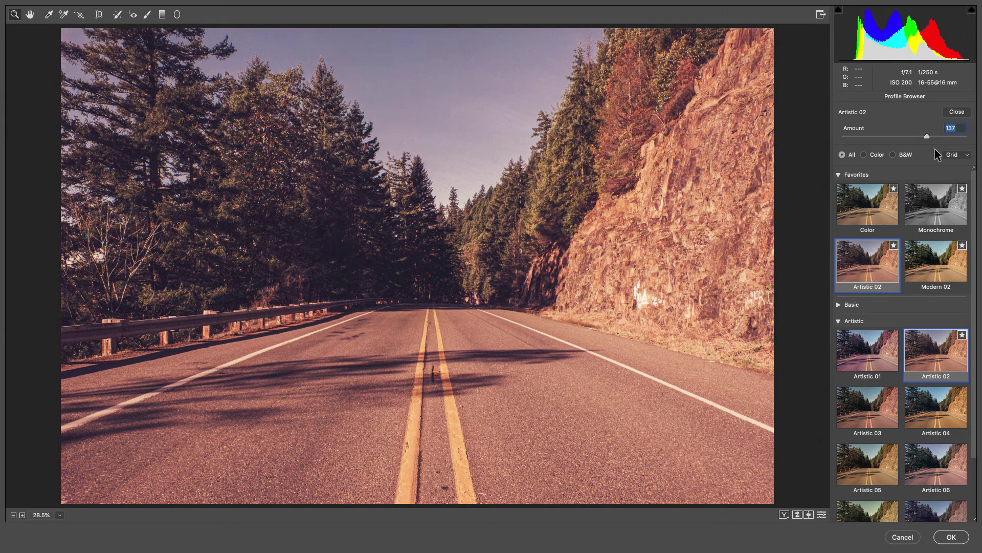
mouse_move(864, 132)
mouse_down()
mouse_move(827, 132)
mouse_move(886, 136)
mouse_move(867, 133)
mouse_up()
click(957, 111)
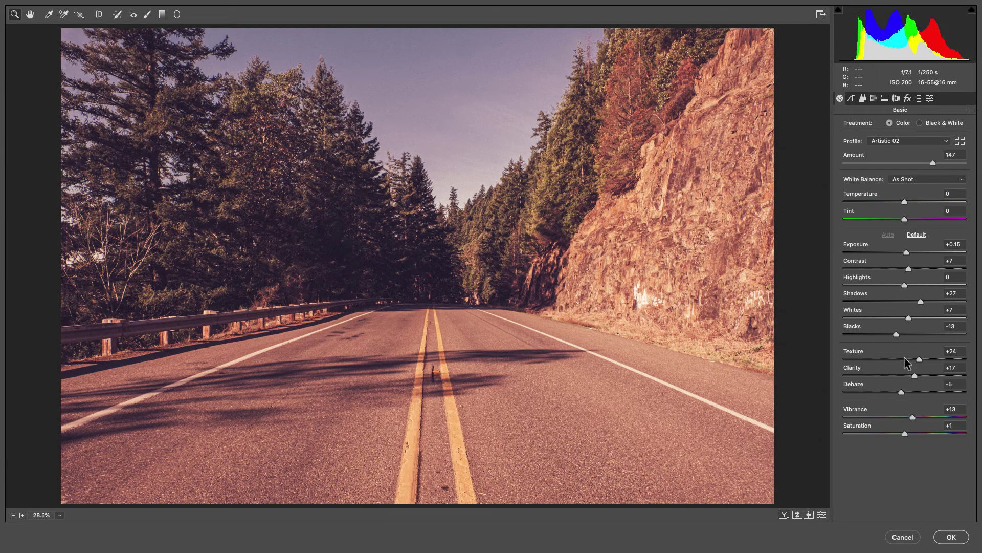
click(952, 537)
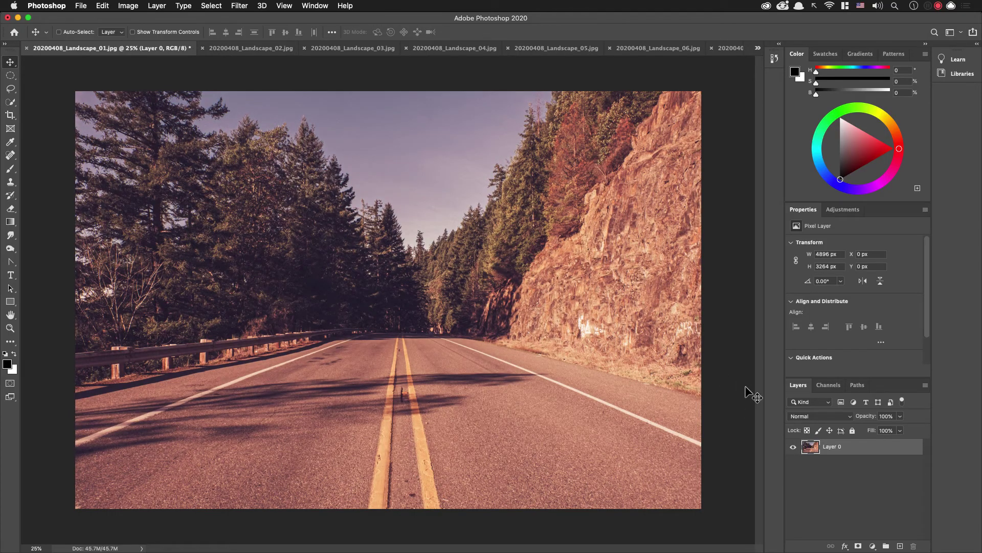
Apply another Camera Raw Filter to the road photo with Exposure +0.22, Blacks -24, Texture +26, Clarity +50 and Vibrance -8
key(super+shift+a)
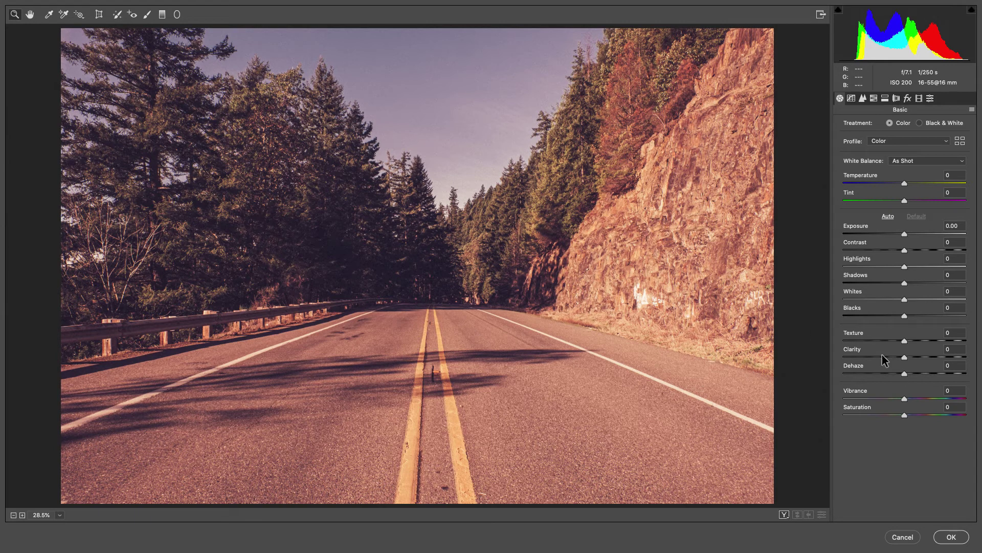
mouse_move(862, 353)
mouse_down()
mouse_move(888, 350)
mouse_move(869, 335)
mouse_up()
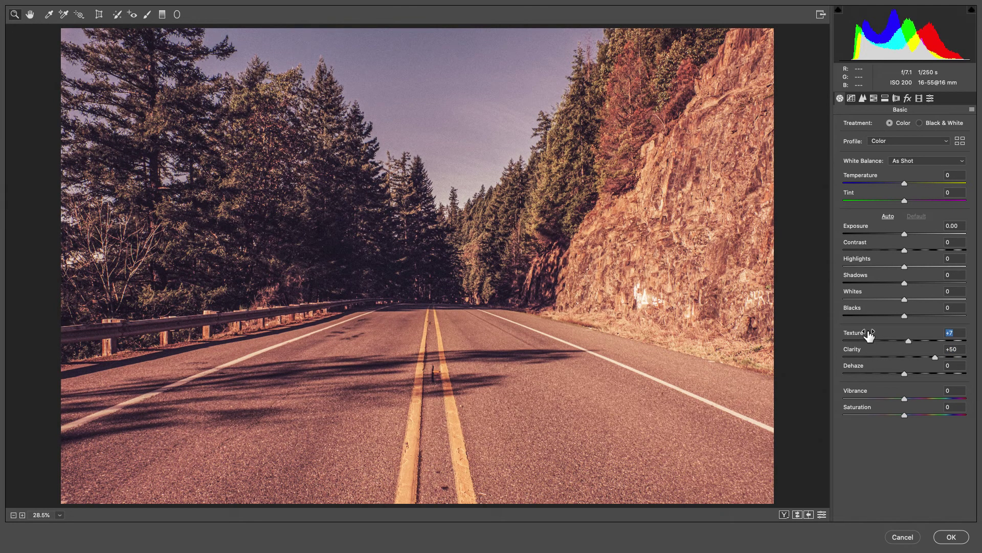
drag(861, 225, 865, 225)
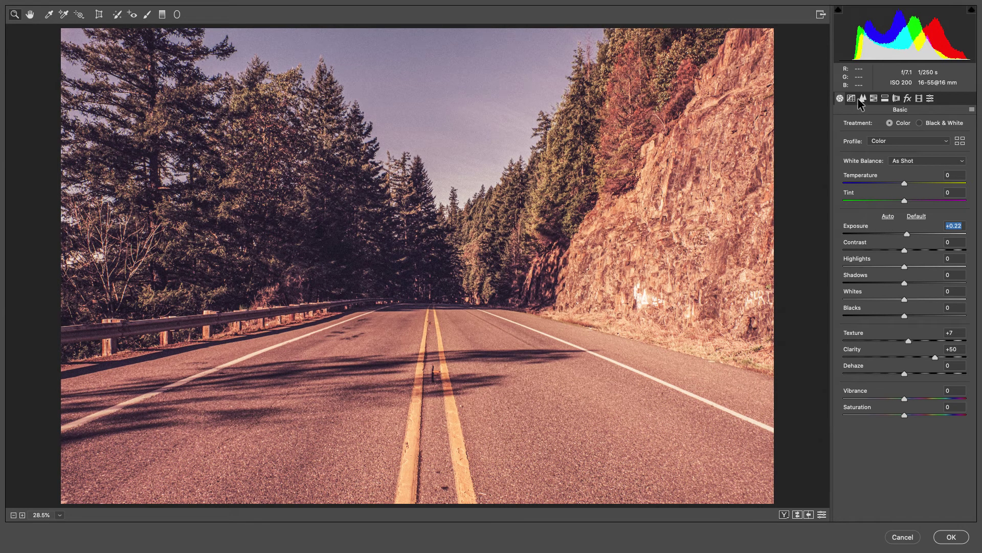
drag(863, 338, 871, 312)
mouse_move(881, 400)
mouse_down()
mouse_move(873, 397)
mouse_move(881, 395)
mouse_up()
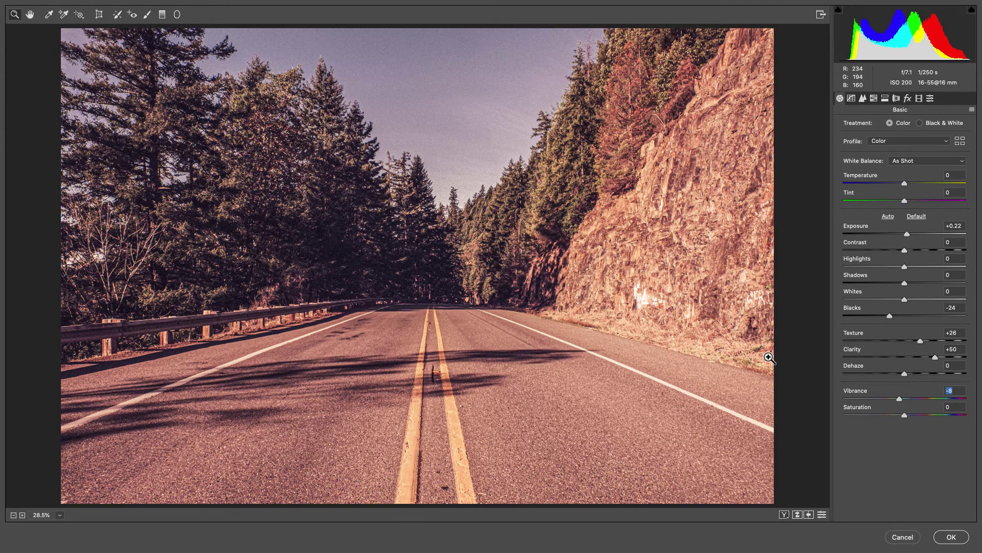
click(952, 538)
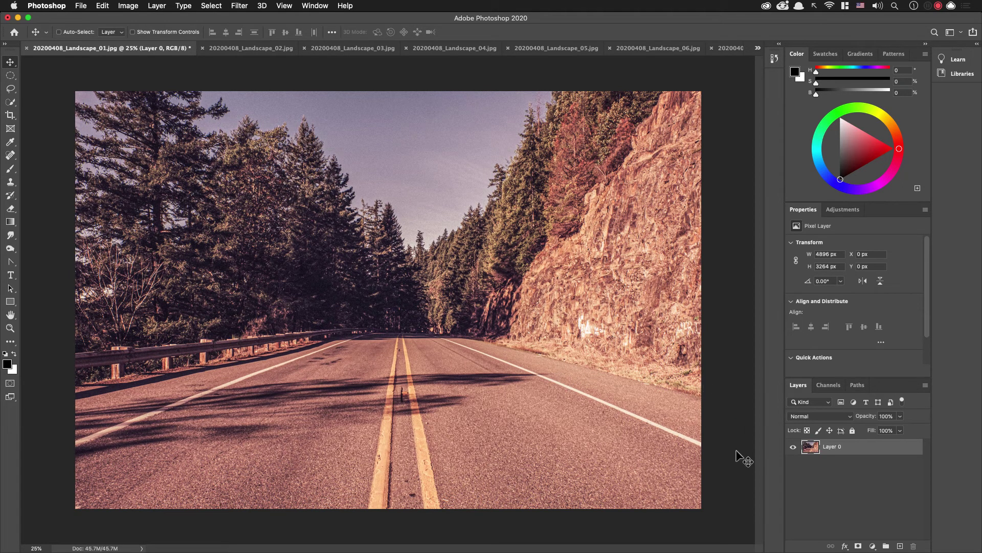
Switch to the desert photo 20200408_Landscape_02.jpg and set a custom Lens Correction with Horizontal Perspective +20
key(ctrl+Tab)
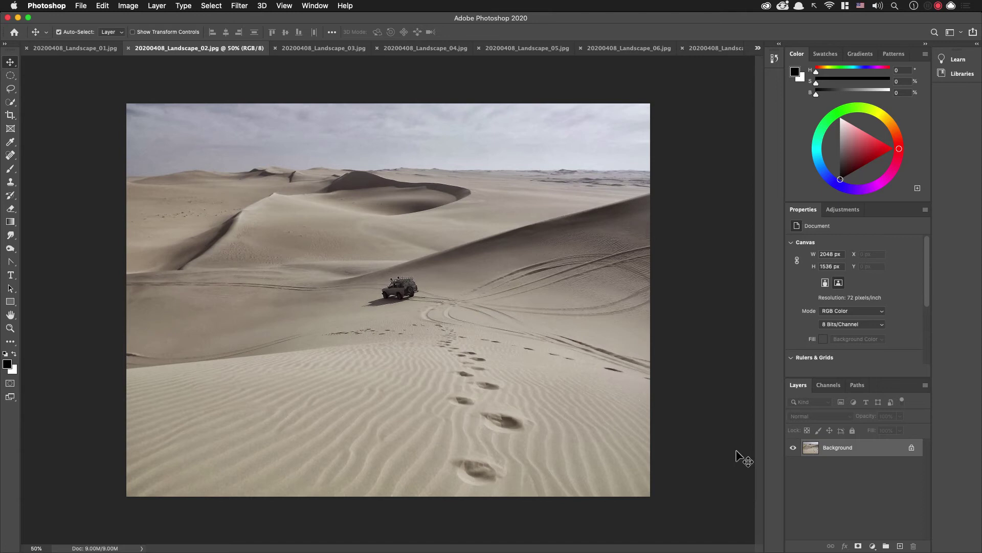
key(shift+super+r)
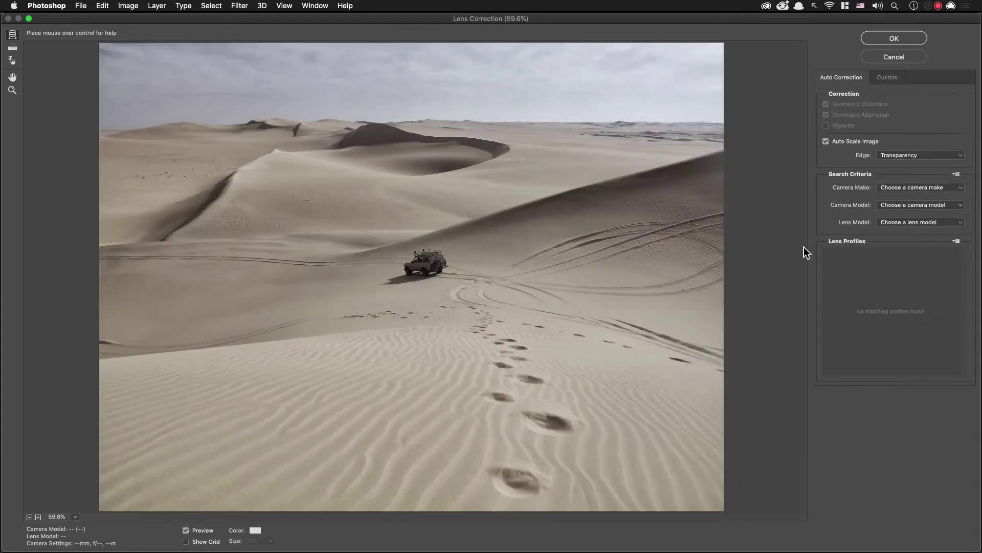
click(884, 79)
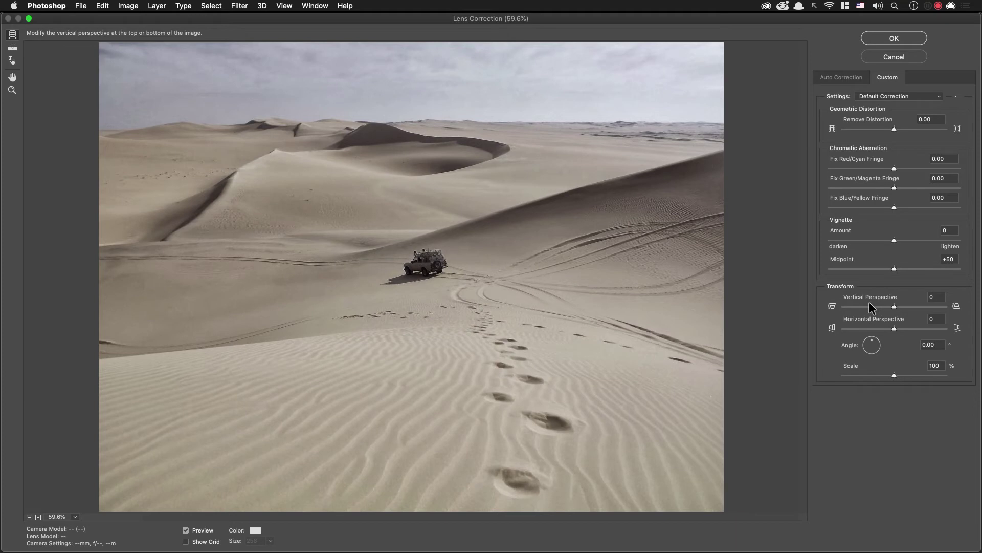
drag(866, 320, 877, 322)
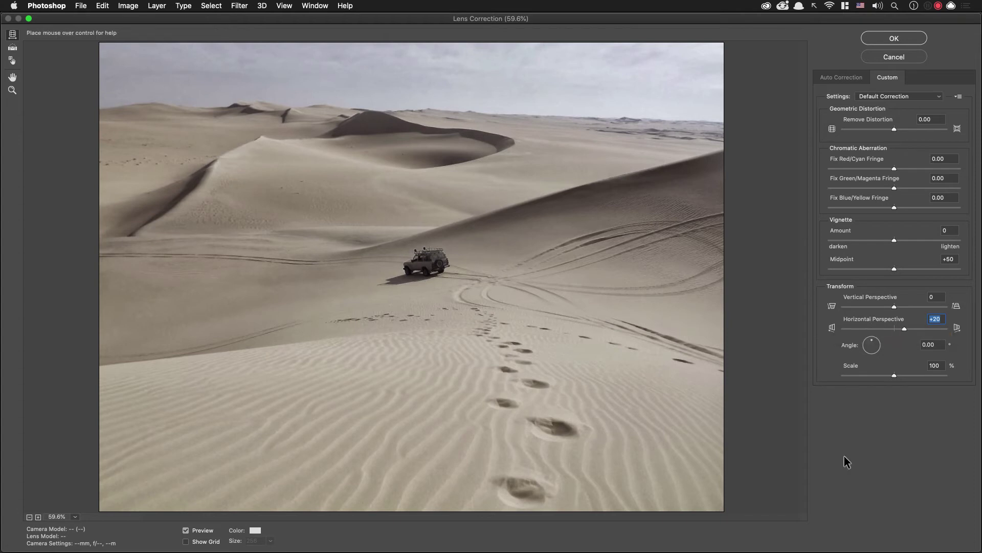
Compare the desert photo before and after the horizontal perspective correction
key(p)
key(p)
key(p)
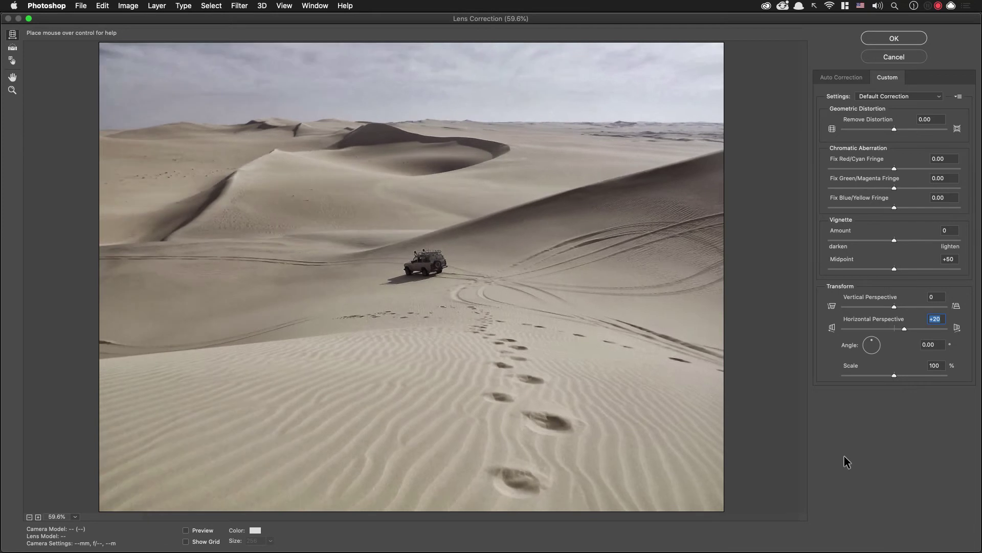
key(p)
key(p)
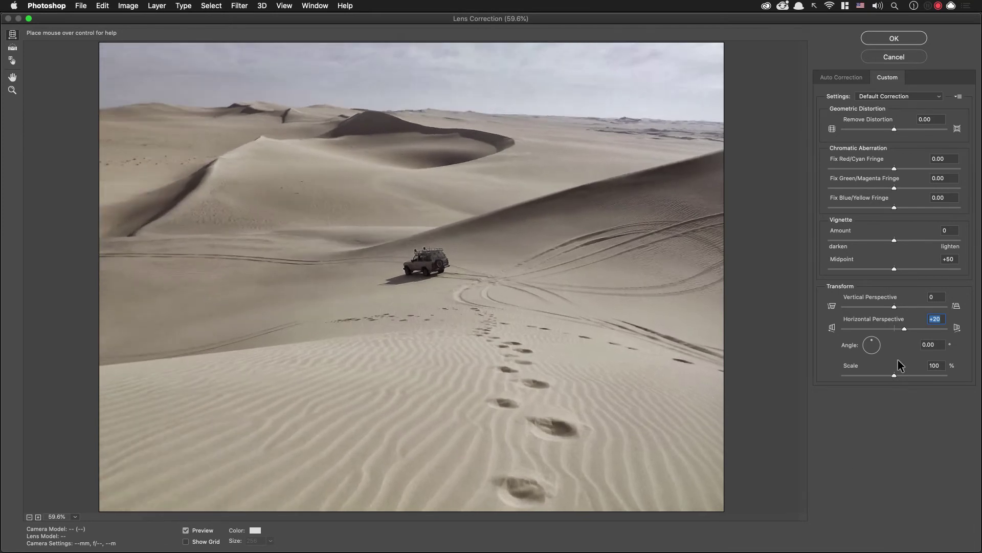
Reduce the desert photo's Horizontal Perspective to +7
key(shift+Down)
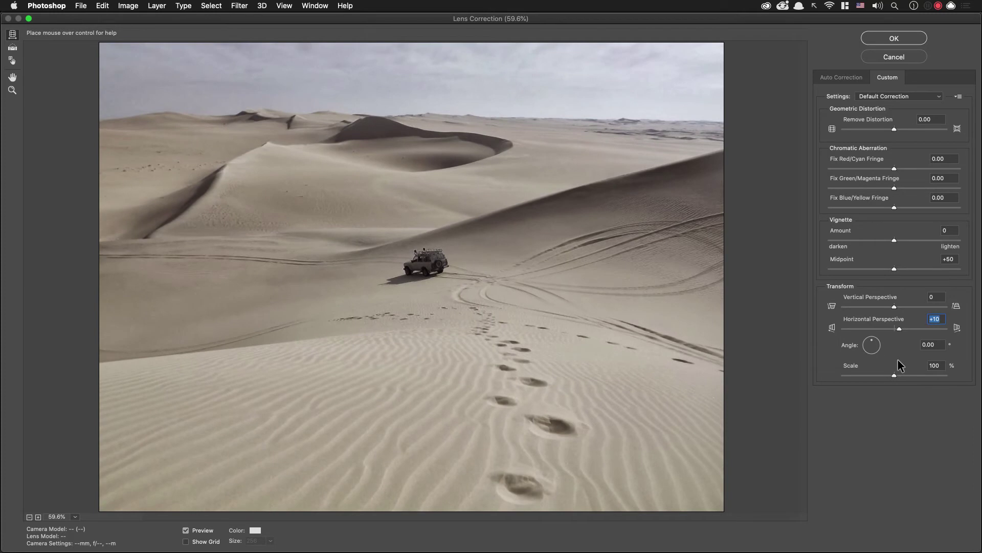
key(Down)
key(Down)
key(Down)
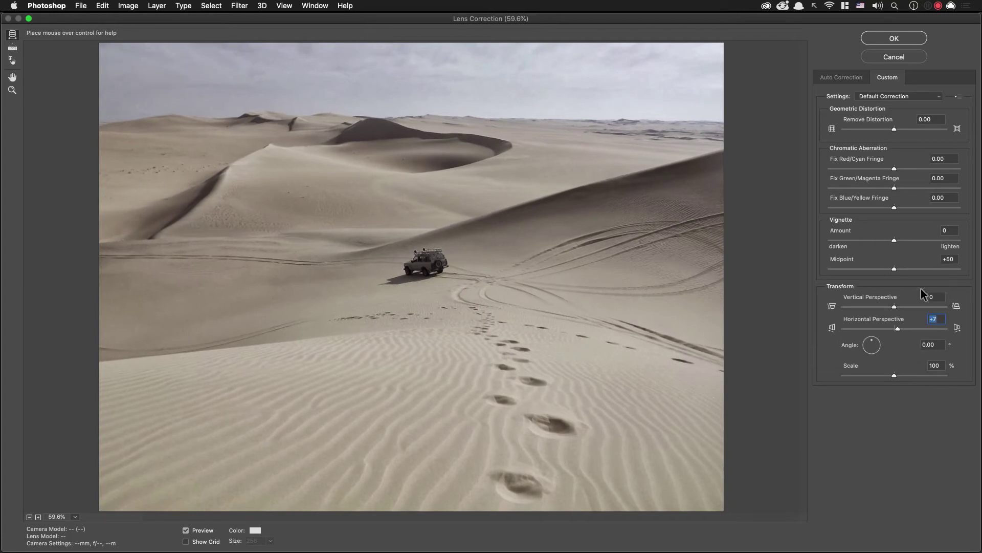
Set the desert photo's Vertical Perspective to +1 and the rotation angle to 0.10°
click(932, 301)
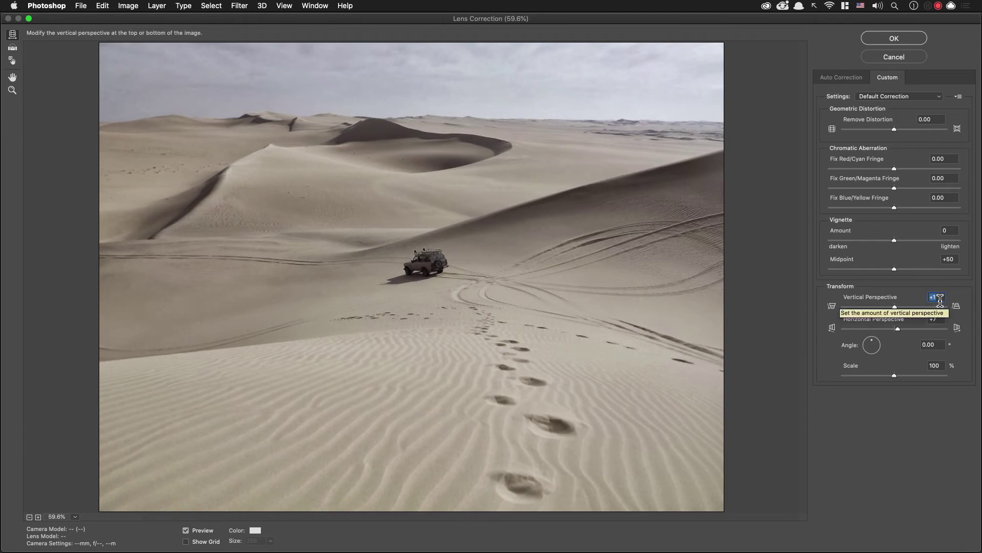
click(938, 345)
key(Up)
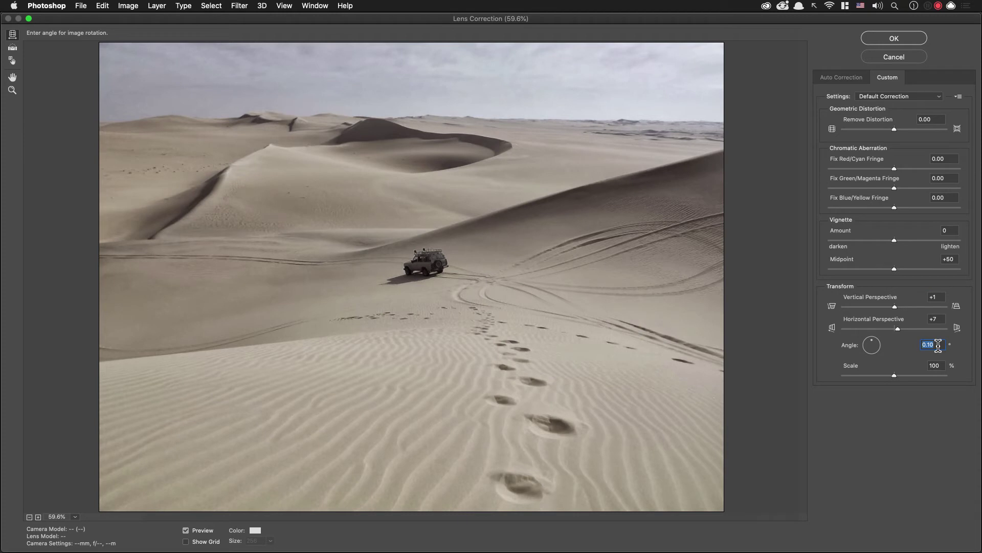
key(Down)
key(Down)
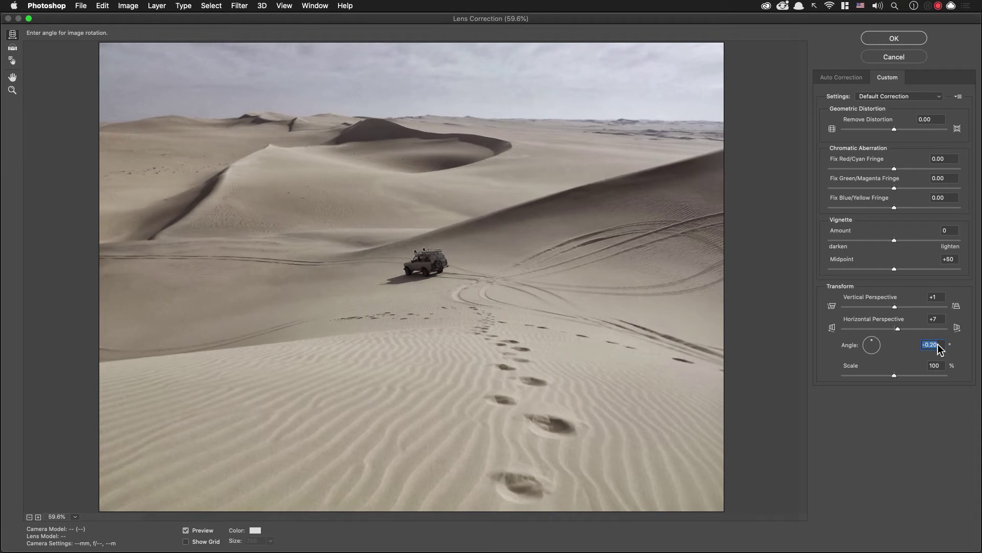
key(Up)
key(Up)
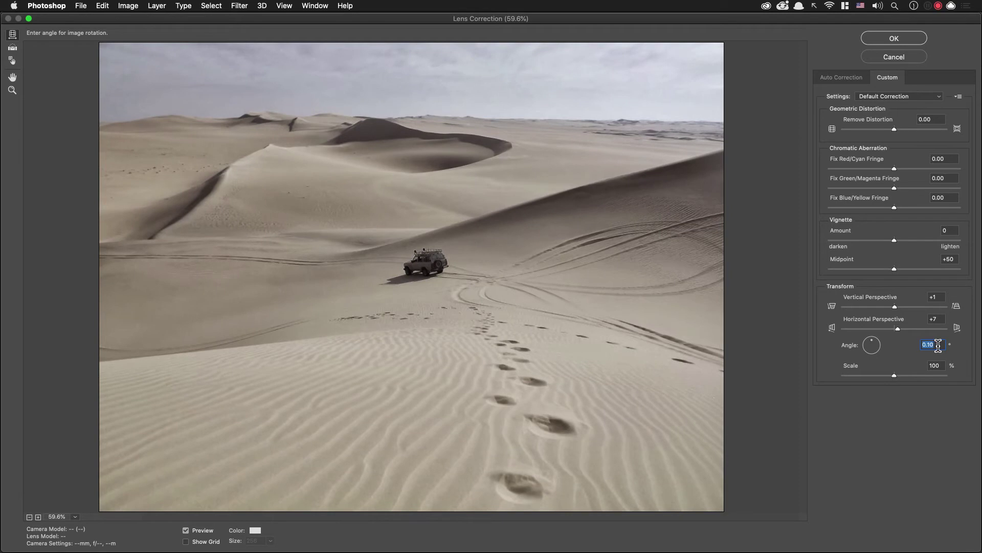
Compare the desert photo before and after the perspective and angle corrections, and apply the lens correction
key(p)
key(p)
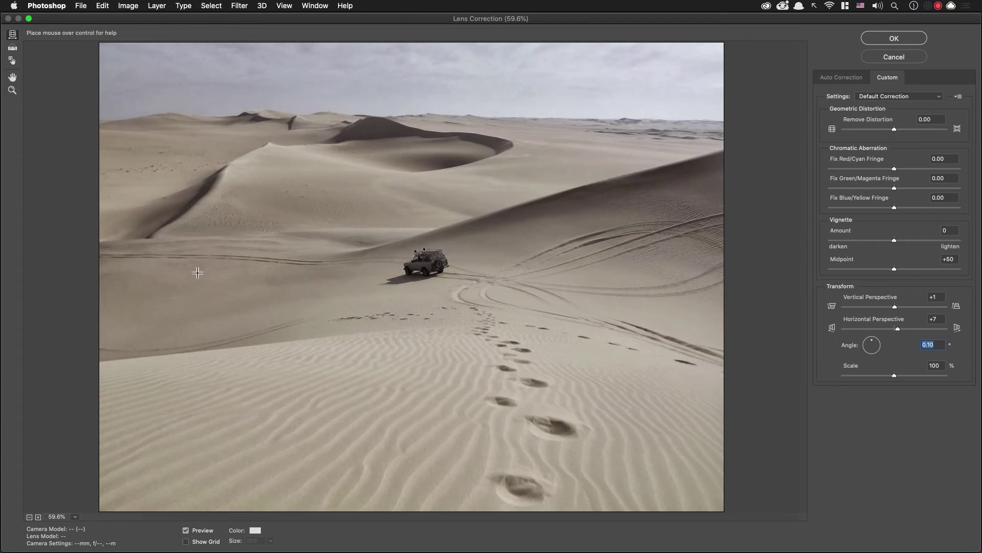
key(p)
key(p)
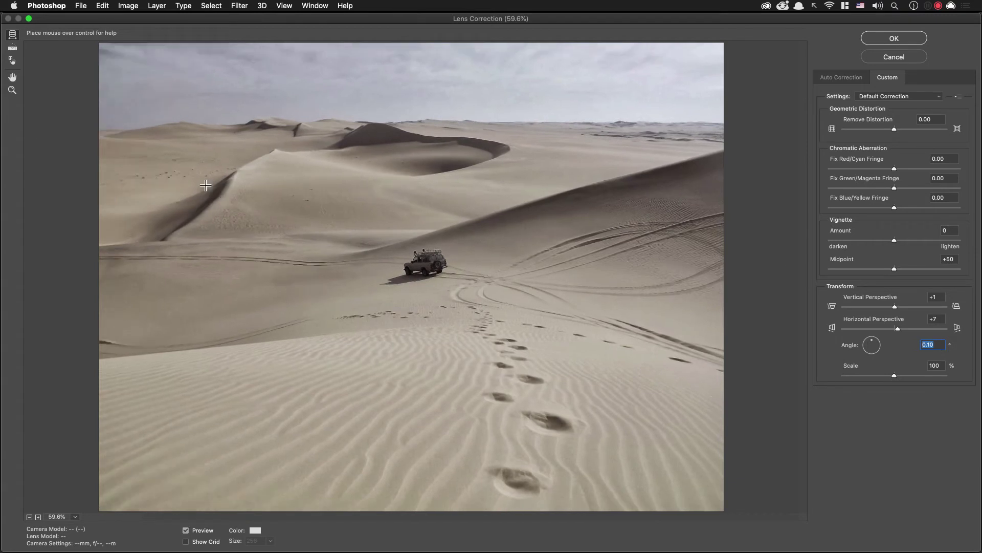
key(p)
key(p)
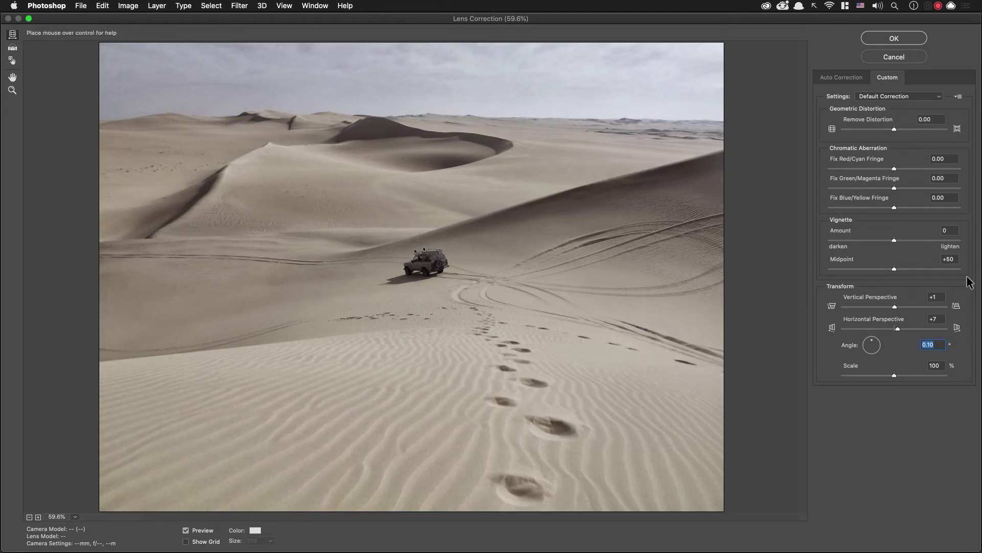
click(898, 37)
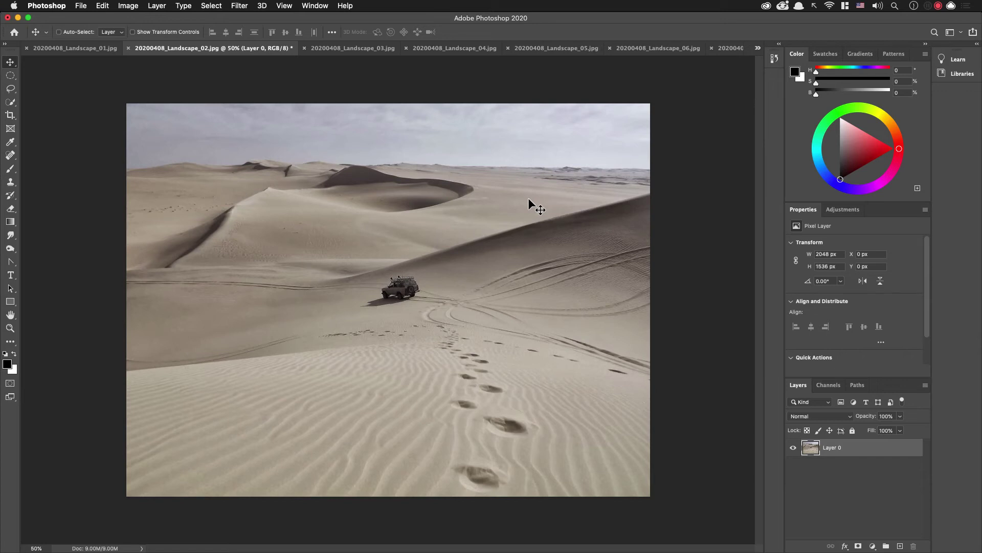
Use the Camera Raw Filter on the desert photo with automatic tone adjustments and Clarity set to +9
key(shift+super+a)
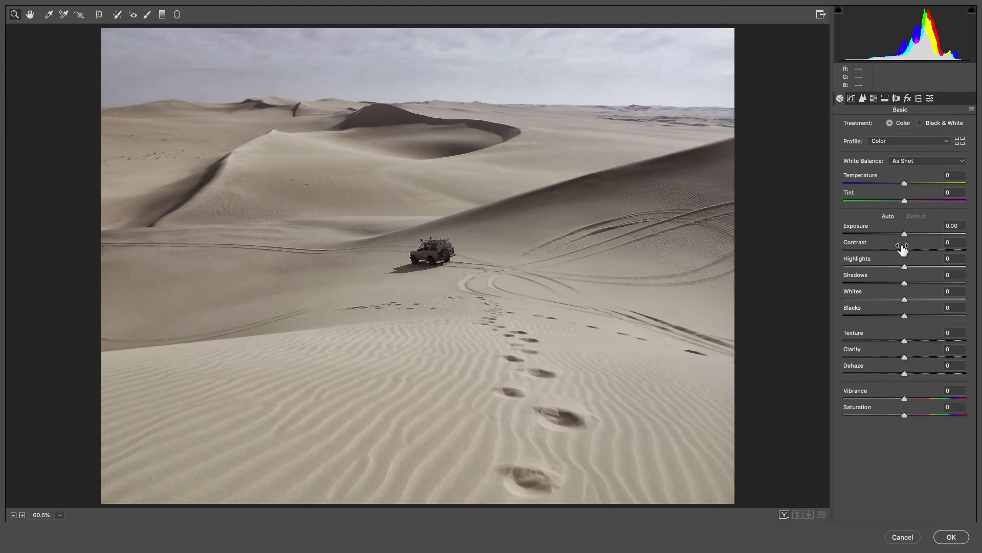
click(890, 217)
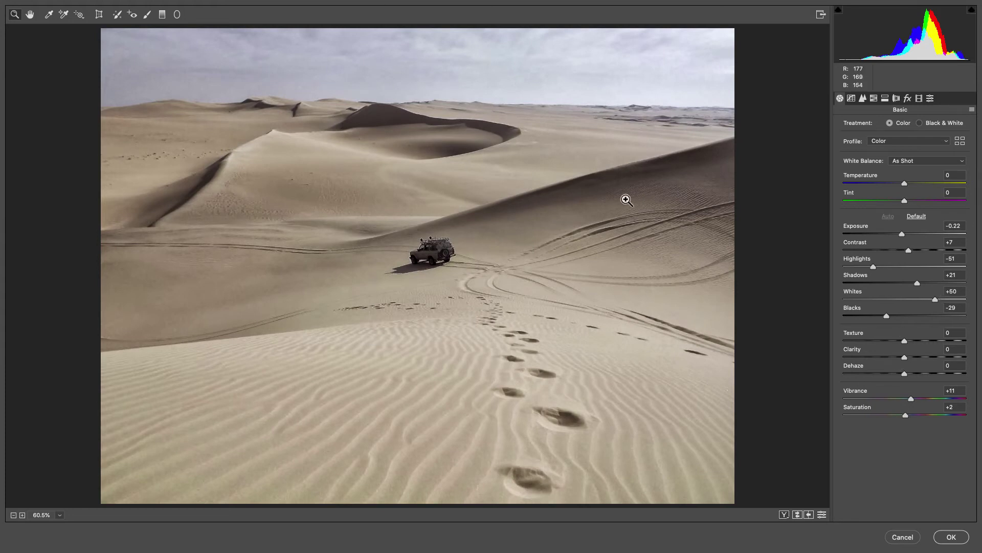
mouse_move(859, 355)
mouse_down()
mouse_move(873, 357)
mouse_move(864, 357)
mouse_up()
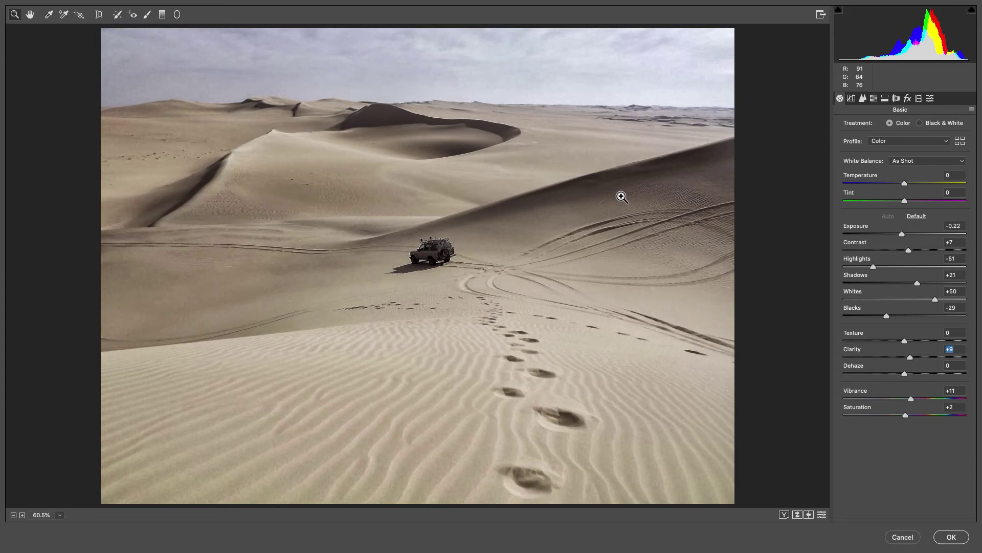
Switch the desert photo's treatment to Black & White and open the sharpening and noise reduction settings
click(924, 124)
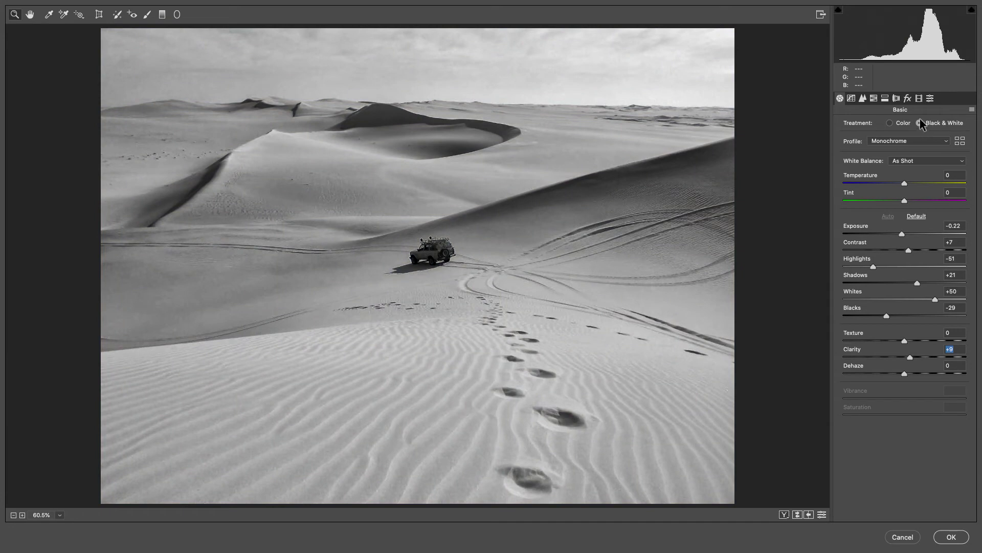
click(851, 98)
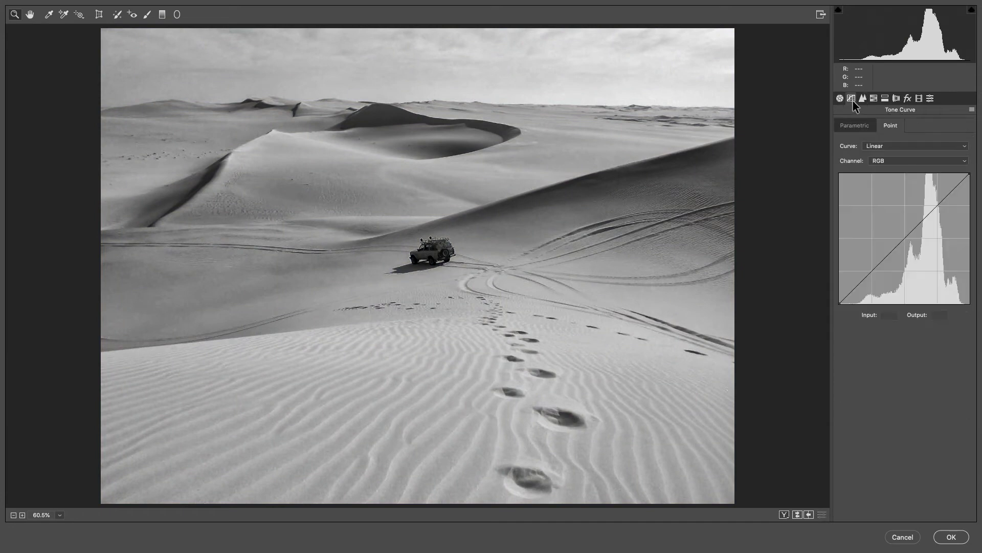
click(863, 99)
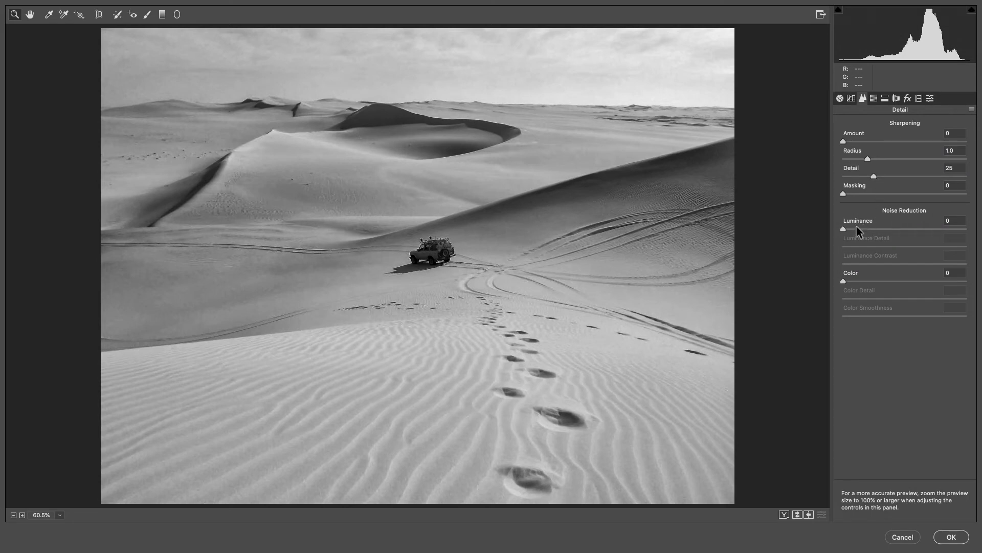
Adjust the desert photo's luminance noise reduction, and set Texture to +3 and Clarity to +24
mouse_move(863, 225)
mouse_down()
mouse_move(889, 226)
mouse_move(862, 226)
mouse_up()
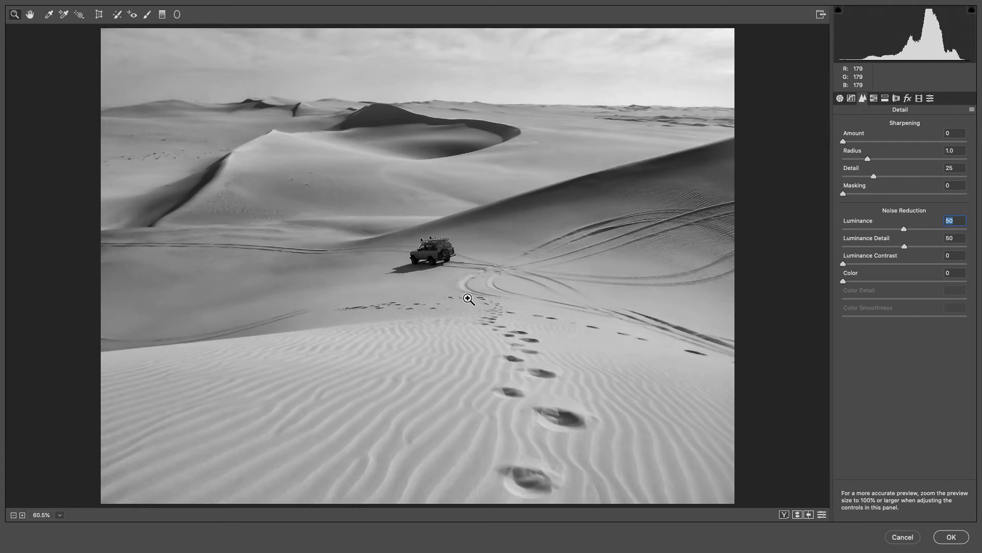
drag(875, 226, 865, 225)
click(840, 98)
mouse_move(872, 351)
mouse_down()
mouse_move(888, 353)
mouse_move(869, 350)
mouse_move(869, 337)
mouse_up()
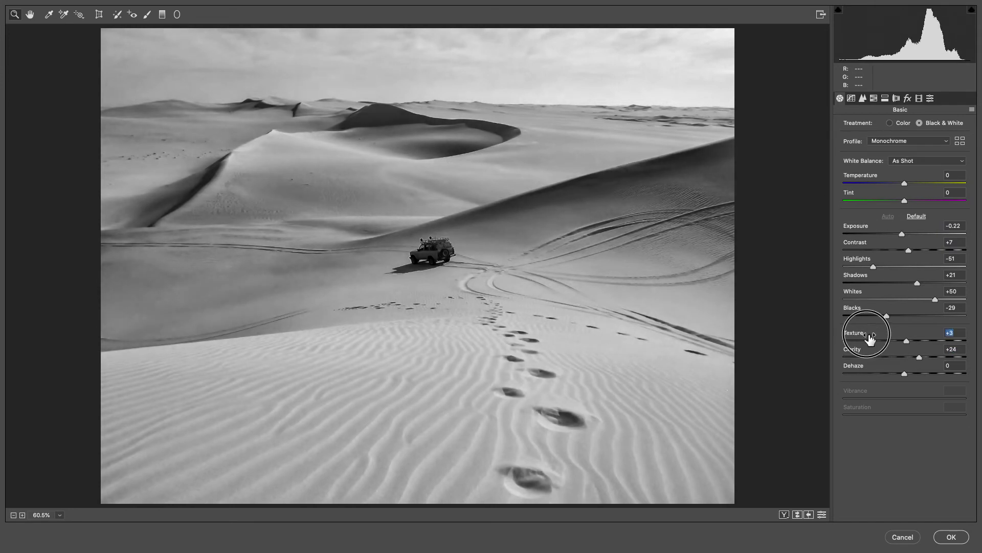
Look through the remaining Camera Raw adjustments and adjust the desert photo's grain amount
click(864, 98)
click(874, 98)
click(896, 98)
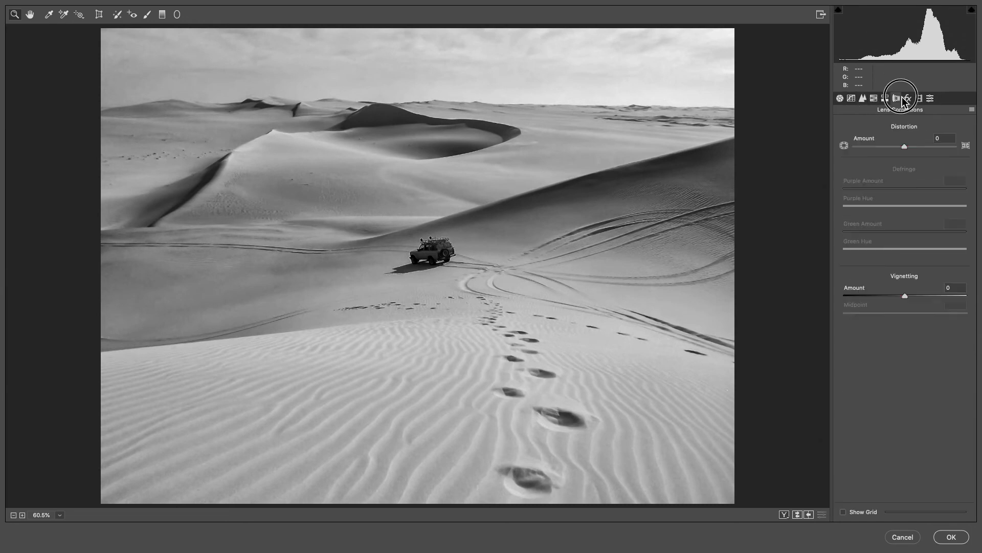
click(908, 98)
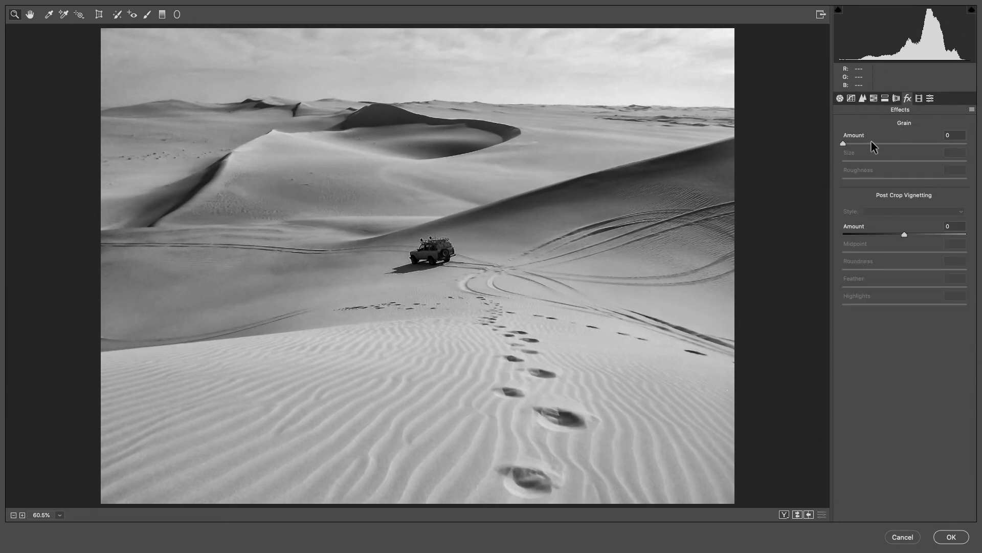
drag(848, 145, 851, 144)
click(840, 99)
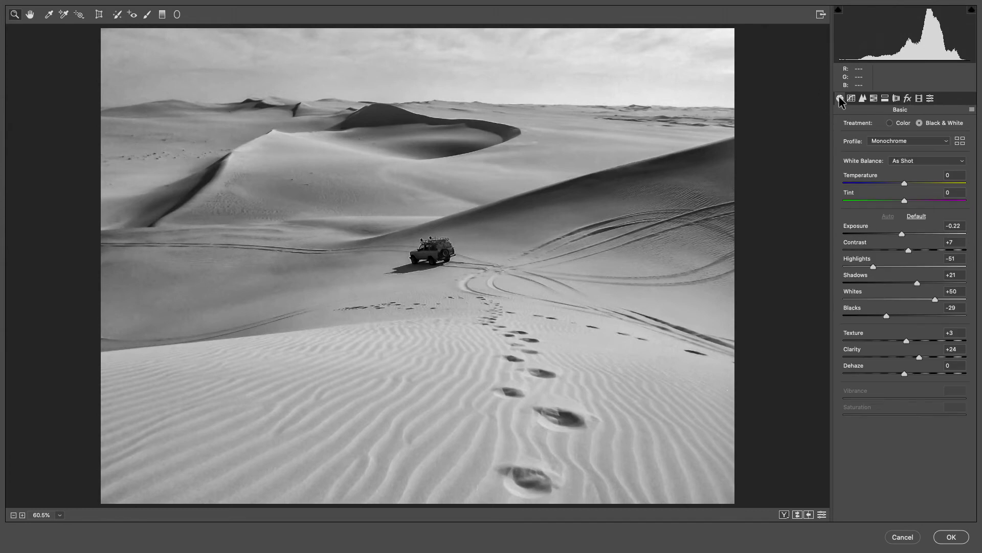
Browse the black-and-white profiles and choose the B&W 05 profile for the desert photo
click(960, 143)
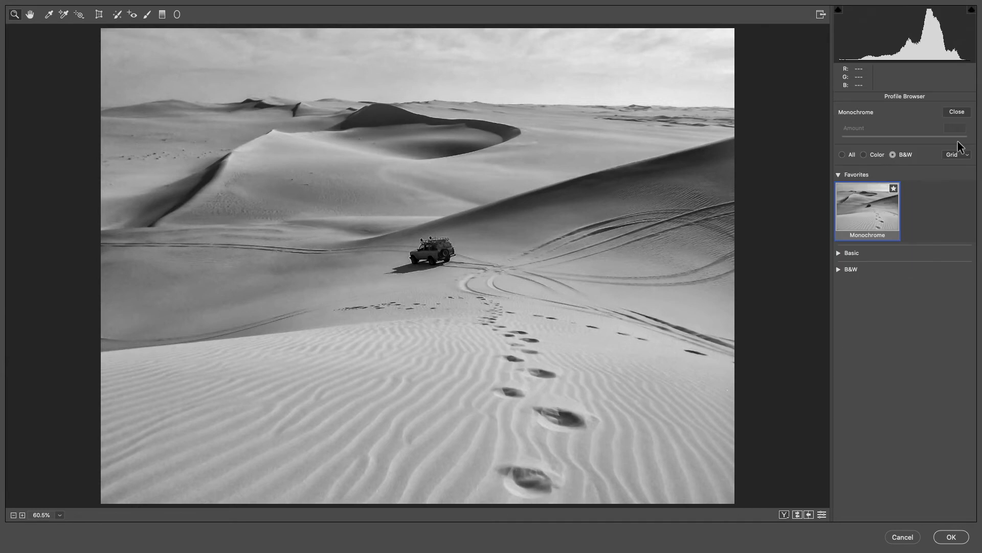
click(847, 269)
scroll(904, 427, down, 3)
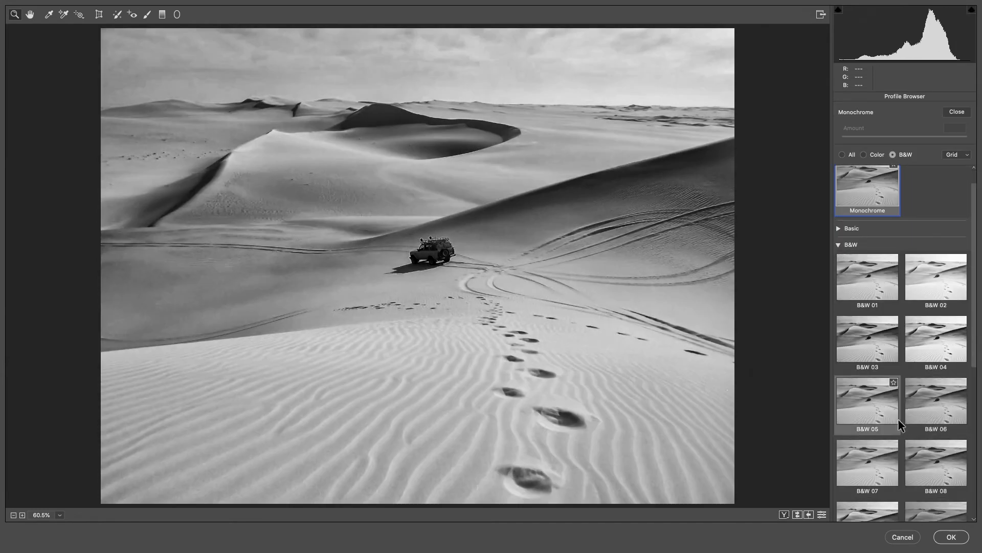
scroll(898, 421, down, 2)
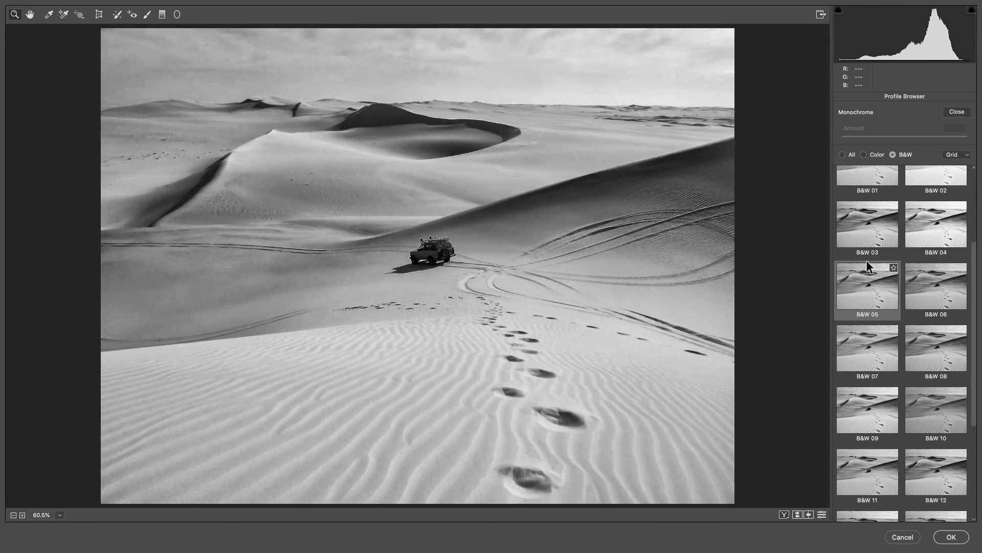
scroll(877, 368, down, 6)
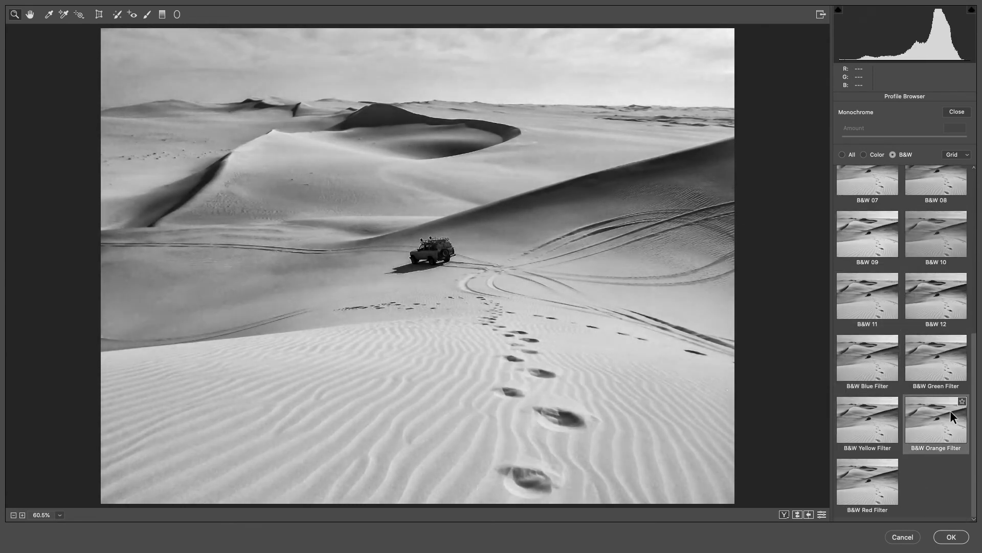
scroll(925, 386, up, 3)
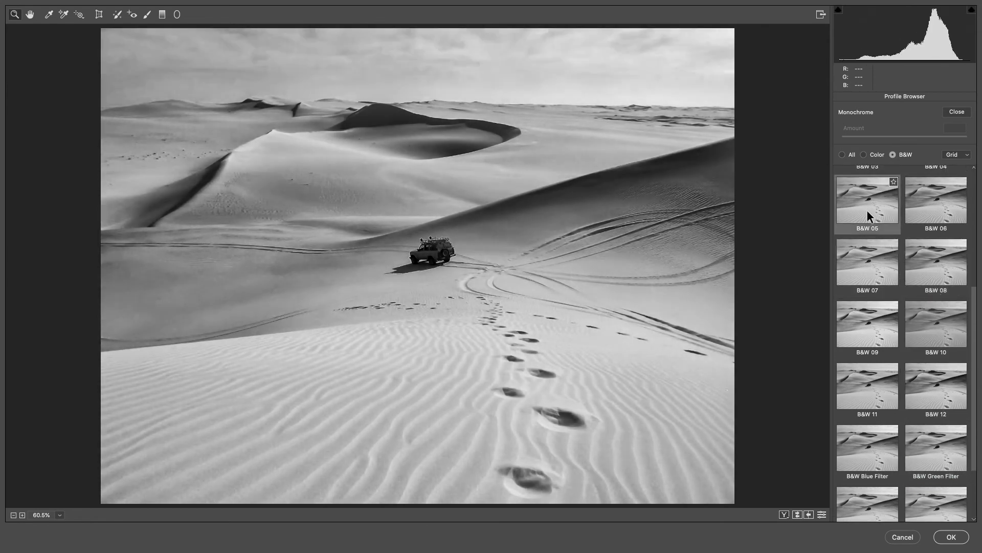
click(869, 212)
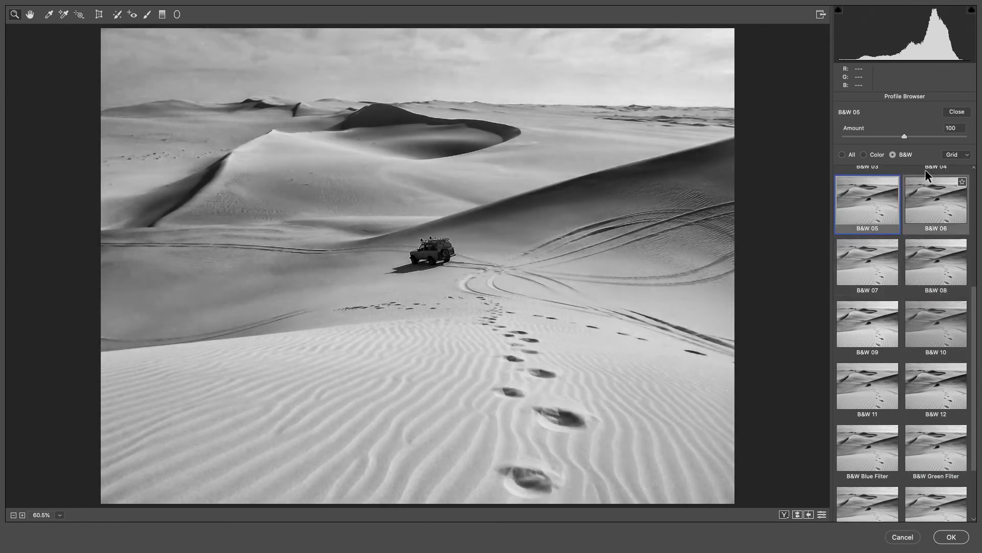
Set the B&W 05 profile amount to 86 and Exposure to -0.49, and apply the Camera Raw Filter
drag(861, 129, 915, 153)
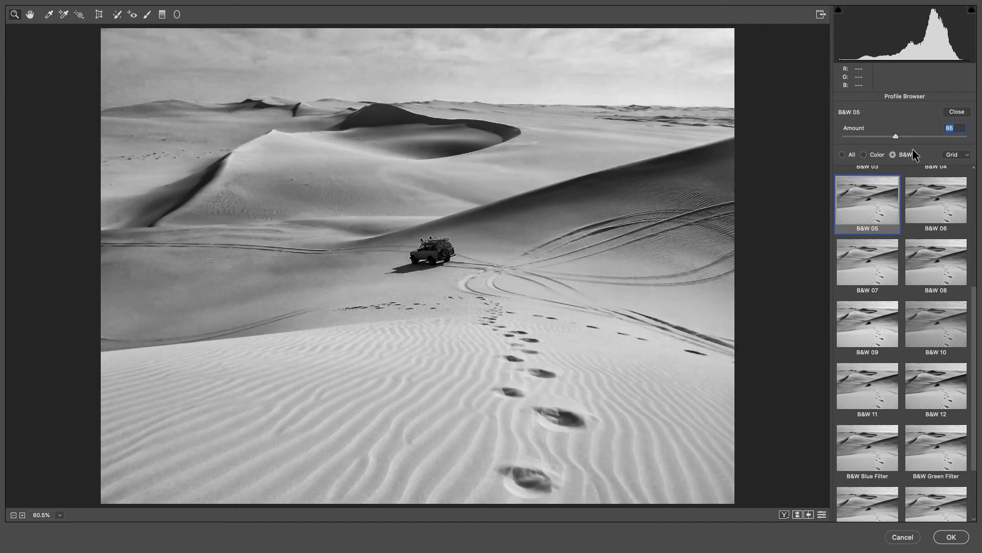
click(957, 112)
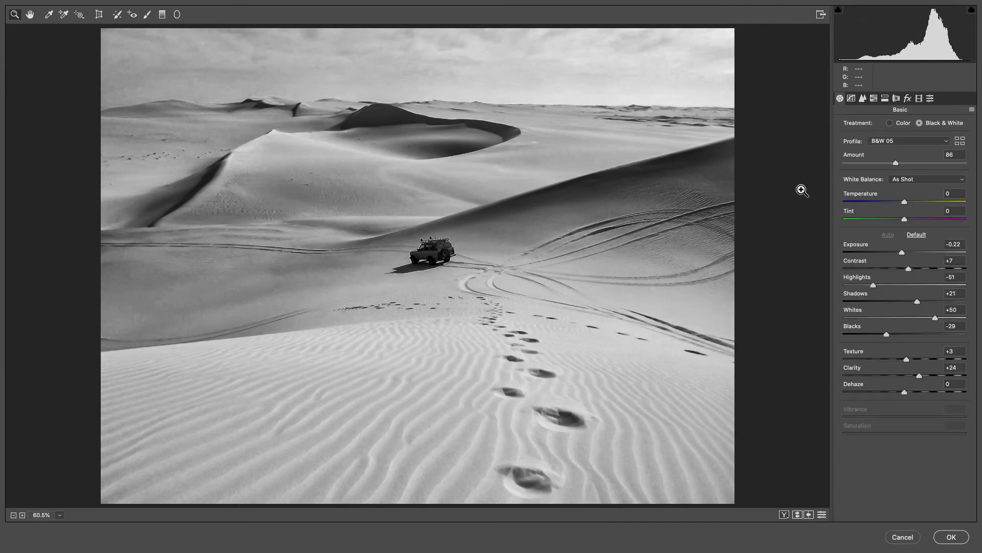
drag(852, 245, 848, 247)
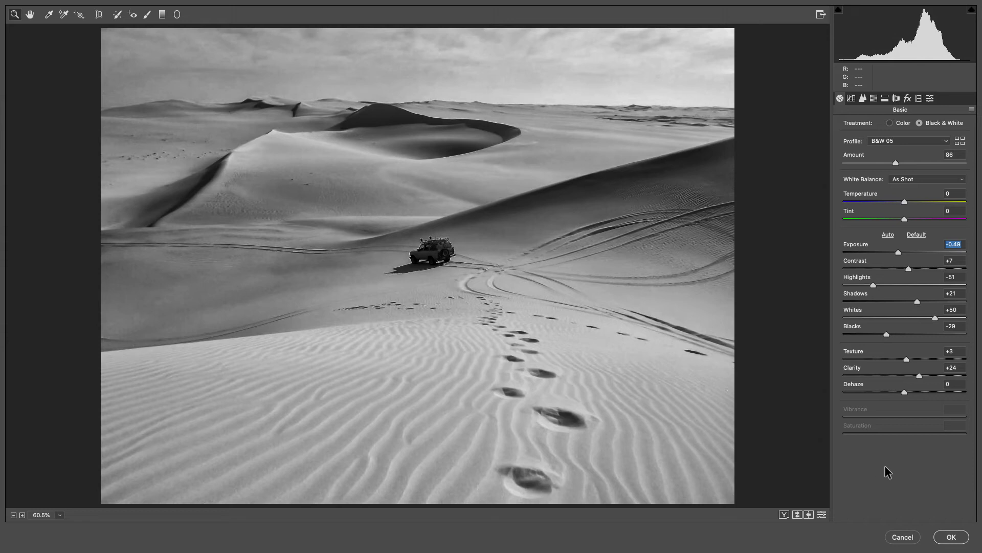
click(951, 536)
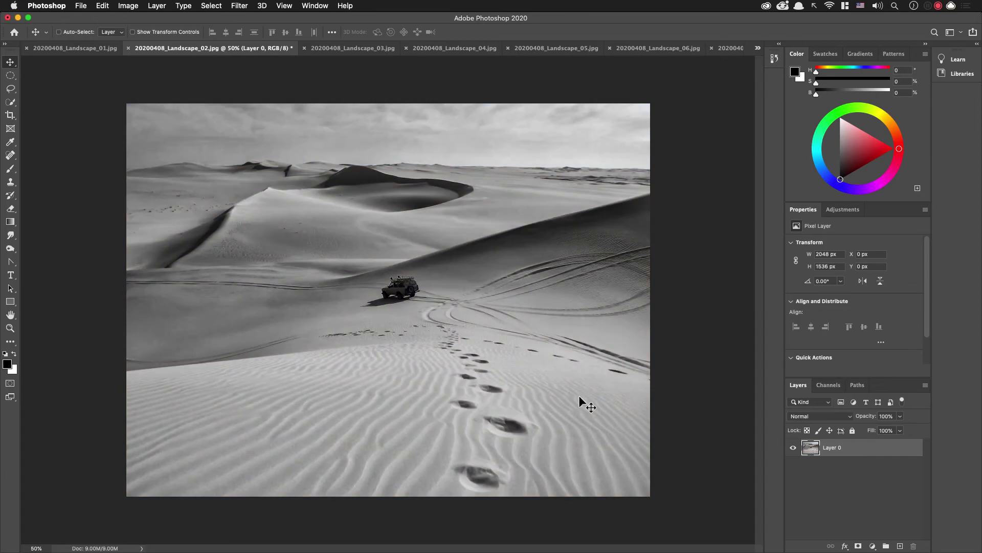
Compare the original desert photo with the black-and-white edit by repeatedly undoing and redoing the changes
key(super+z)
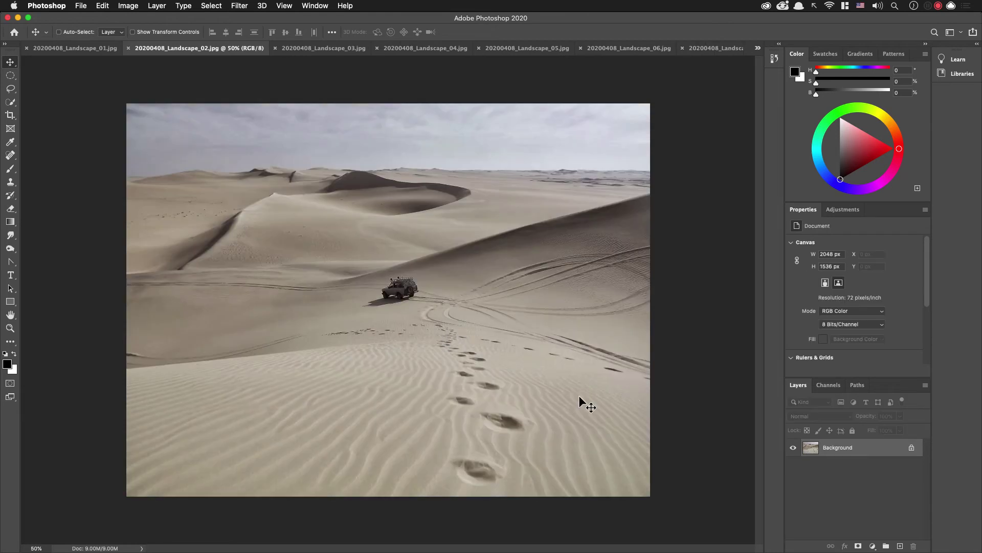
key(super+shift+z)
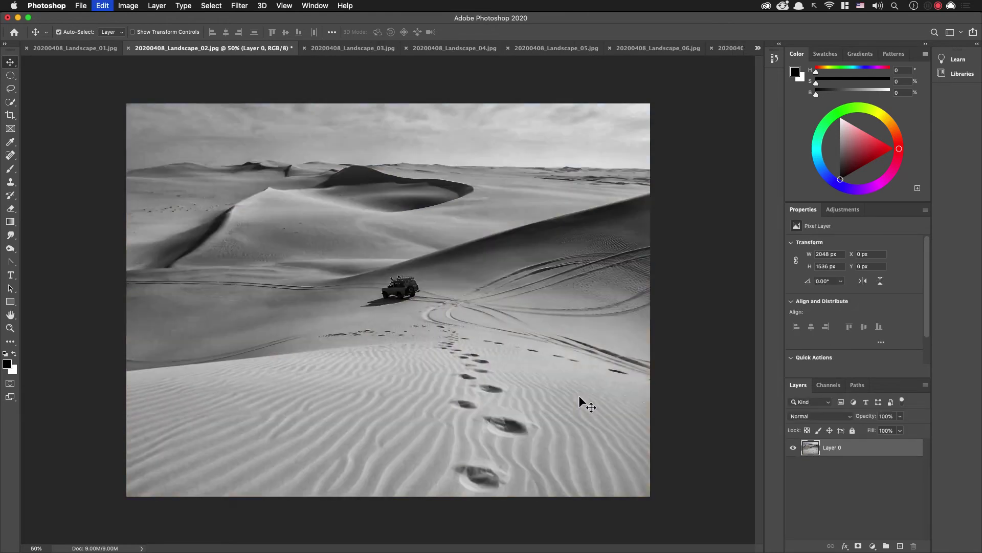
key(super+z)
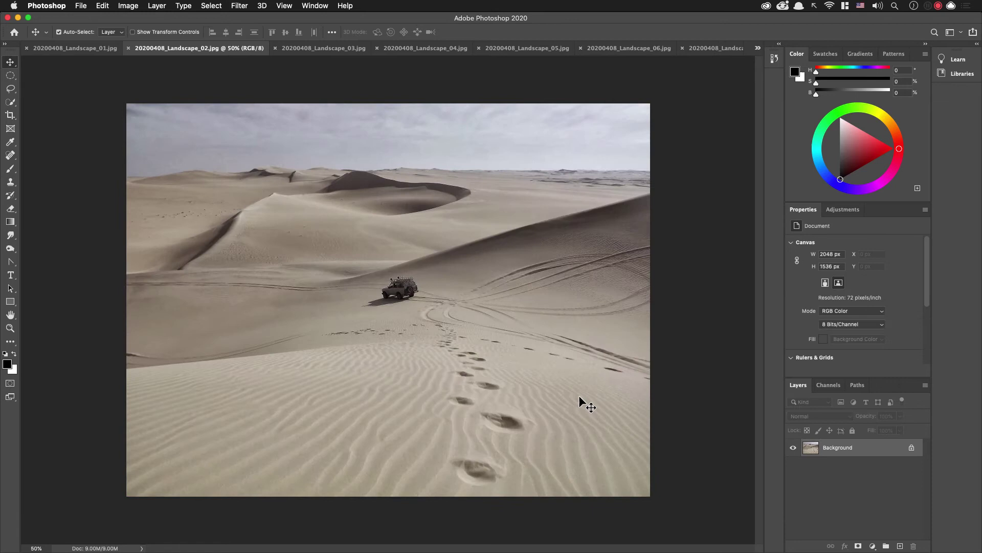
key(super+shift+z)
key(super+z)
key(super+shift+z)
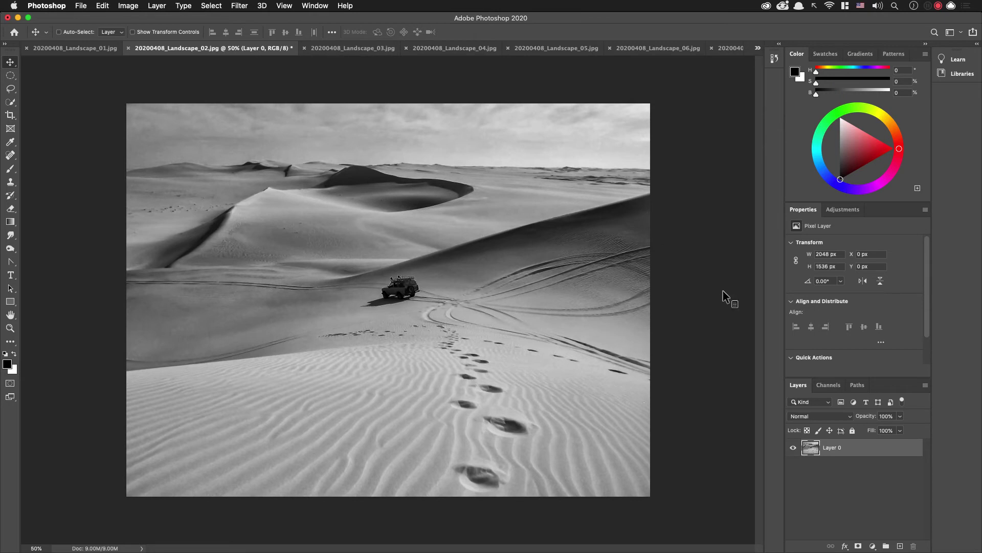
Switch to 20200408_Landscape_03.jpg and straighten its horizon line with the custom Lens Correction settings
key(ctrl+Tab)
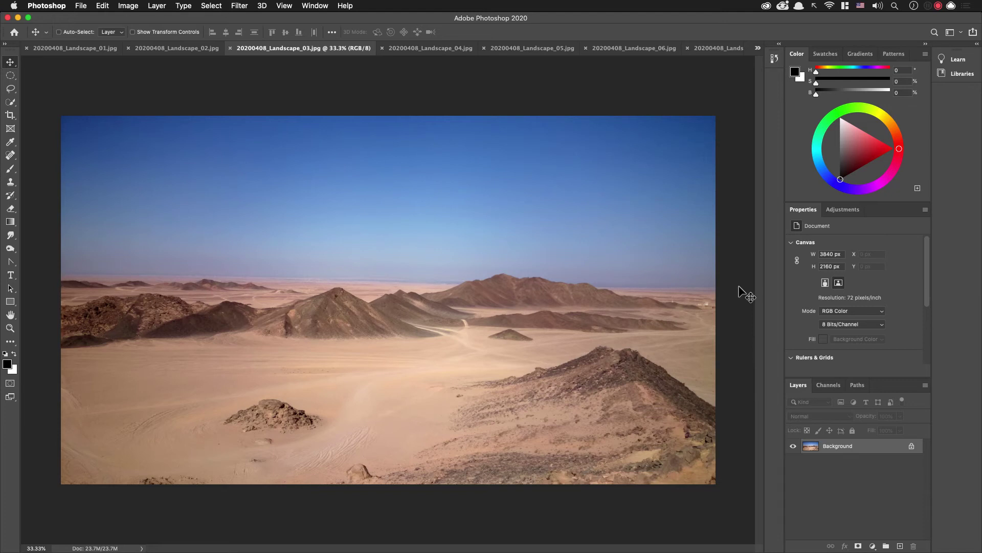
key(super+shift+r)
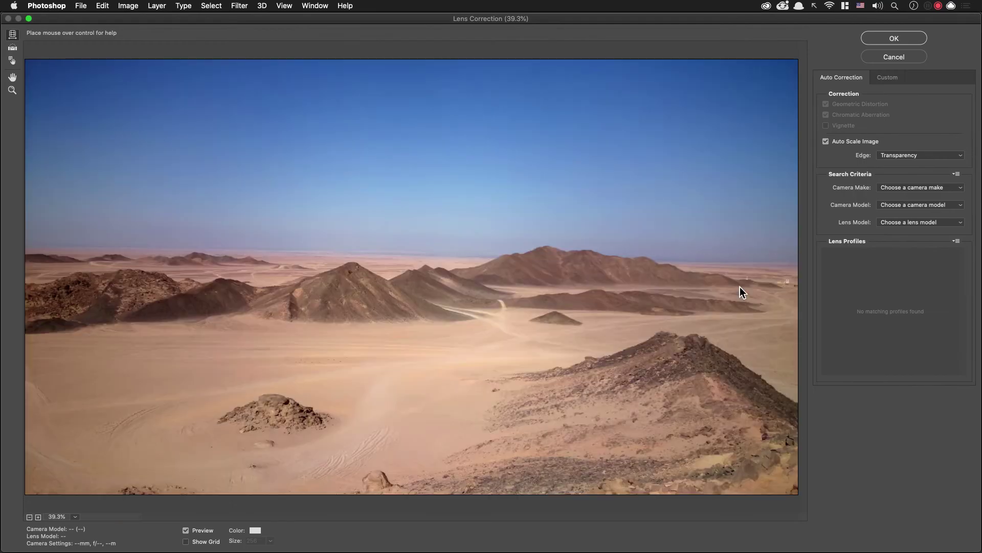
click(888, 77)
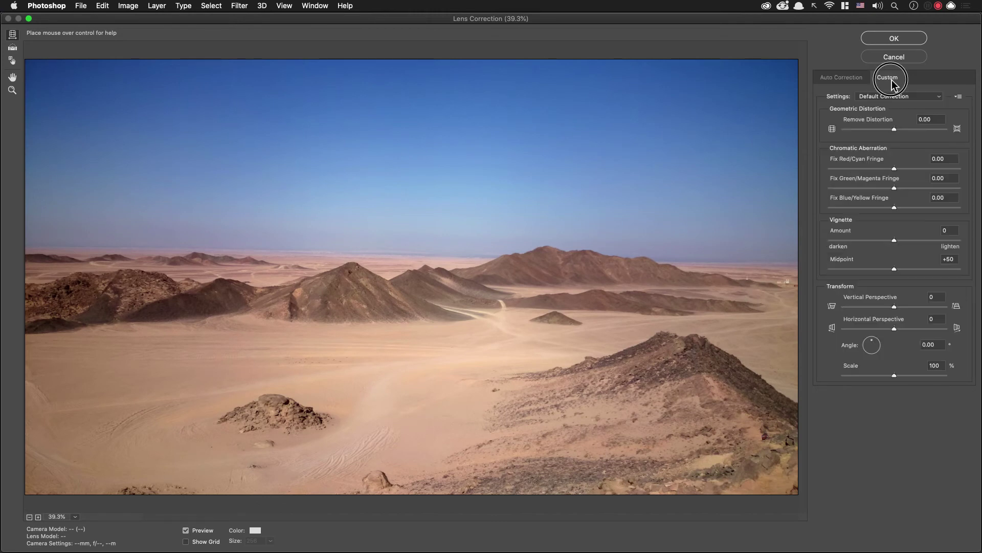
click(11, 50)
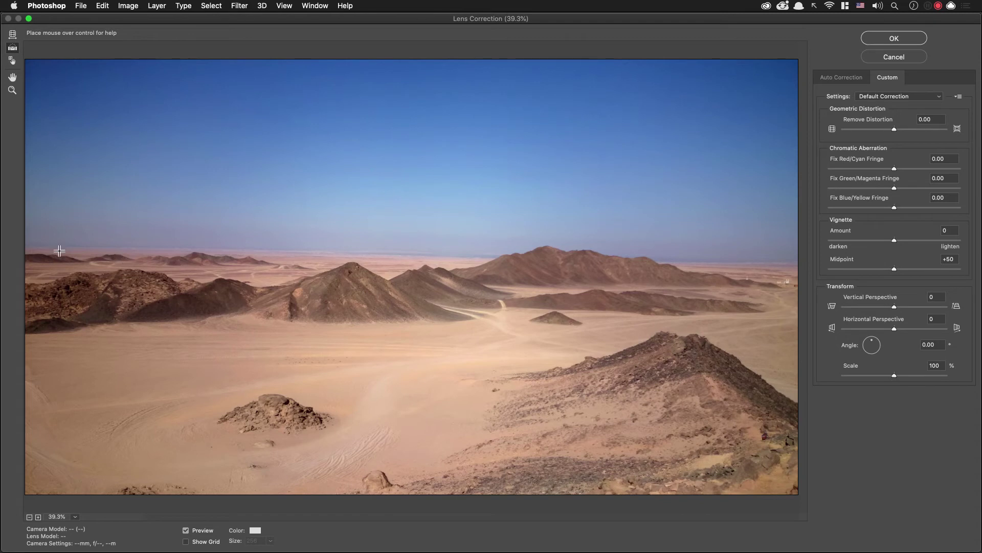
drag(46, 251, 787, 264)
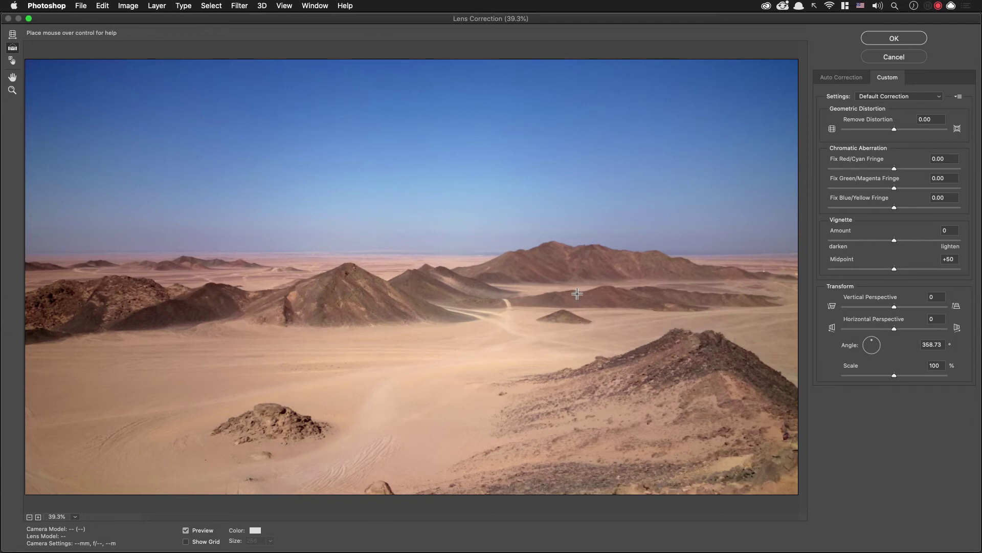
Set the photo's Horizontal Perspective to +5 and Vertical Perspective to -9
drag(873, 298, 873, 301)
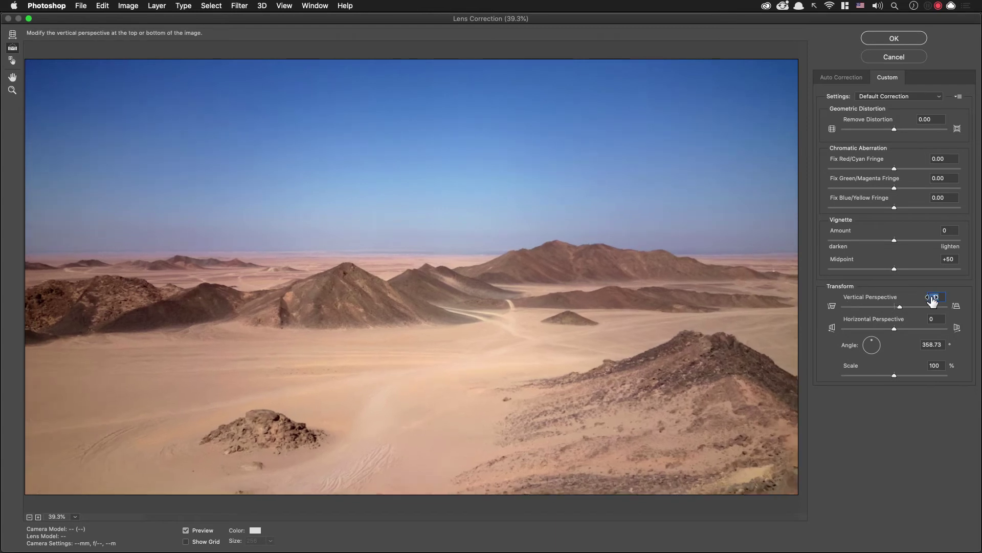
text(0)
key(Tab)
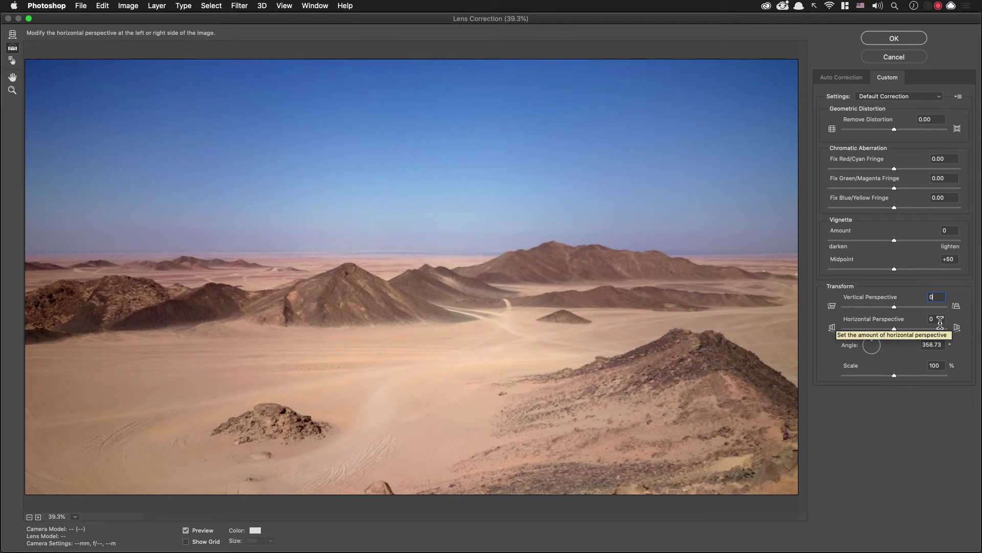
drag(867, 323, 876, 304)
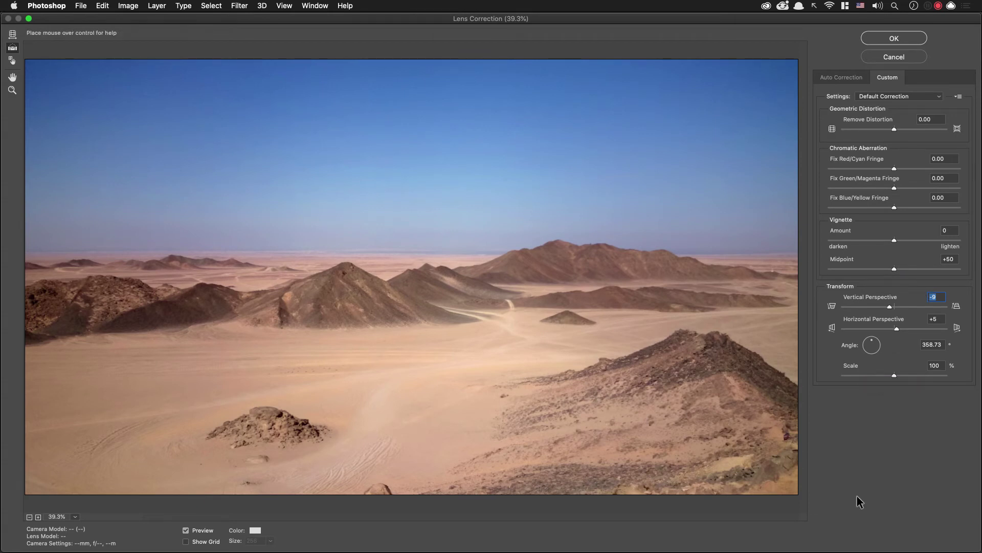
Compare the photo with and without the straightening and perspective corrections
key(p)
key(p)
key(p)
key(p)
Set Remove Distortion to +1.04 and apply the lens correction to the photo
drag(862, 125, 867, 126)
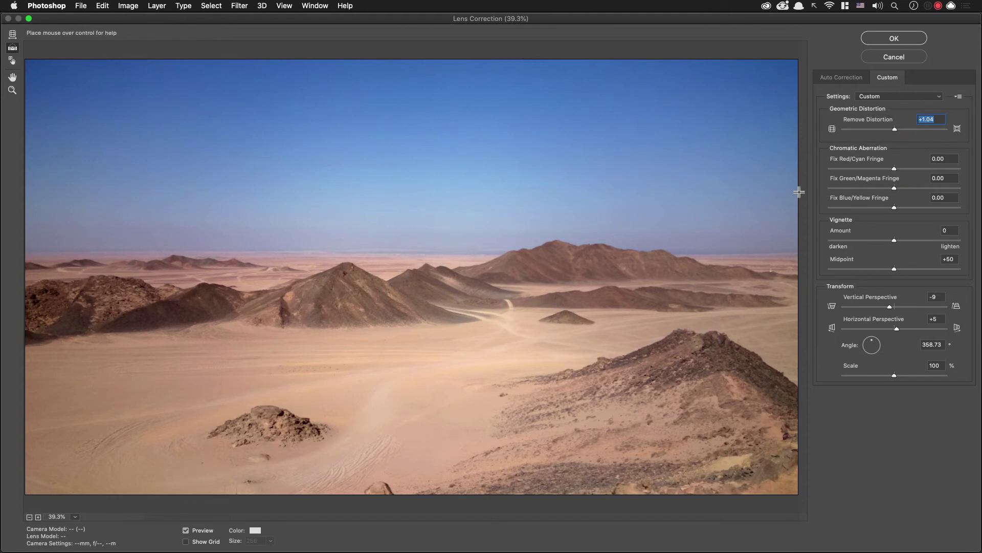
click(894, 39)
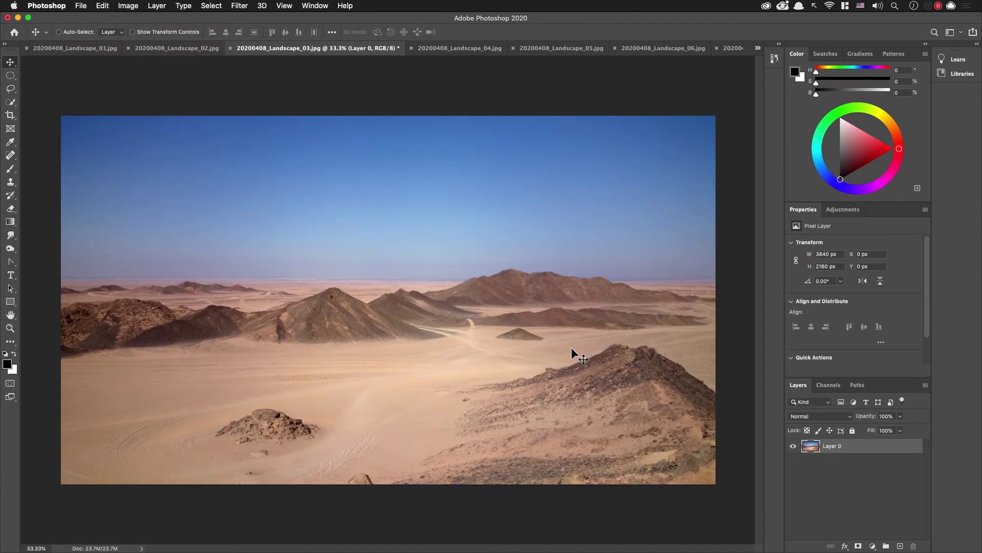
Open the Camera Raw Filter on the photo and close it without making adjustments
key(shift+super+a)
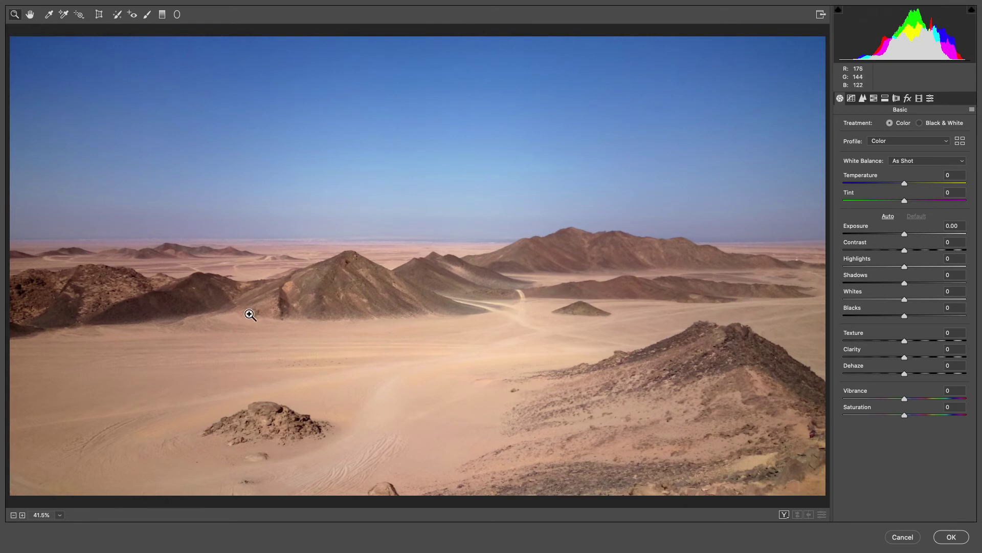
key(Return)
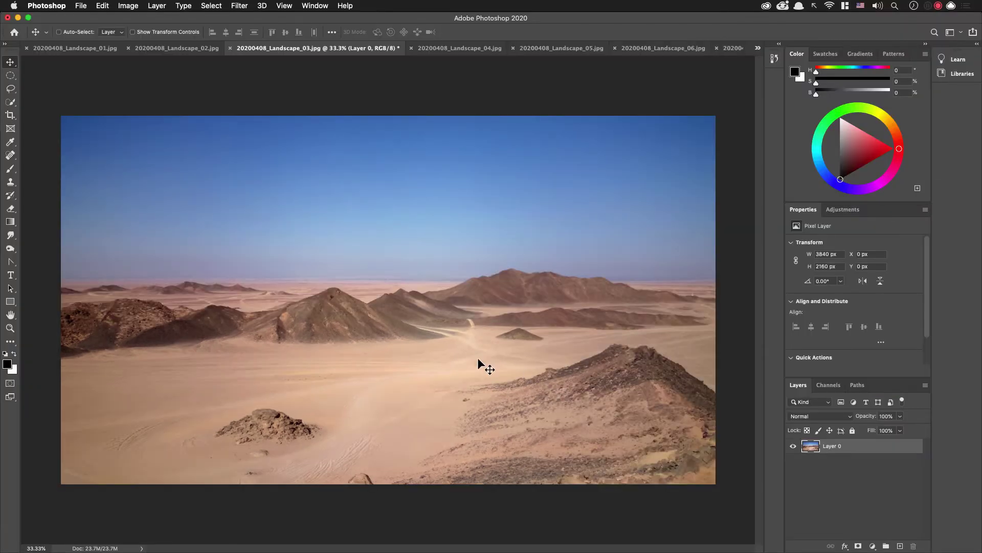
Crop the photo to a 5:4 ratio, shifting the image right inside the frame so the central mountain sits near the middle
key(c)
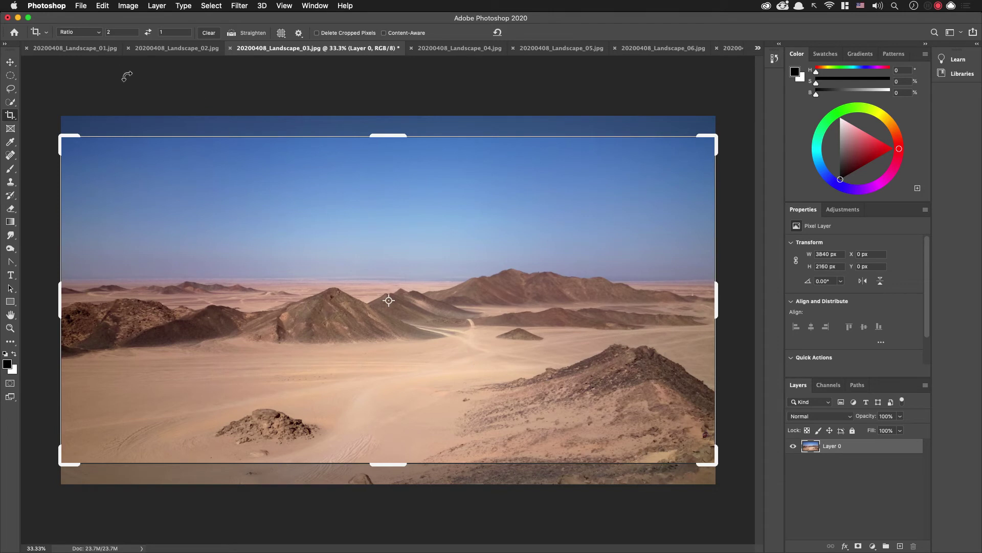
click(122, 34)
text(5)
key(Tab)
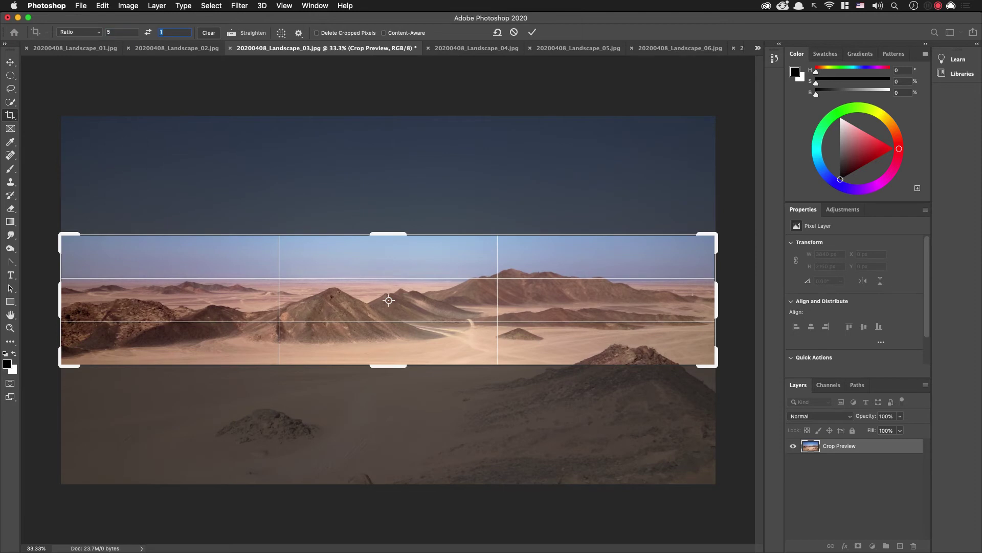
text(4)
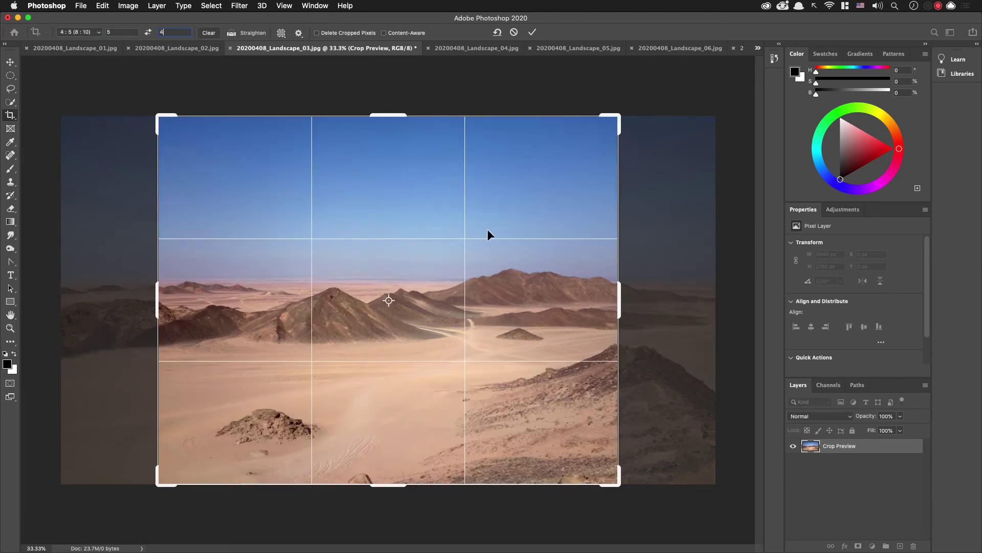
drag(487, 231, 553, 254)
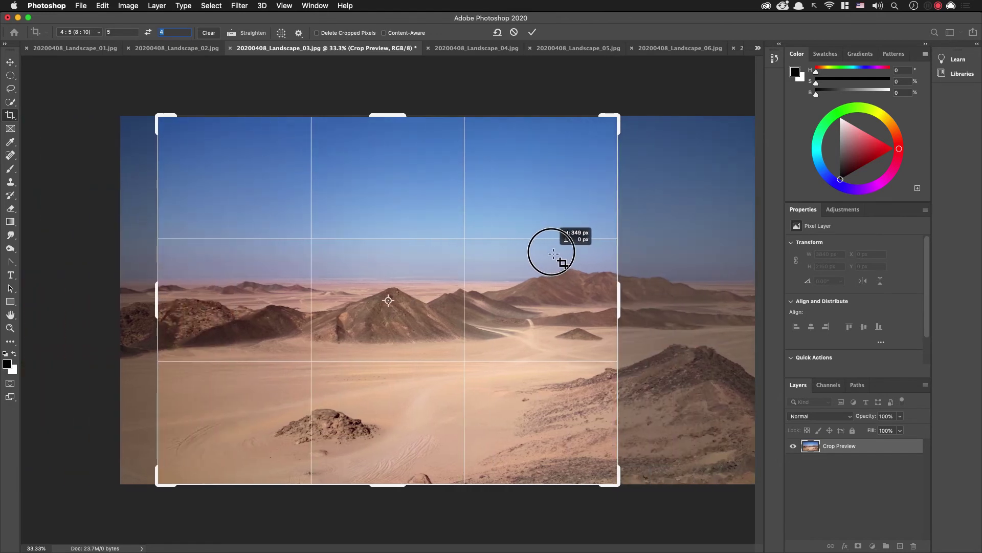
drag(553, 254, 563, 254)
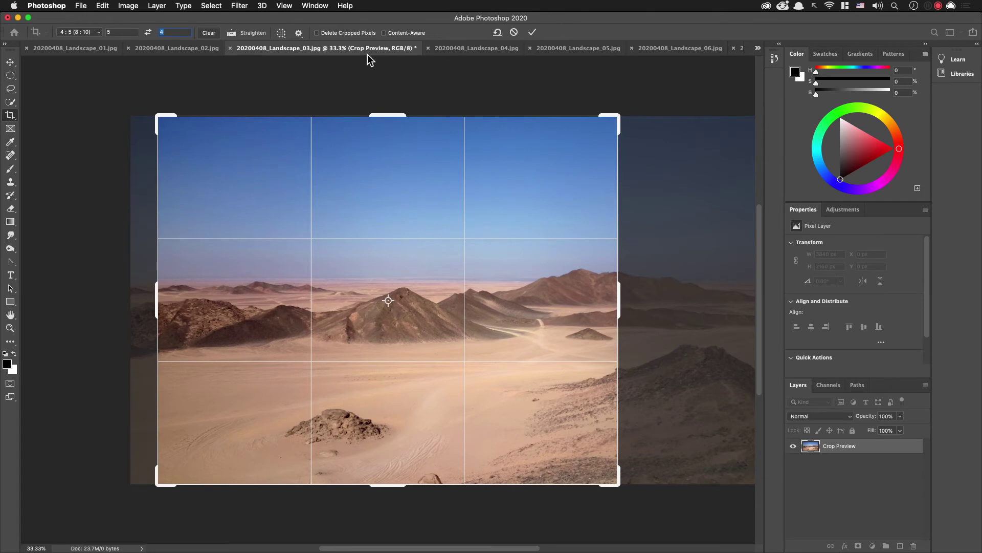
click(533, 32)
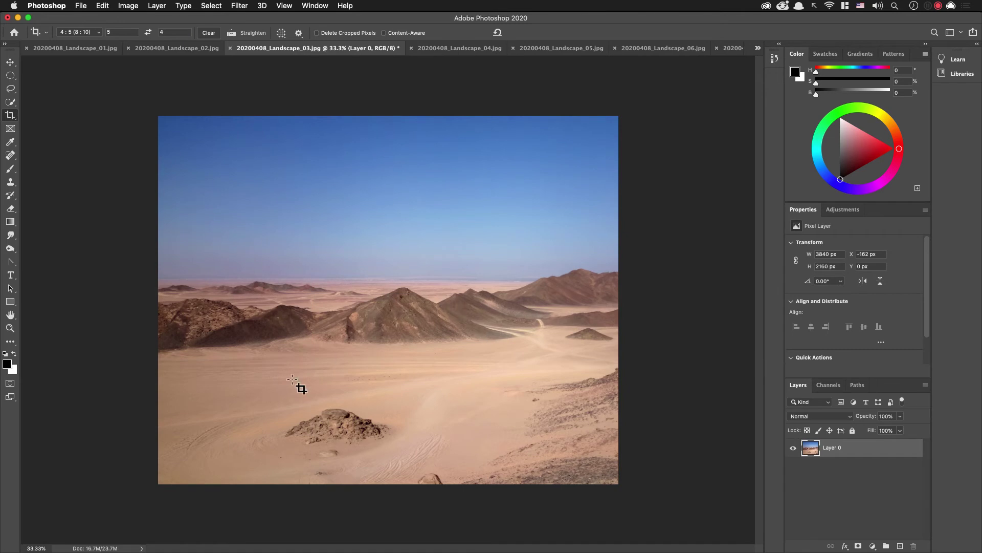
key(super+r)
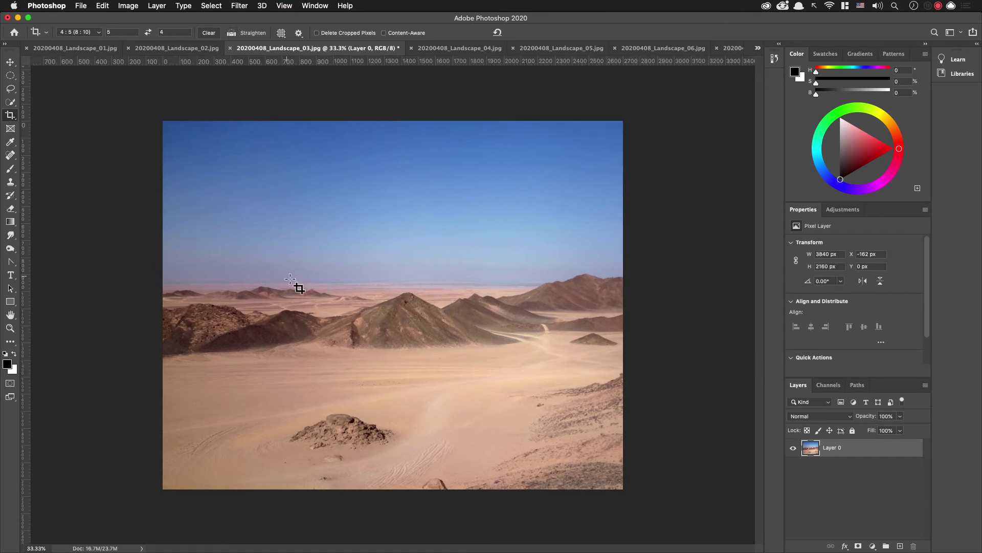
key(super+r)
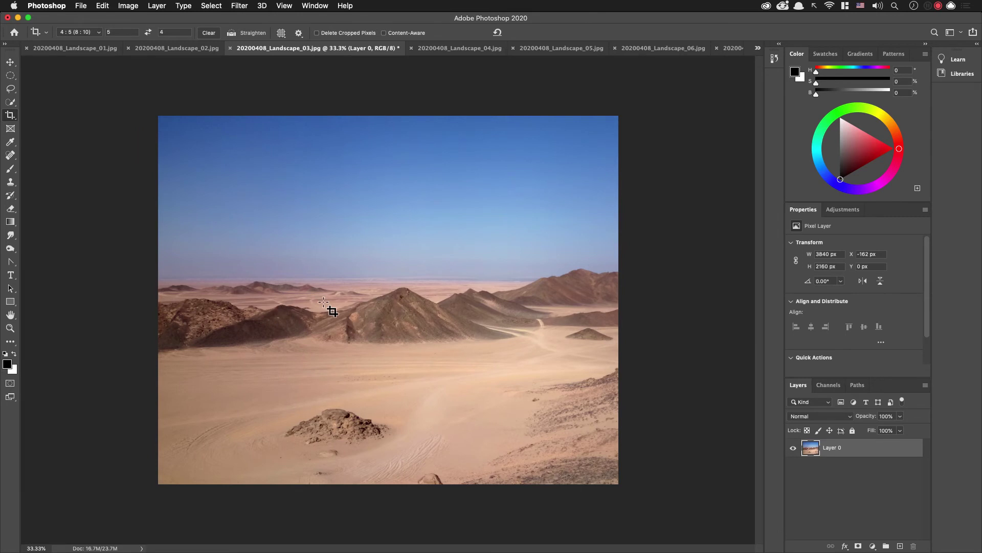
Start a Warp transform on the photo layer and slightly reshape the mountains and sky in its left part
key(super+t)
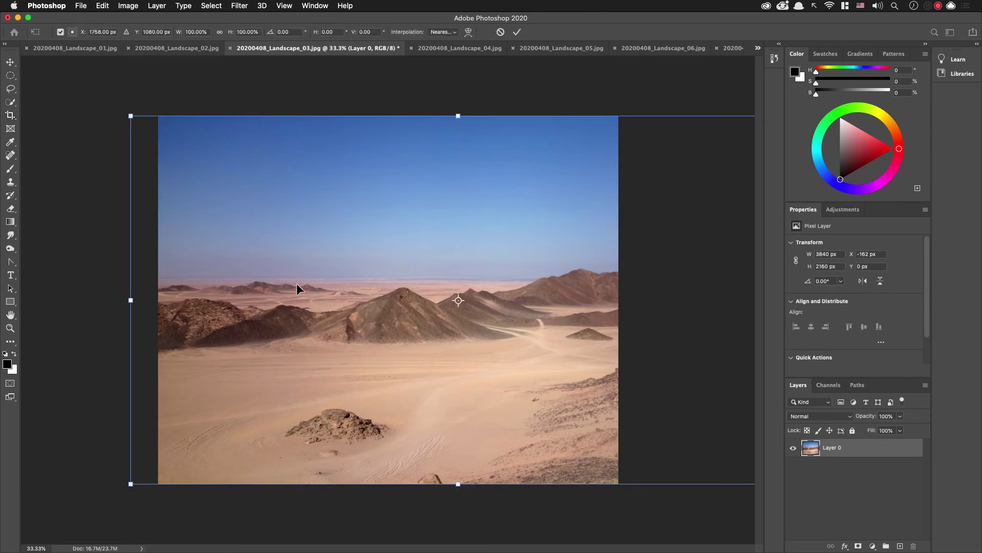
right_click(253, 279)
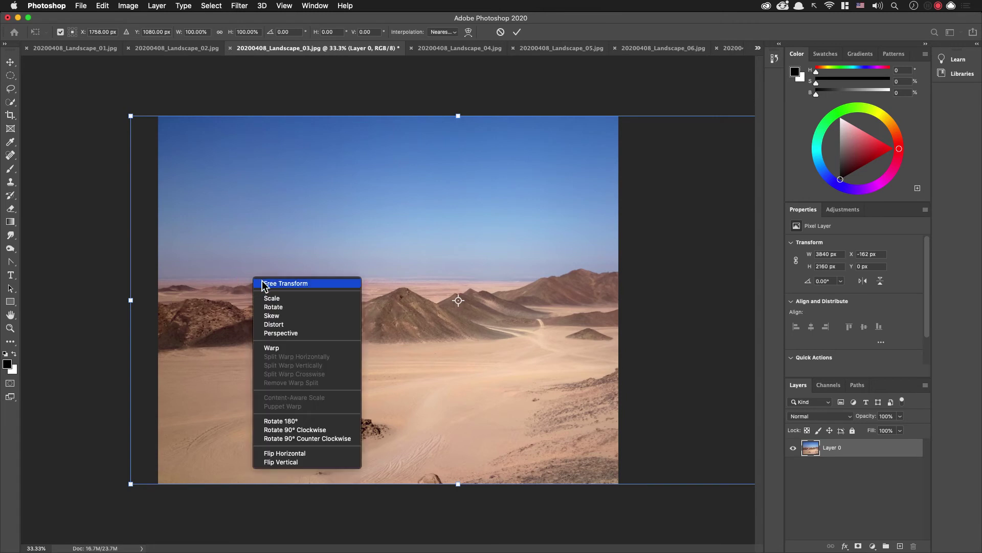
click(222, 200)
right_click(221, 275)
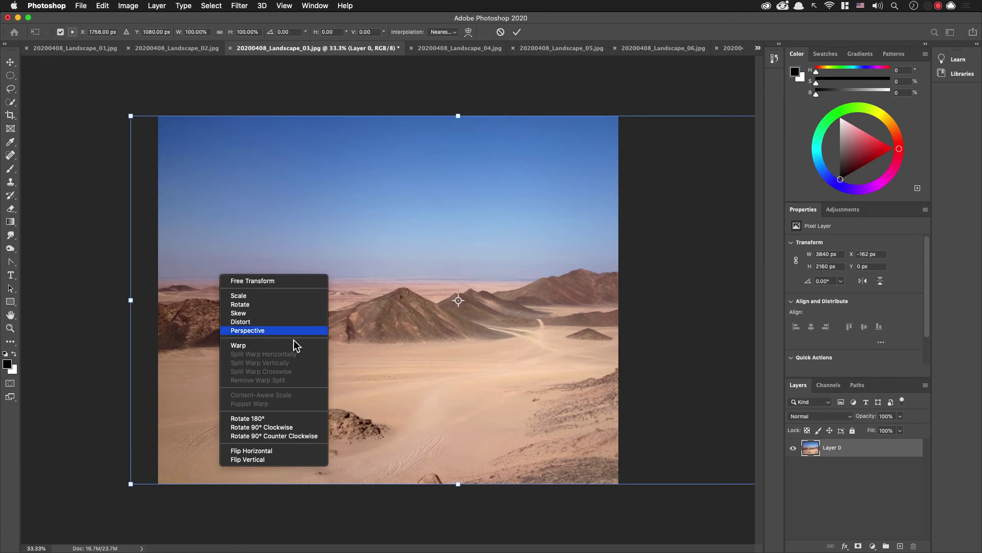
click(252, 348)
drag(139, 171, 161, 205)
drag(190, 249, 191, 254)
drag(160, 369, 160, 371)
drag(153, 279, 152, 279)
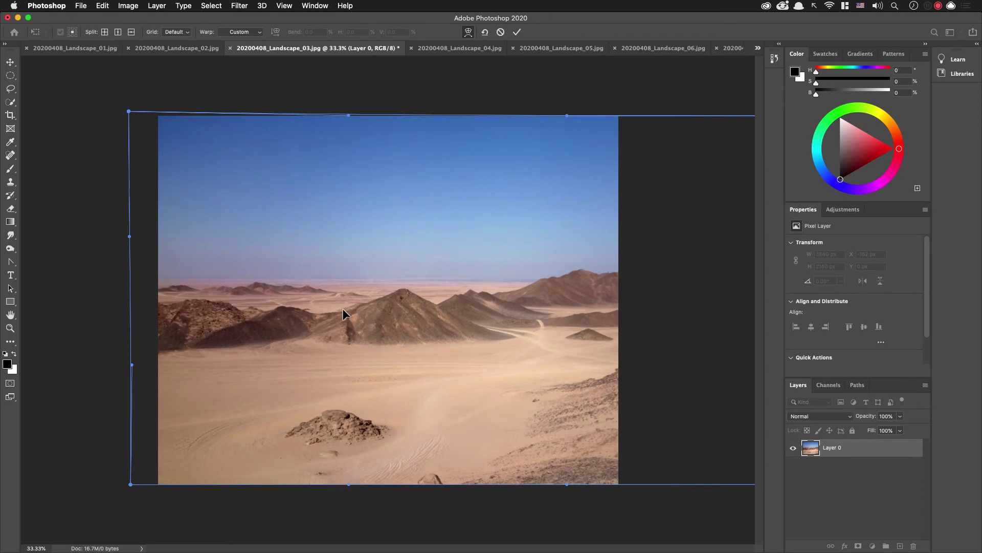
Adjust the warp slightly across the right part of the photo and apply the transform
drag(652, 381, 648, 380)
drag(616, 306, 593, 254)
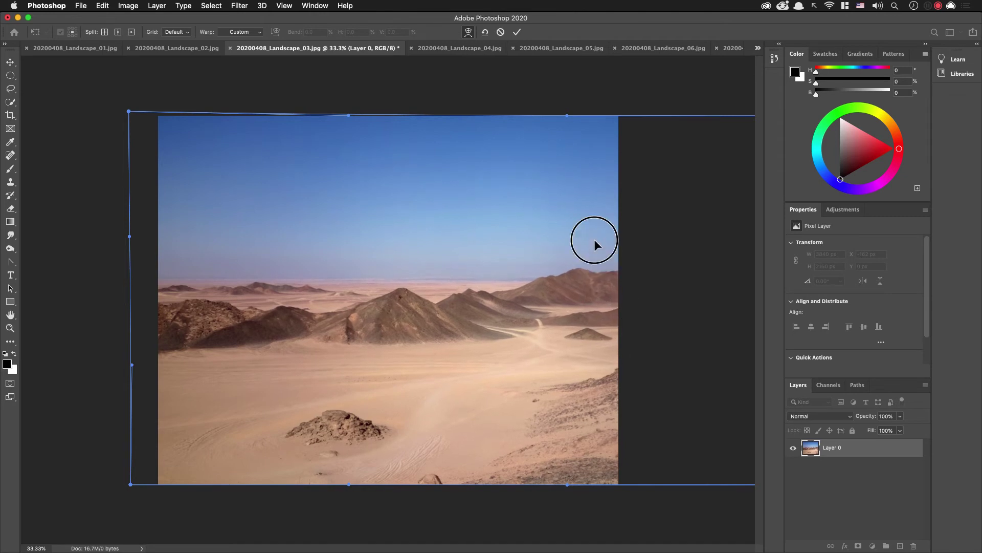
drag(603, 392, 618, 432)
key(Return)
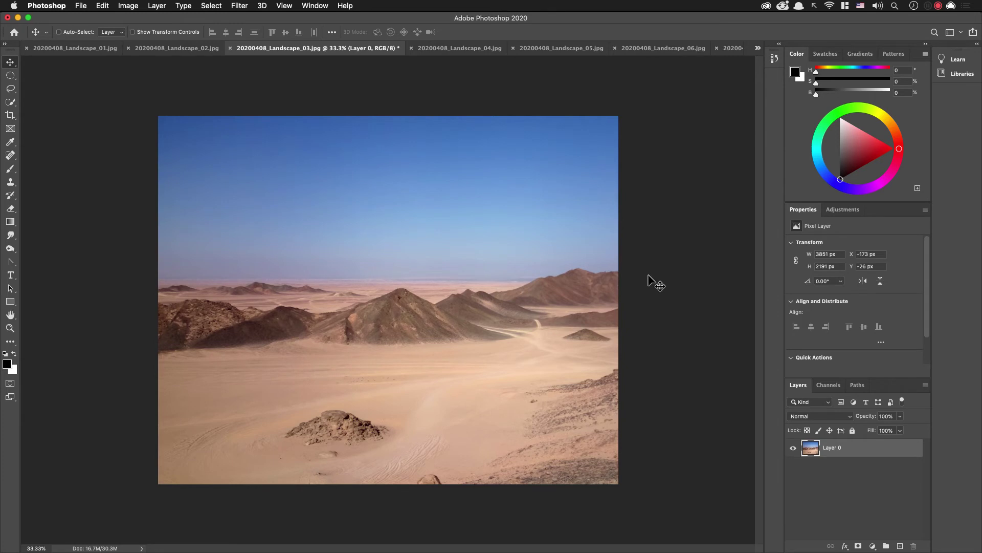
Try shifting the photo layer slightly left within the cropped canvas, using the pixels kept outside the crop
drag(554, 305, 546, 305)
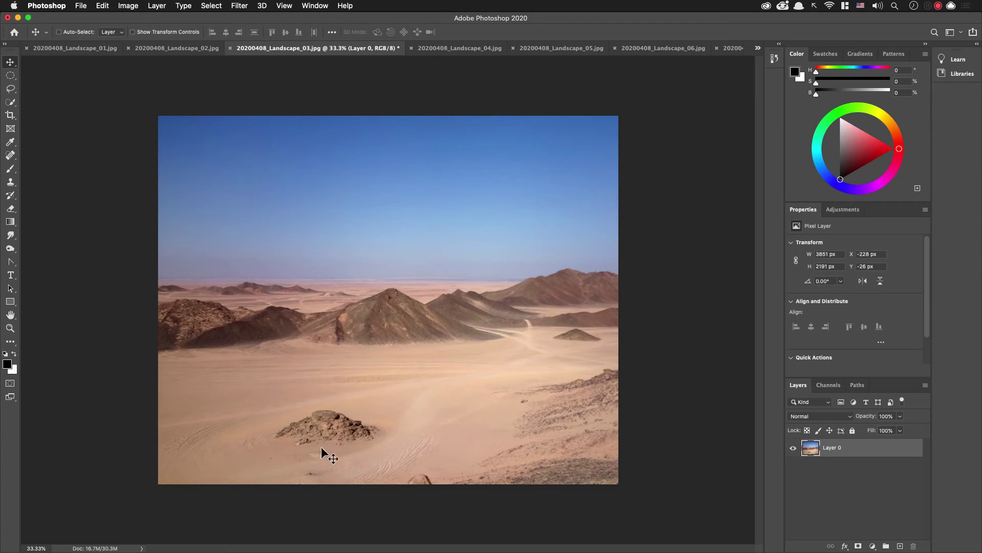
drag(514, 357, 515, 357)
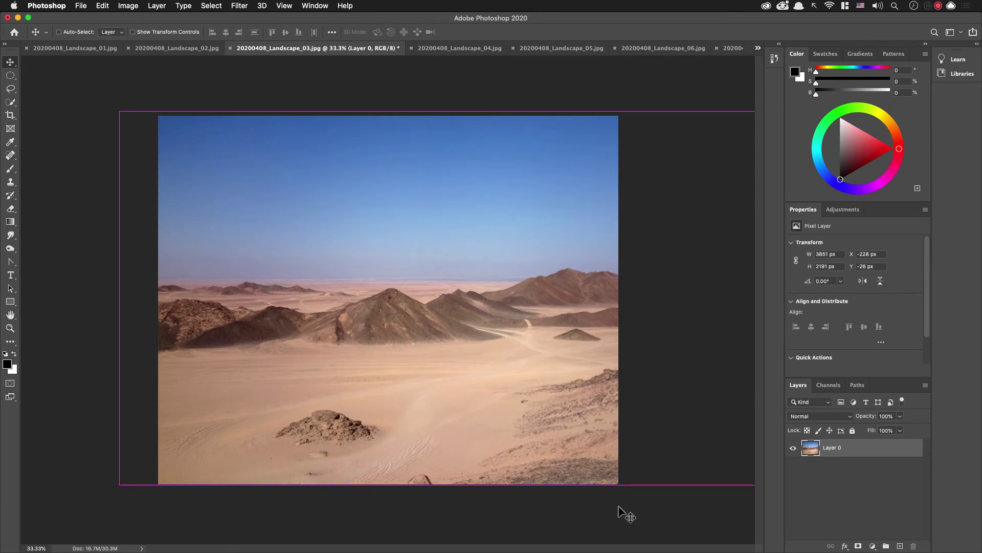
mouse_move(559, 290)
mouse_down()
mouse_move(536, 291)
mouse_move(556, 290)
mouse_up()
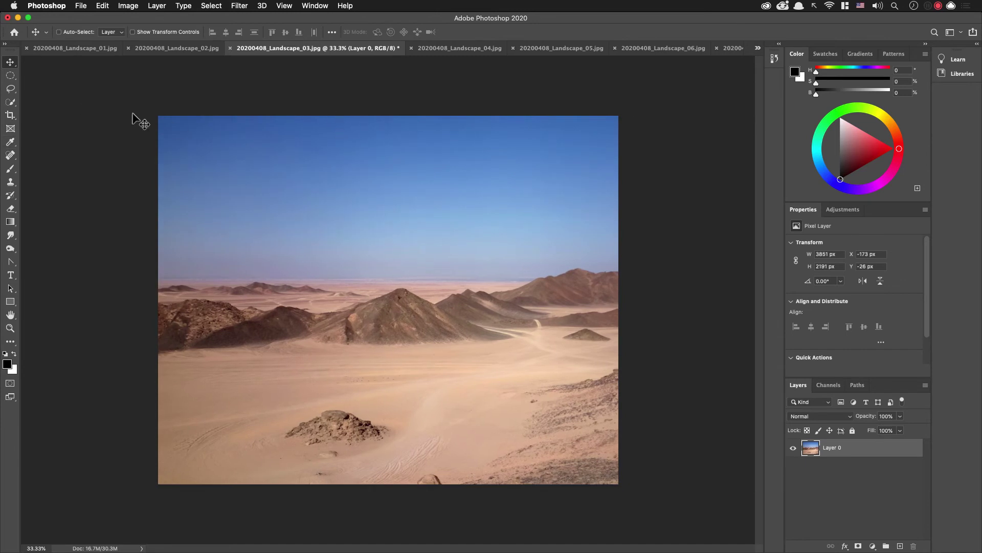
Copy only the visible canvas area of the photo onto a new layer
key(super+shift+a)
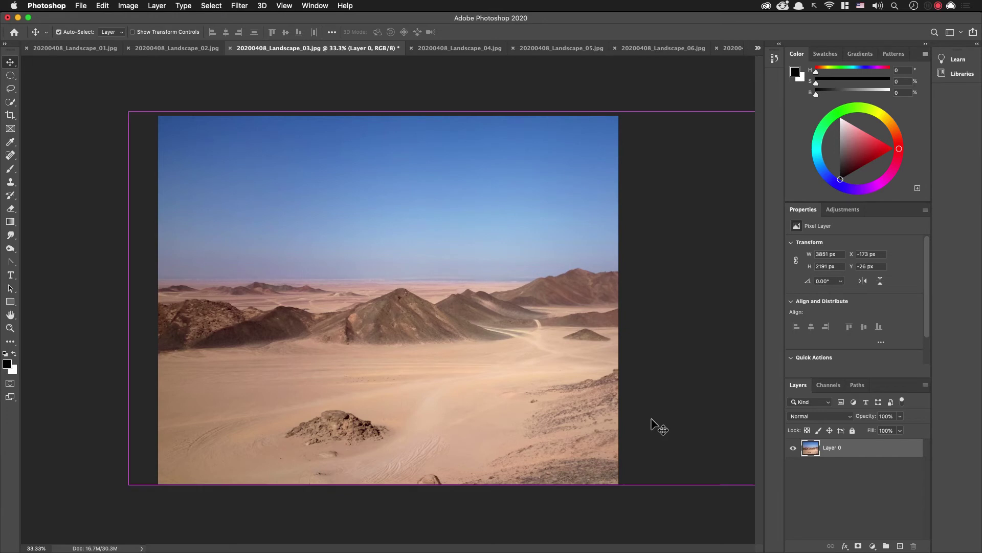
key(super+a)
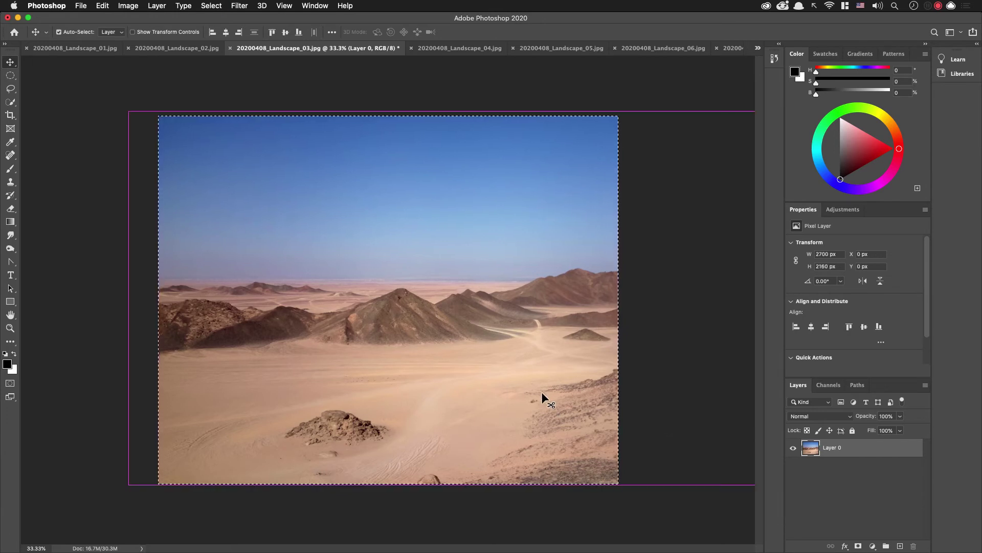
key(super+j)
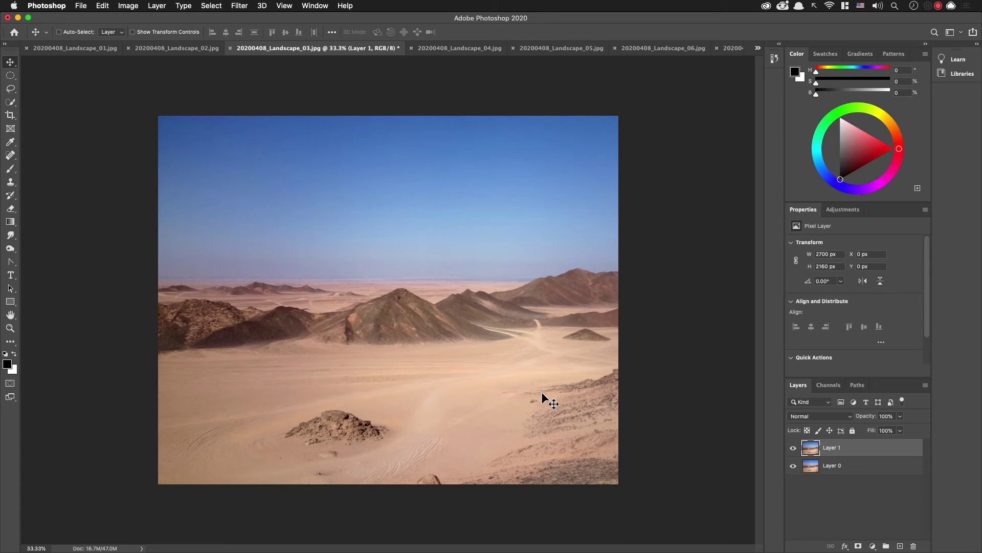
Apply Auto tone to the new layer in the Camera Raw Filter and set Texture to +3 and Clarity to +13
key(super+shift+a)
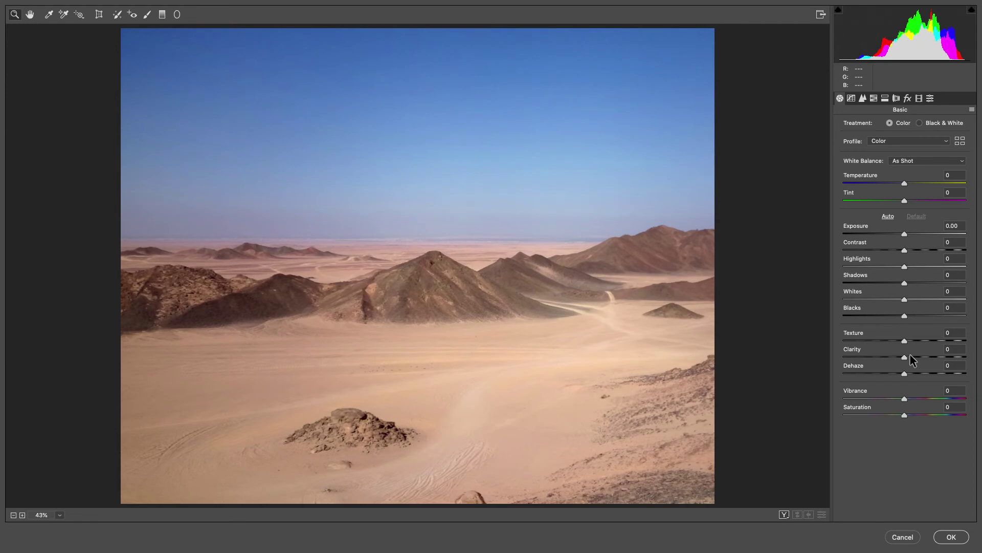
click(888, 217)
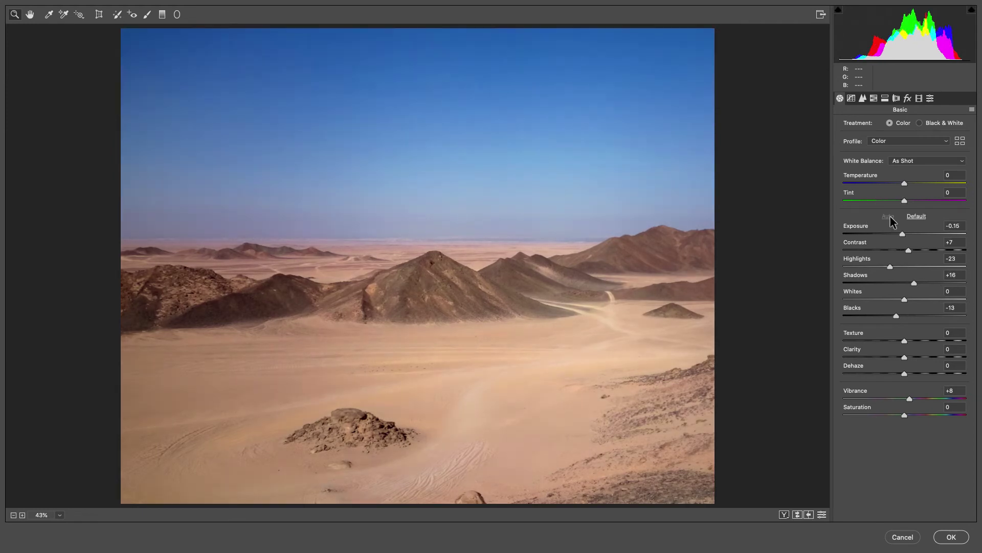
drag(873, 351, 912, 358)
click(916, 358)
Raise Clarity to +36 while checking the mountain detail, and set Exposure to -0.24 and Vibrance to +32
click(518, 317)
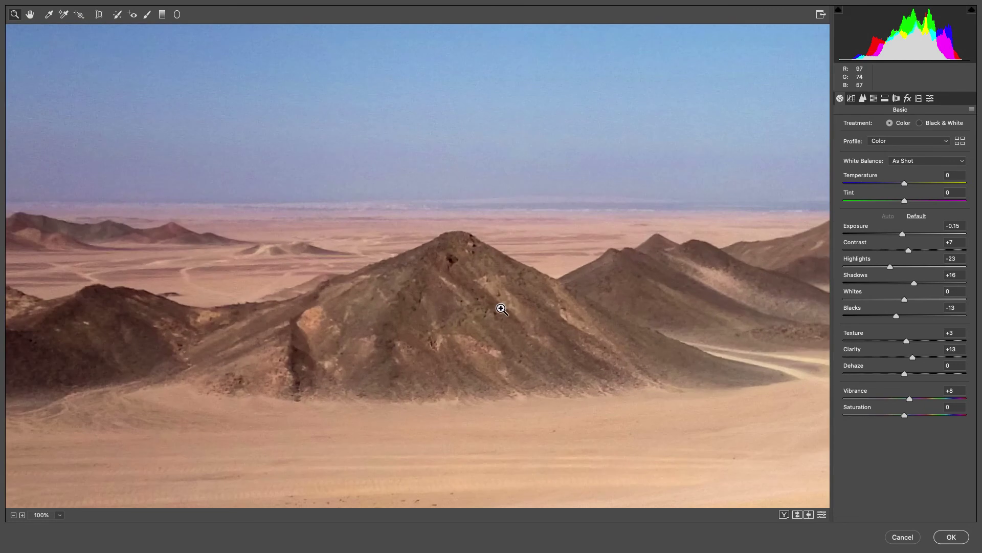
key(shift+Up)
key(shift+Up)
key(Up)
key(Up)
key(Up)
click(761, 344)
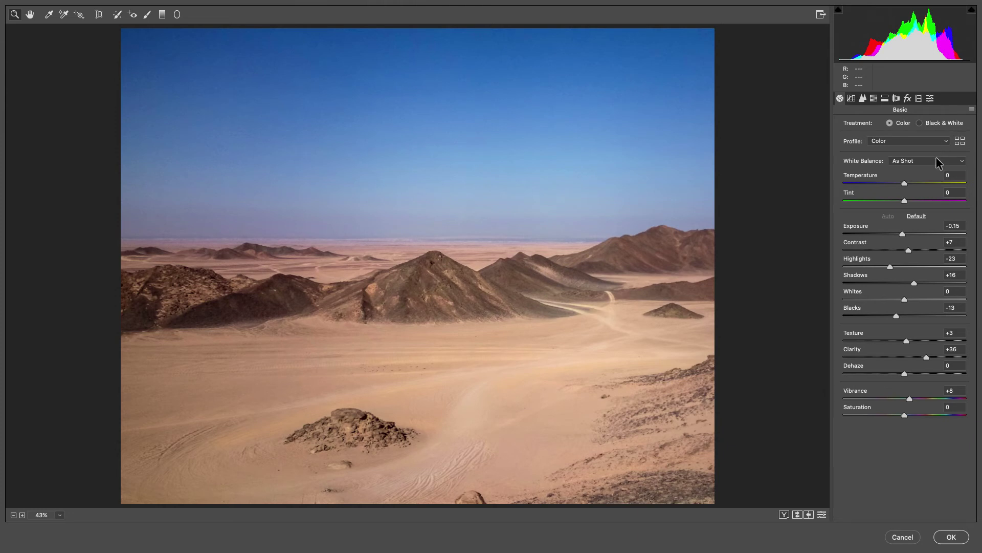
drag(859, 230, 865, 230)
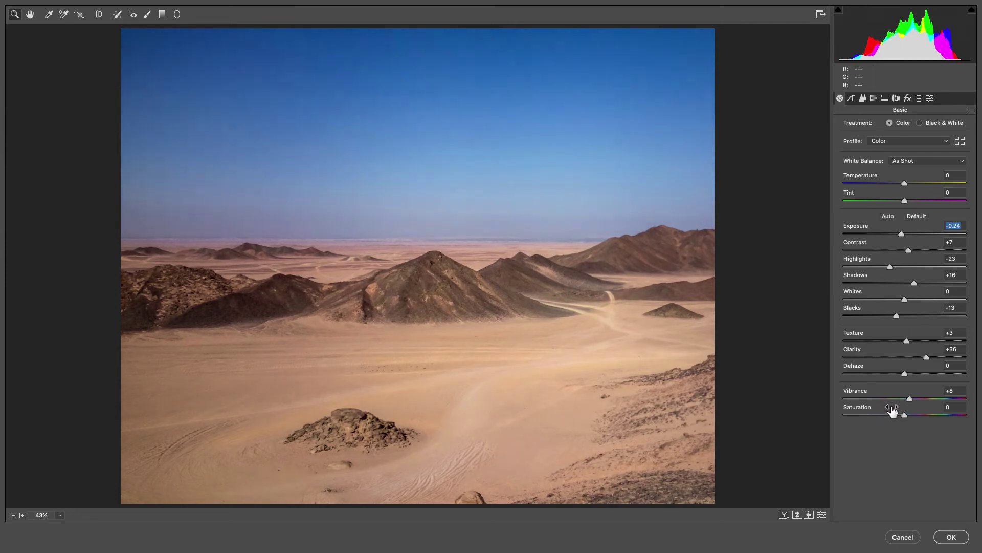
drag(874, 393, 878, 396)
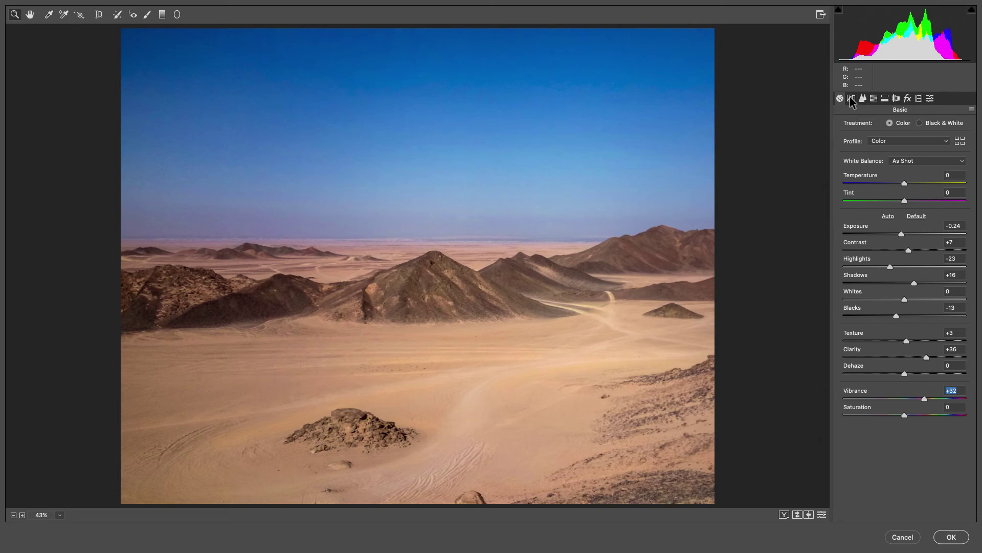
Split tone the highlights with Hue 8 and Saturation 16, and change the treatment to Black & White
click(862, 98)
click(873, 98)
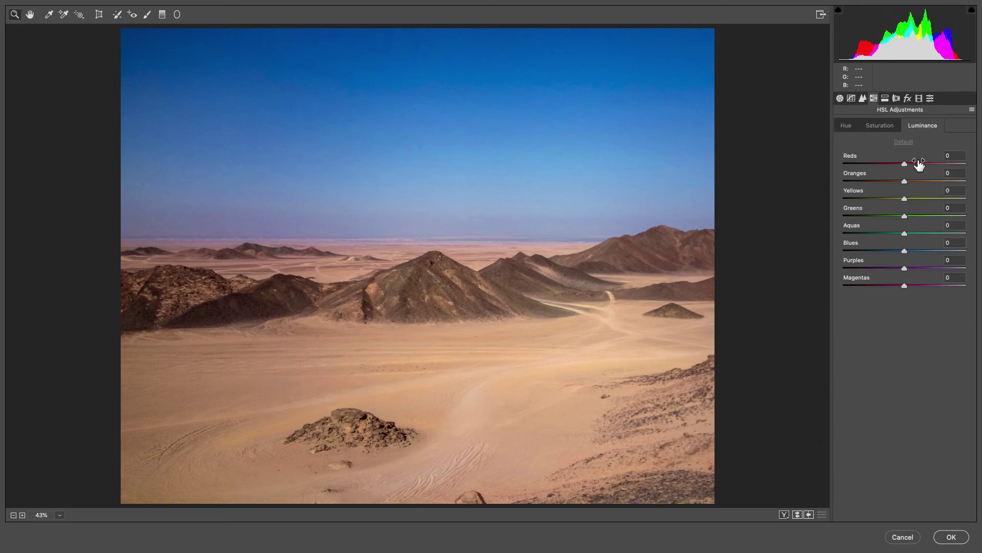
click(885, 99)
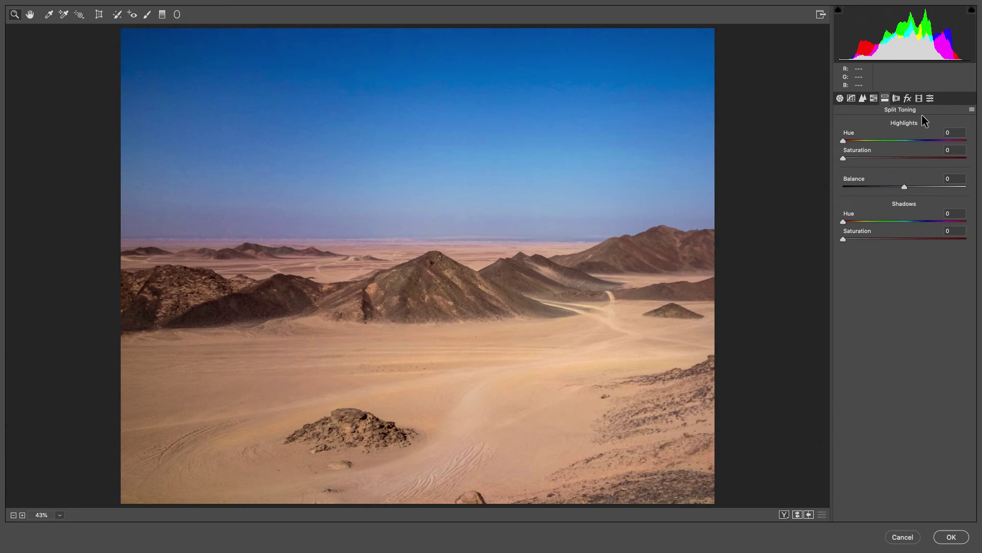
mouse_move(872, 162)
mouse_down()
mouse_move(848, 140)
mouse_move(960, 139)
mouse_move(849, 142)
mouse_move(863, 161)
mouse_move(846, 141)
mouse_move(863, 158)
mouse_up()
click(840, 98)
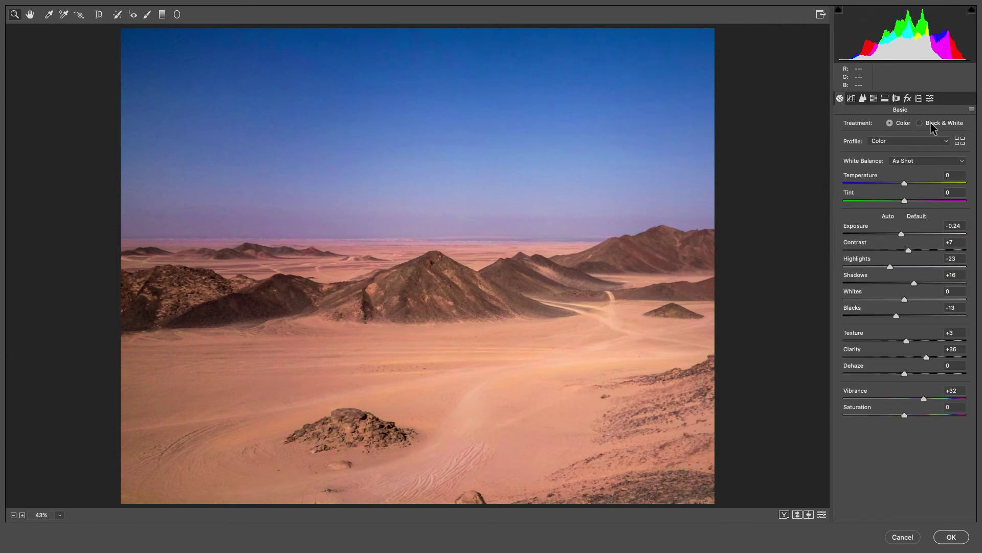
click(931, 124)
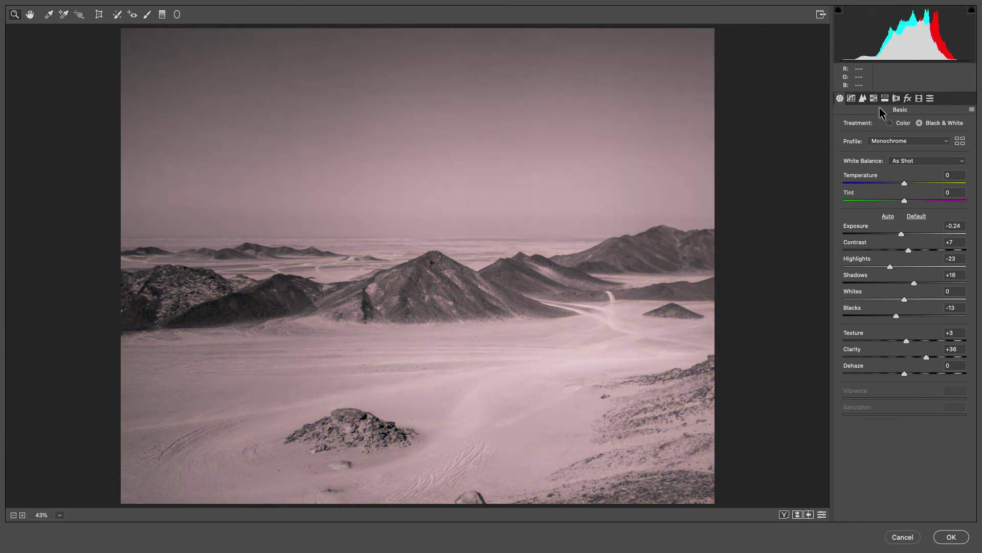
Set the Split Toning highlights to Hue 17 and Saturation 23
click(874, 99)
click(885, 98)
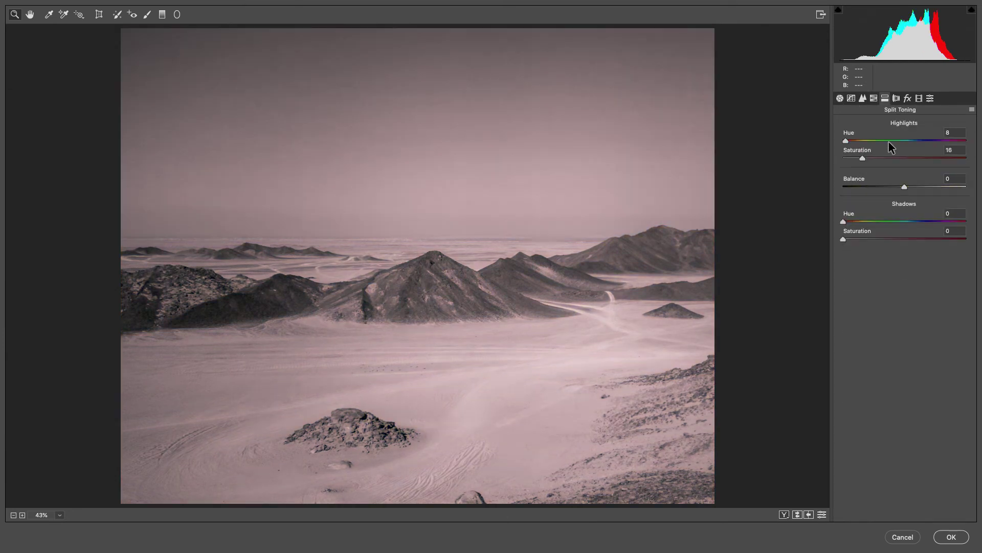
drag(862, 160, 850, 142)
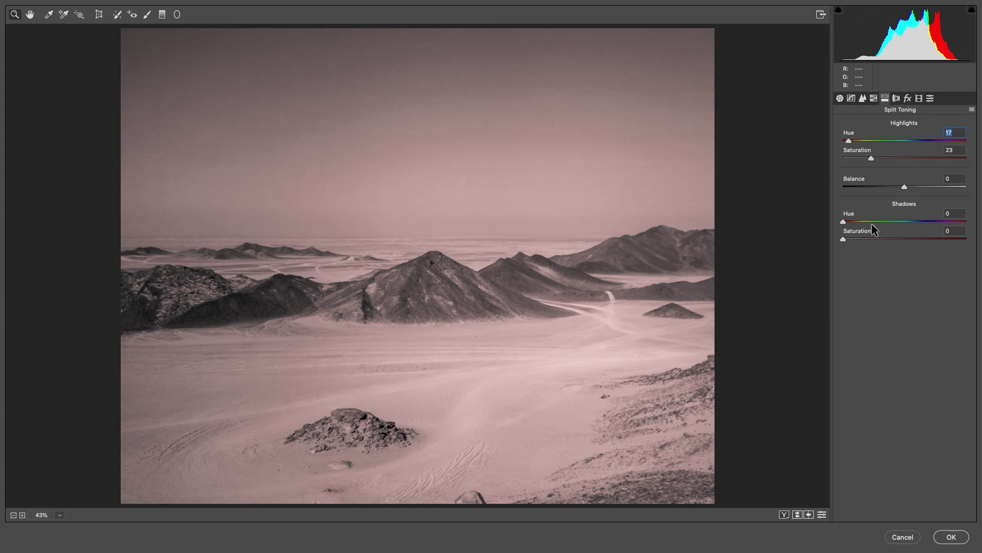
Tint the Split Toning shadows blue with Hue about 231 and a low Saturation, and set Balance to +41
drag(845, 239, 921, 225)
mouse_move(868, 241)
mouse_down()
mouse_move(901, 241)
mouse_move(875, 241)
mouse_move(926, 221)
mouse_move(868, 239)
mouse_up()
mouse_move(905, 188)
mouse_down()
mouse_move(844, 183)
mouse_move(904, 186)
mouse_move(890, 181)
mouse_up()
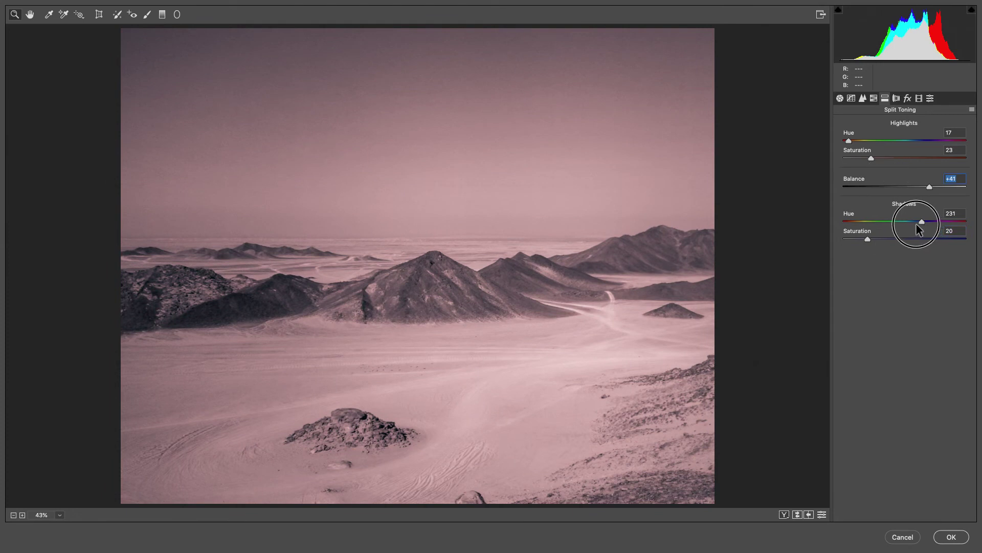
drag(870, 239, 859, 238)
Shape a custom S-curve on the RGB point curve, lowering the darker tones and lifting input 182 to output 198
click(840, 98)
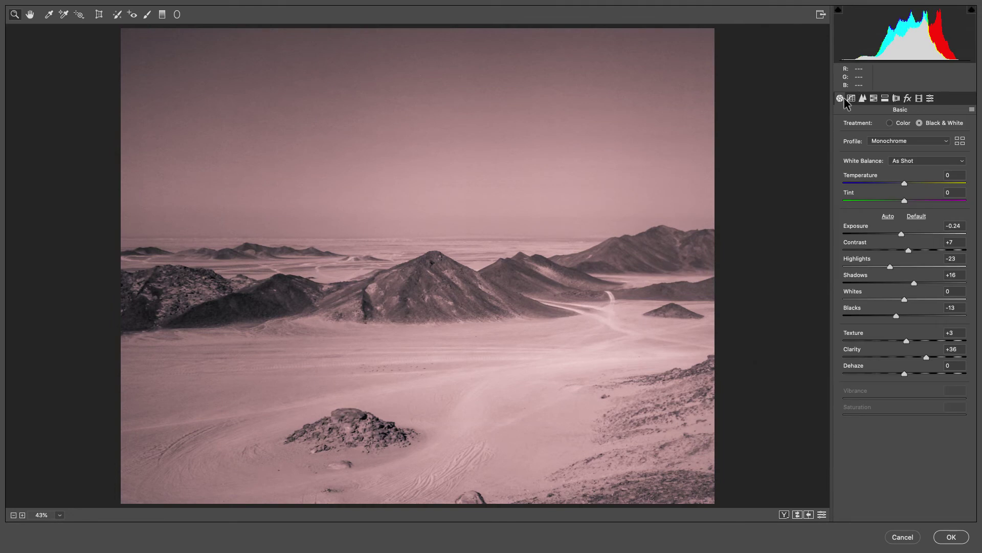
click(852, 99)
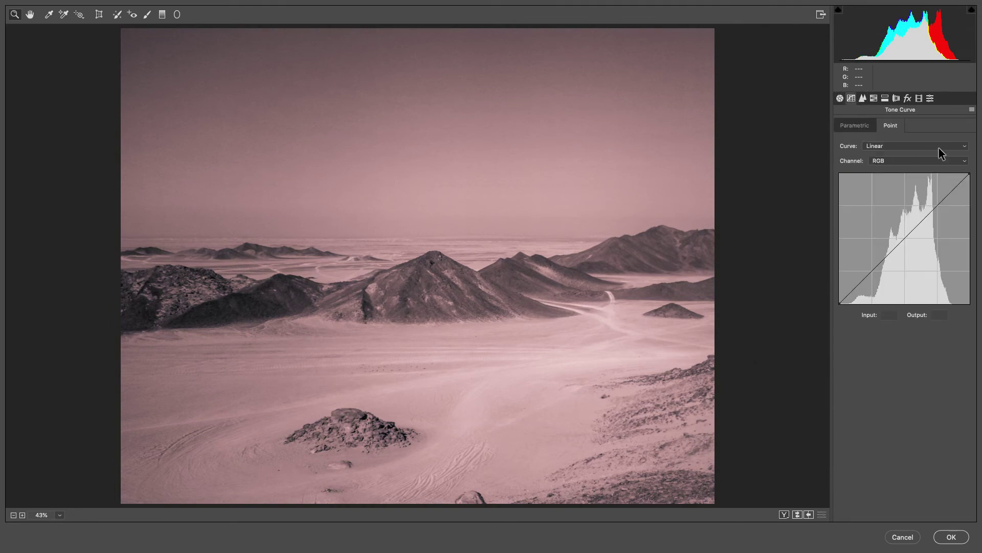
drag(940, 211, 933, 197)
drag(890, 244, 889, 263)
click(933, 202)
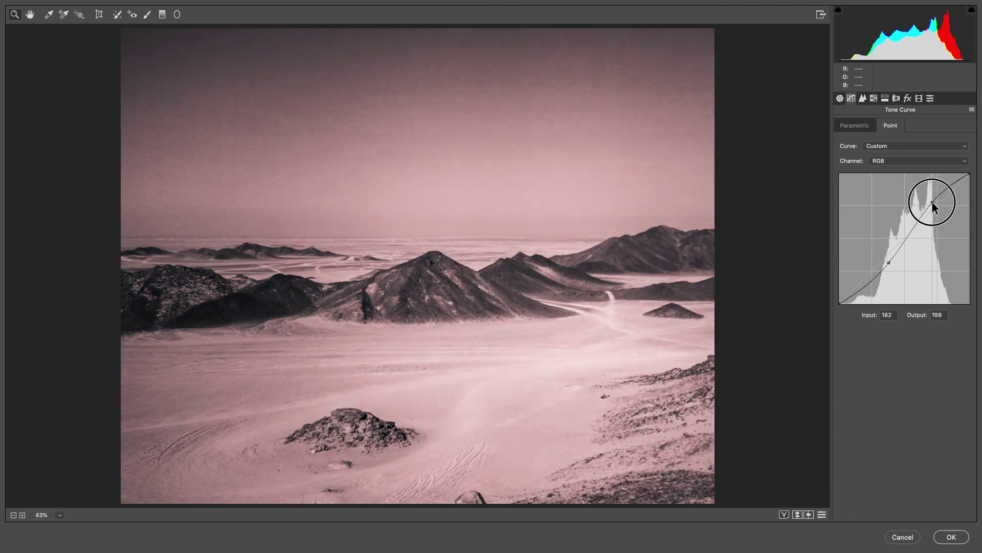
Apply the Strong Contrast preset to the RGB point tone curve
click(882, 146)
click(919, 364)
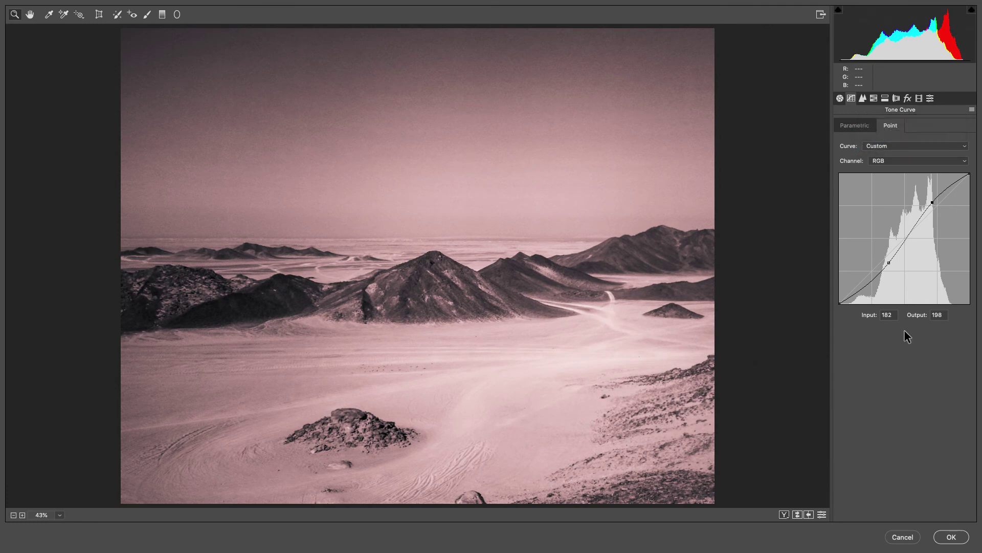
click(882, 146)
click(884, 146)
click(883, 146)
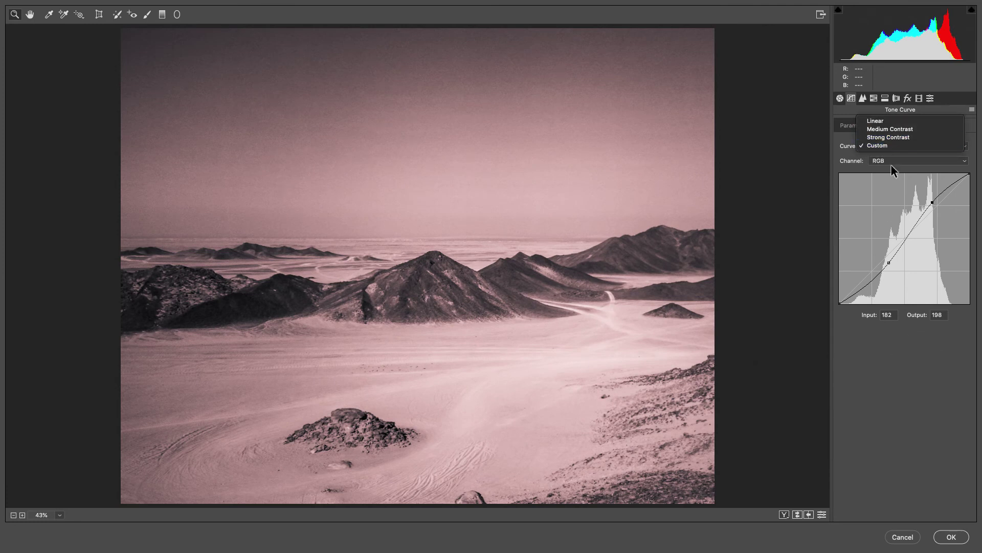
click(888, 137)
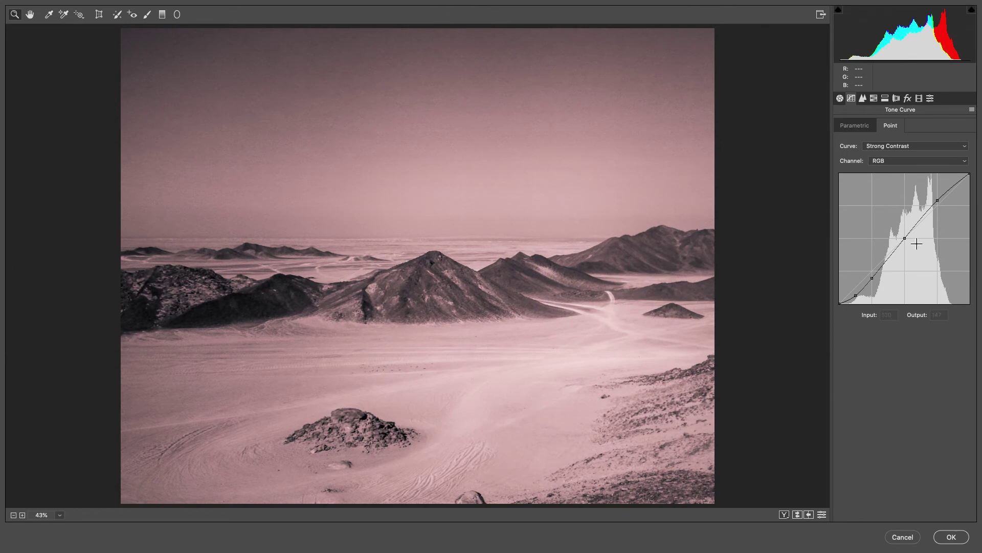
click(884, 147)
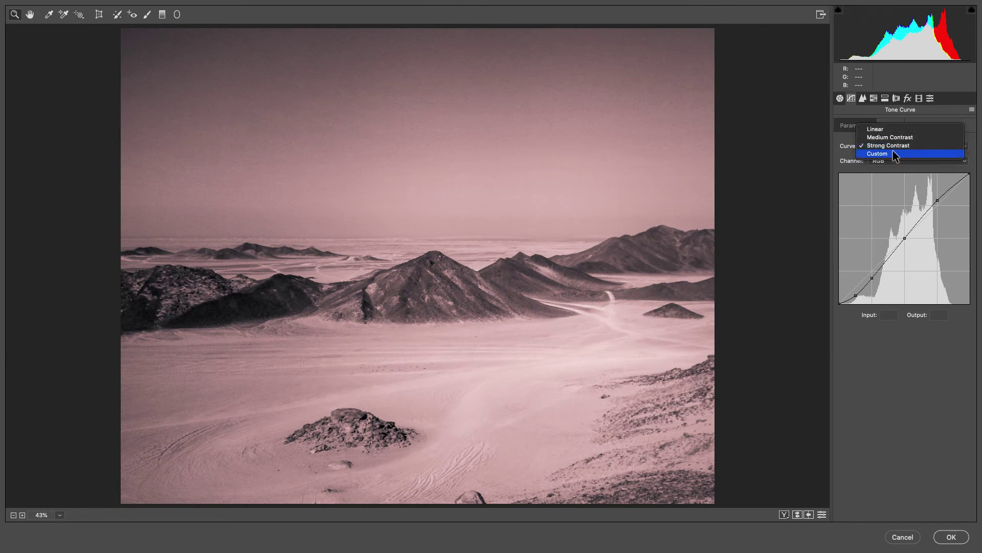
click(898, 146)
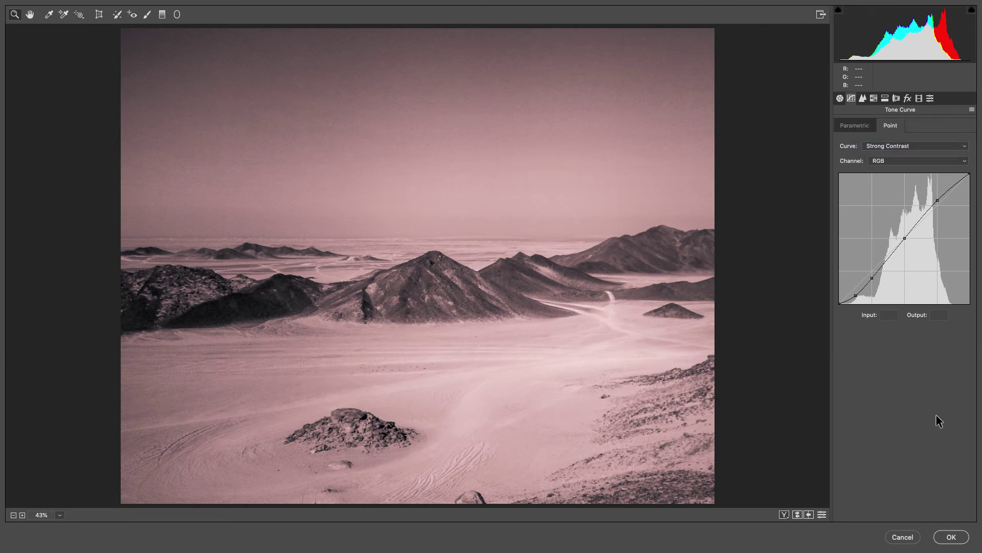
Set the basic adjustments Highlights to +39 and Blacks to -45
click(840, 98)
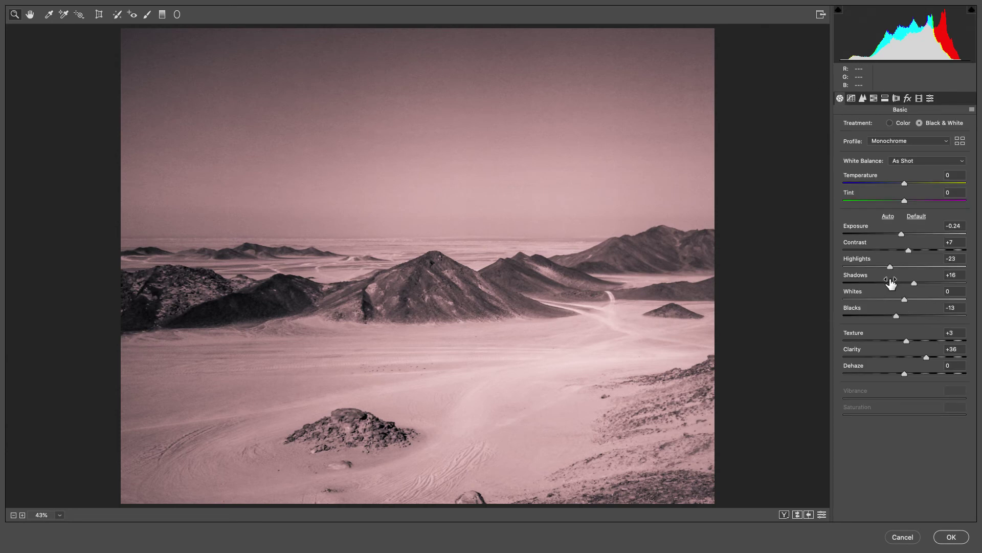
drag(865, 264, 904, 265)
drag(877, 314, 856, 317)
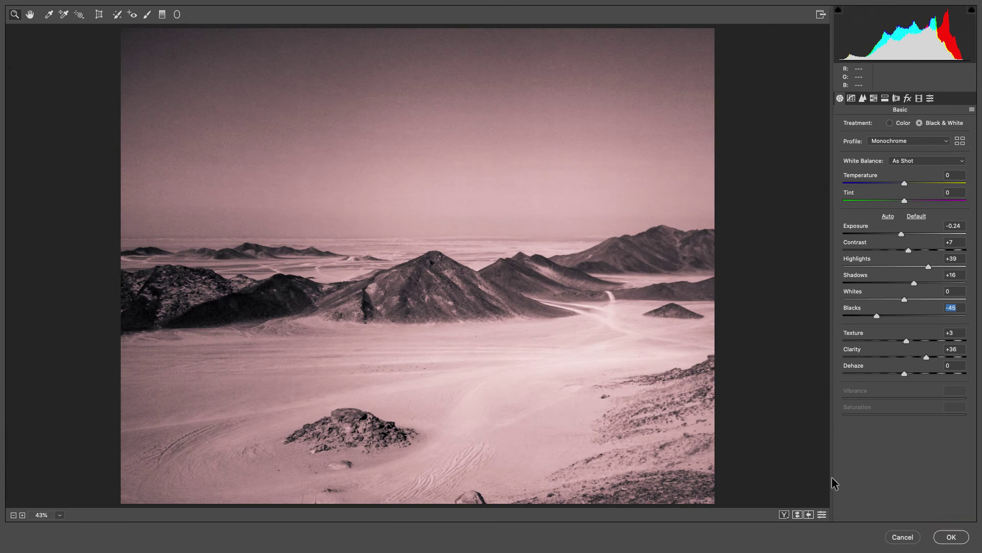
Compare the desert photo before and after the edits, and apply the Camera Raw Filter
key(backslash)
key(backslash)
key(backslash)
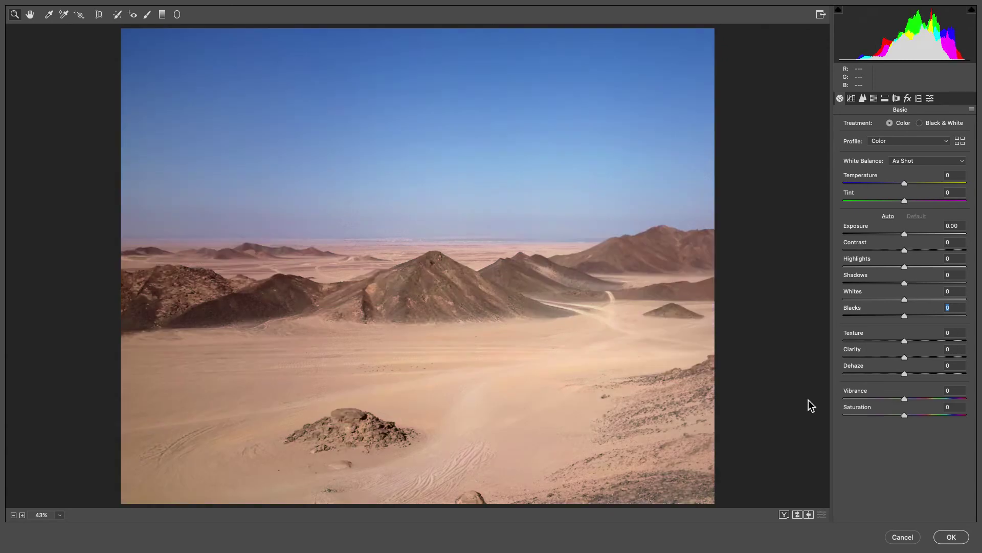
key(backslash)
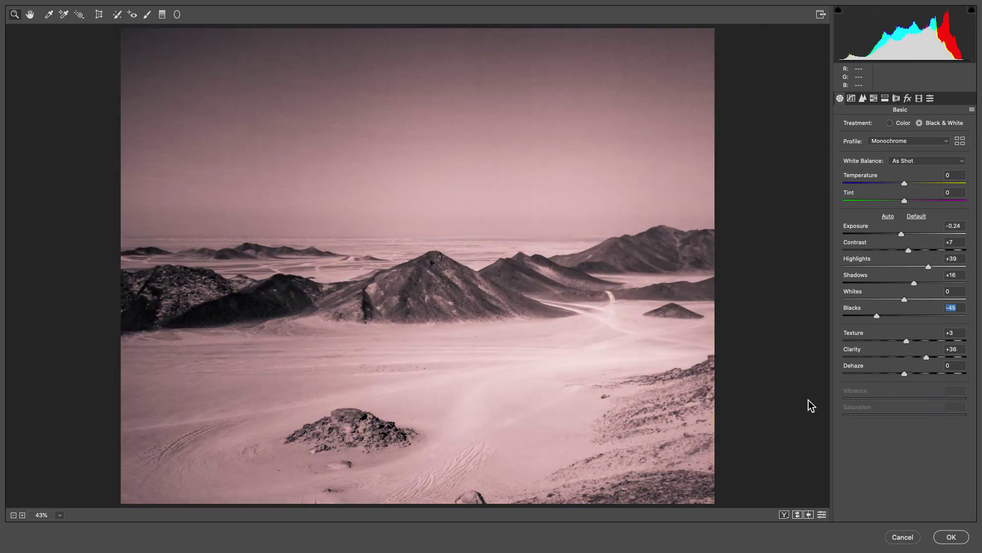
key(backslash)
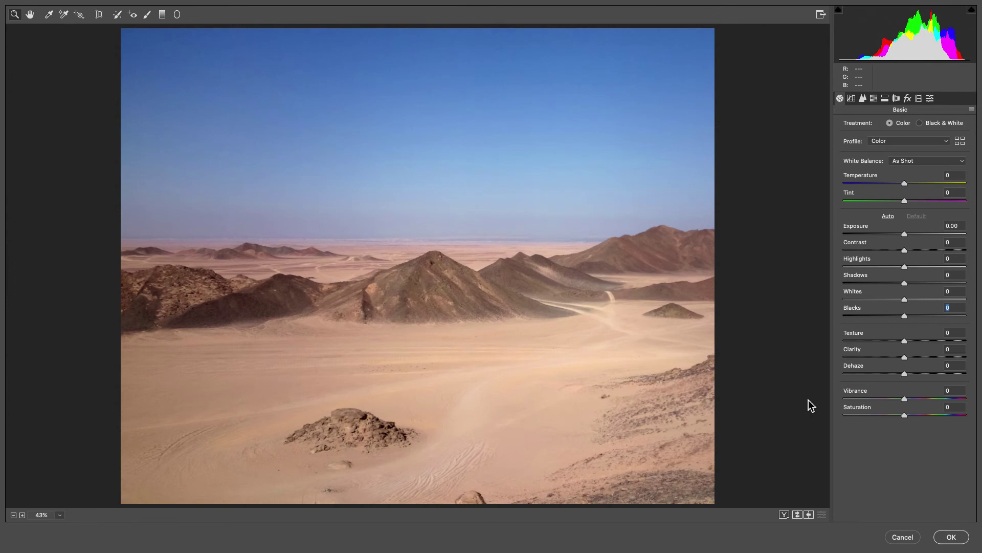
key(backslash)
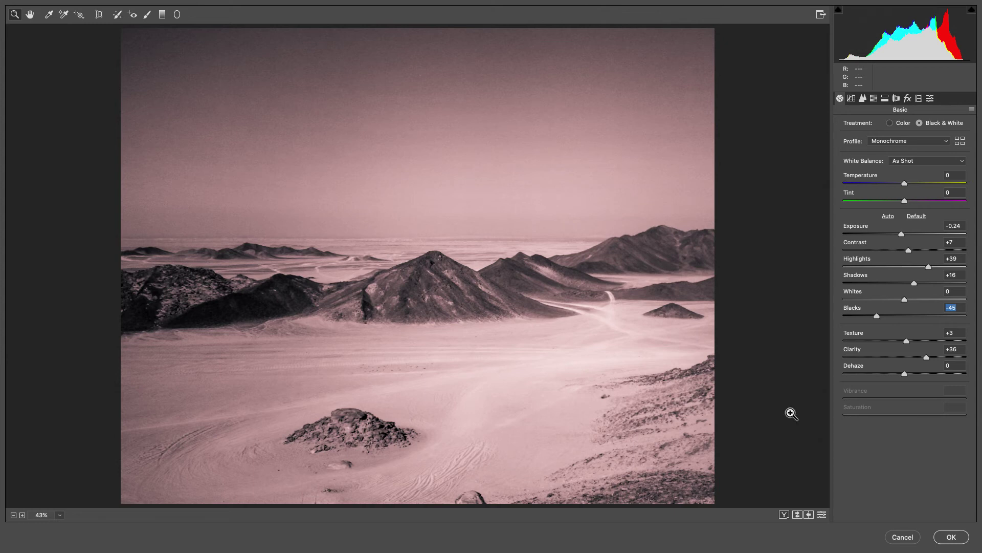
click(955, 540)
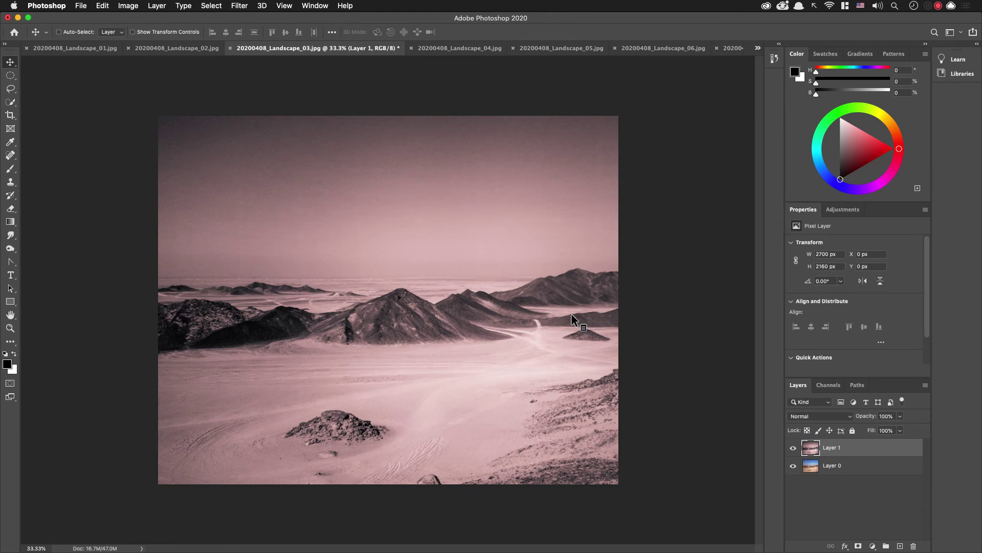
In 20200408_Landscape_04.jpg, apply a custom Lens Correction with Remove Distortion at +2.32, and open the Camera Raw Filter
key(ctrl+Tab)
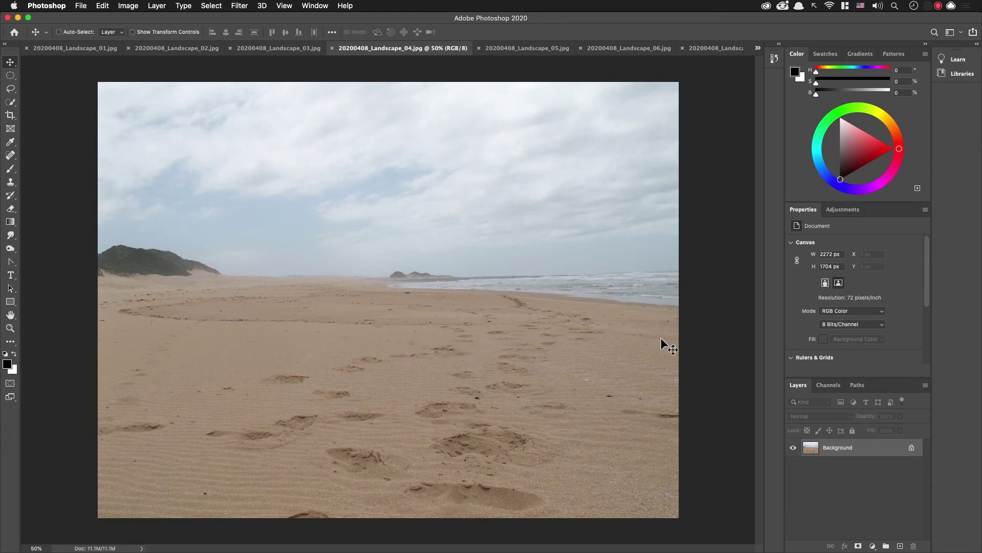
key(super+shift+r)
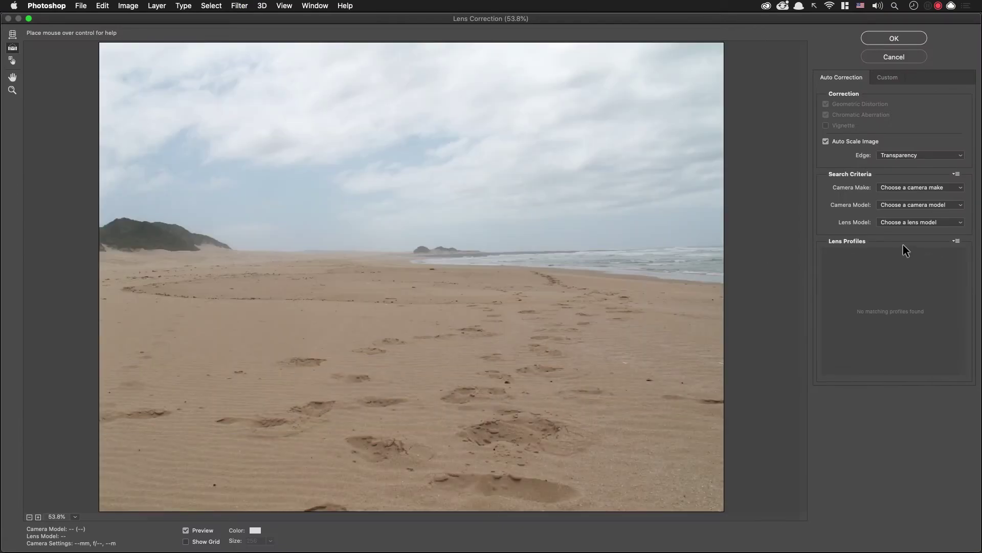
click(887, 78)
drag(877, 121, 885, 121)
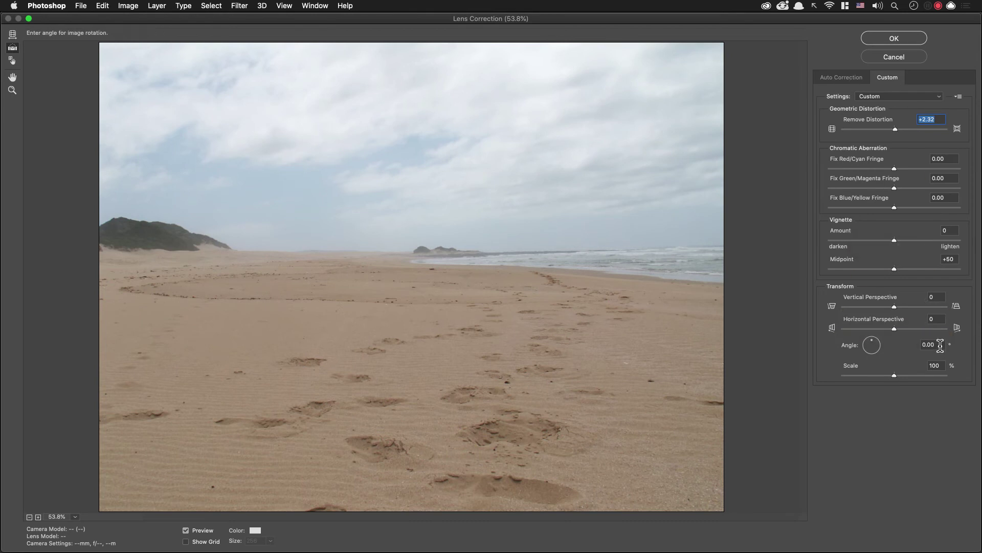
click(896, 37)
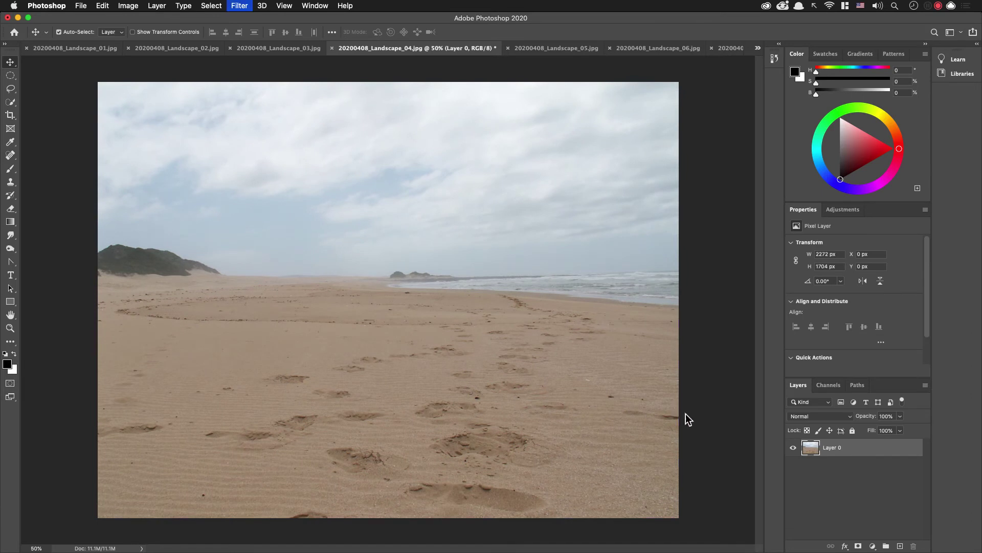
key(super+shift+a)
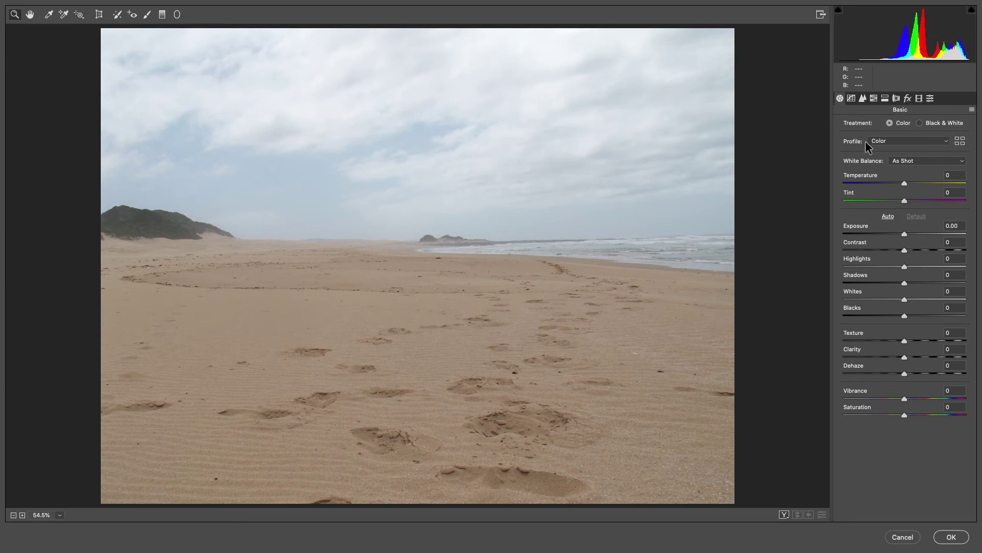
Browse the Camera Raw profiles and apply Modern 06 with an Amount of 154
click(960, 141)
click(847, 368)
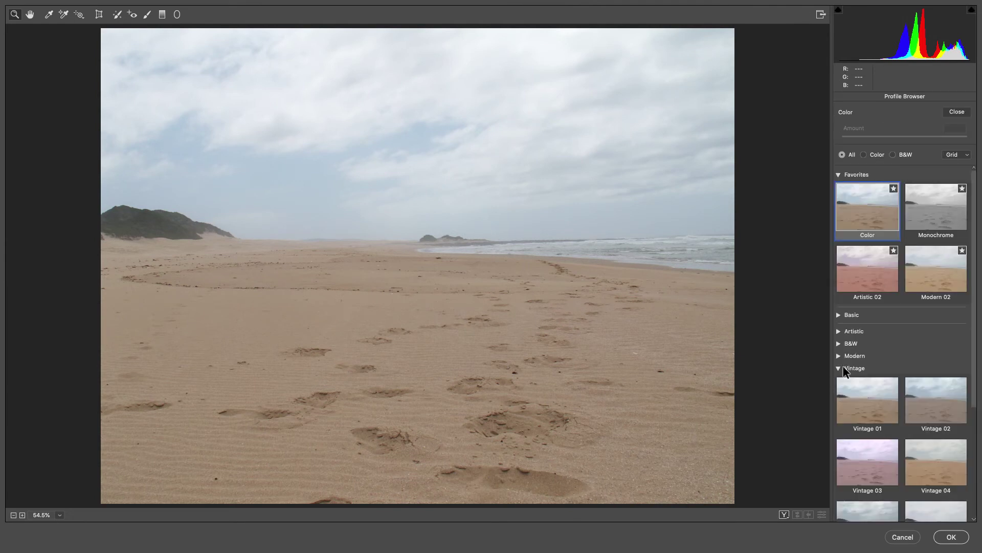
click(843, 356)
click(849, 343)
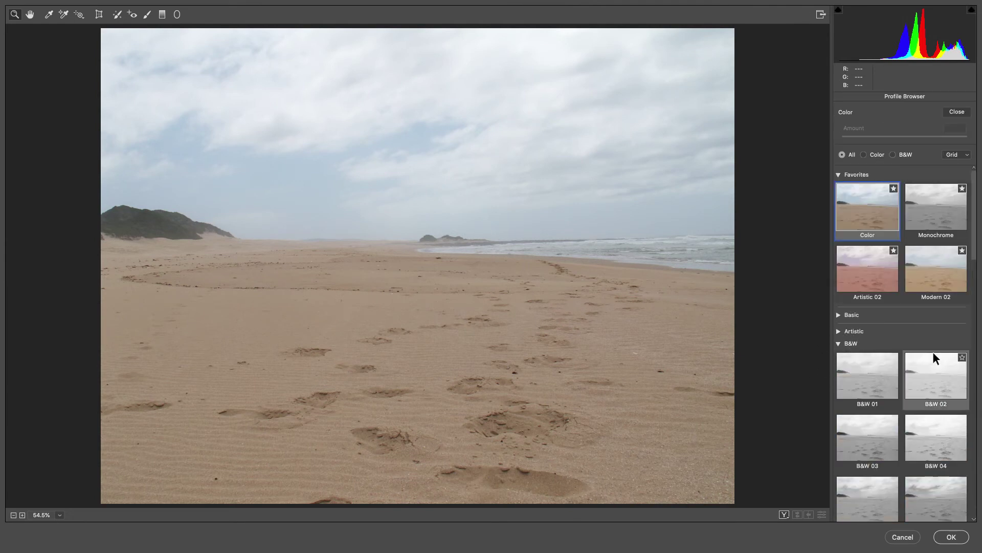
click(843, 343)
click(843, 331)
drag(974, 282, 974, 414)
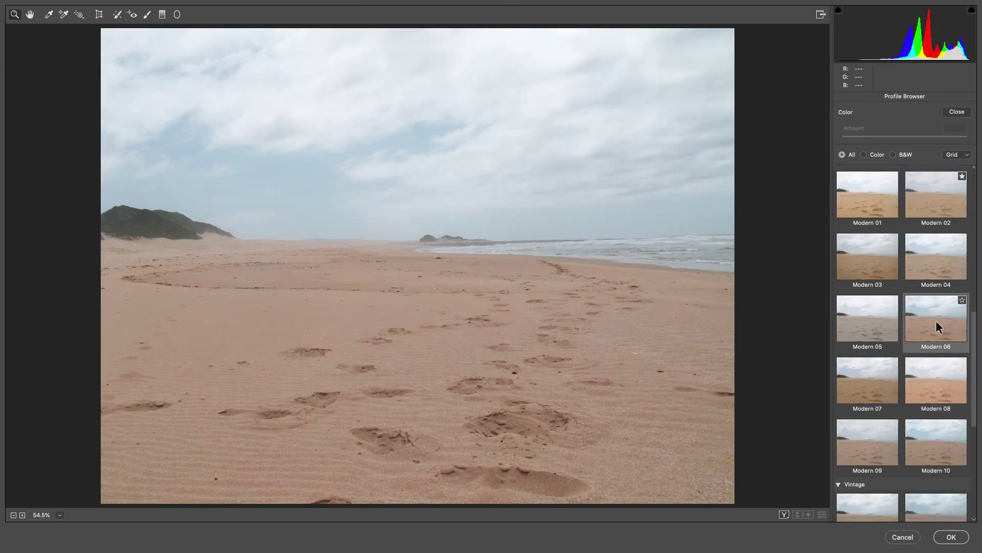
click(928, 313)
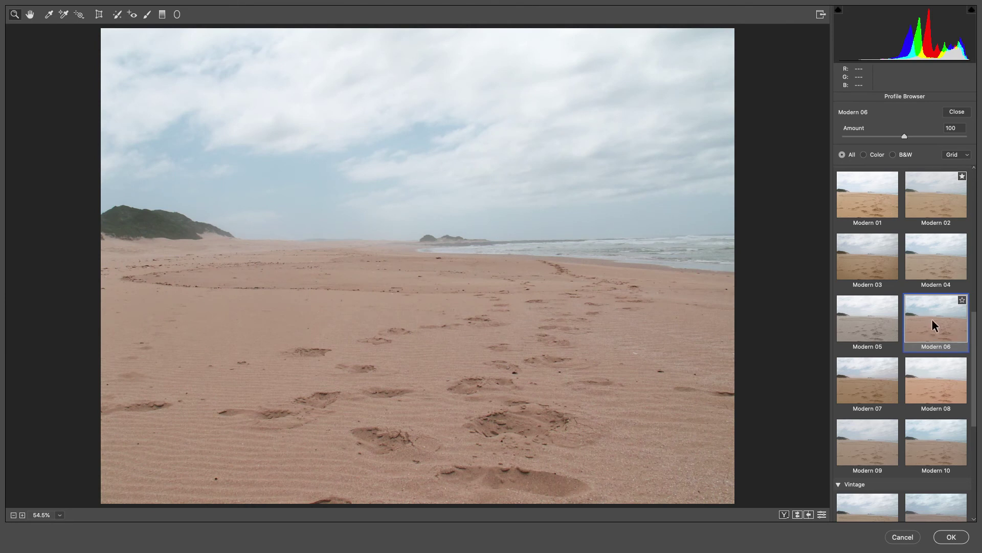
click(872, 132)
drag(871, 134, 899, 133)
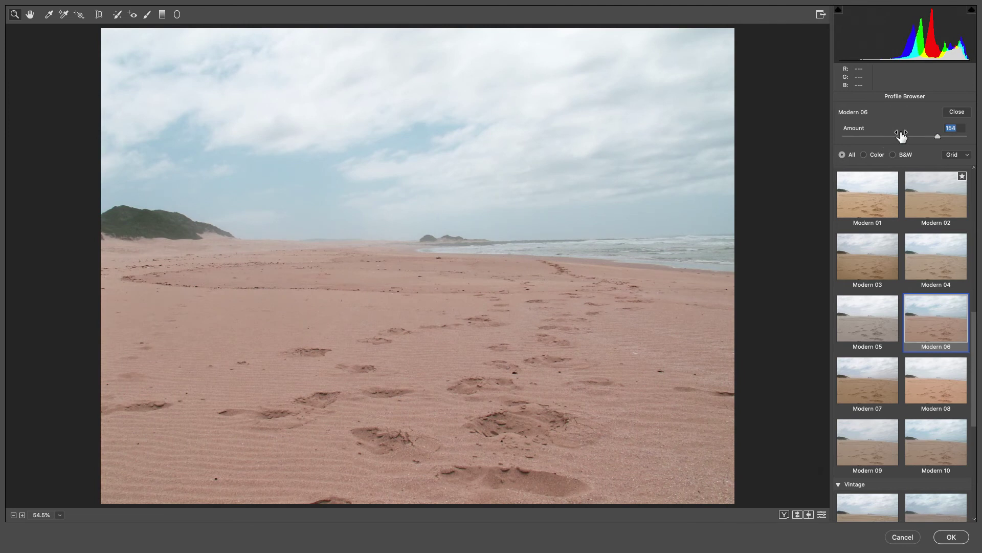
click(957, 112)
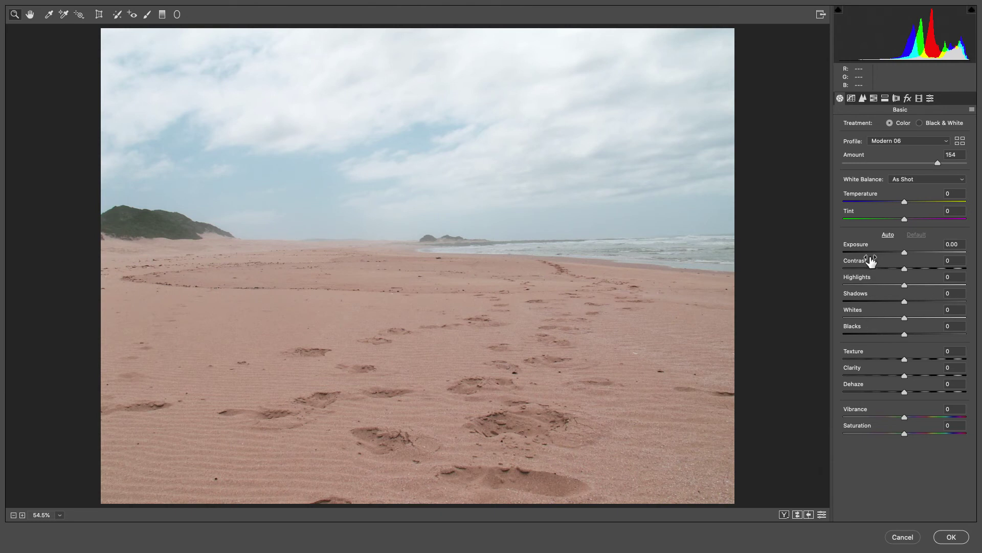
Darken the beach photo with Exposure -0.32, Shadows -4 and Blacks -46, and raise Texture to +73
drag(866, 254, 866, 249)
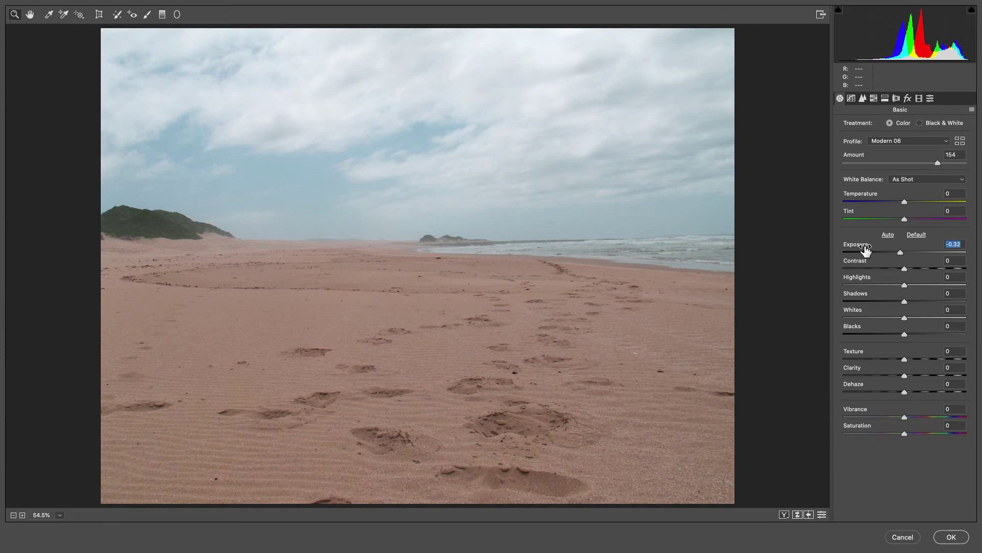
drag(878, 338, 849, 335)
drag(880, 302, 879, 302)
drag(874, 353, 902, 353)
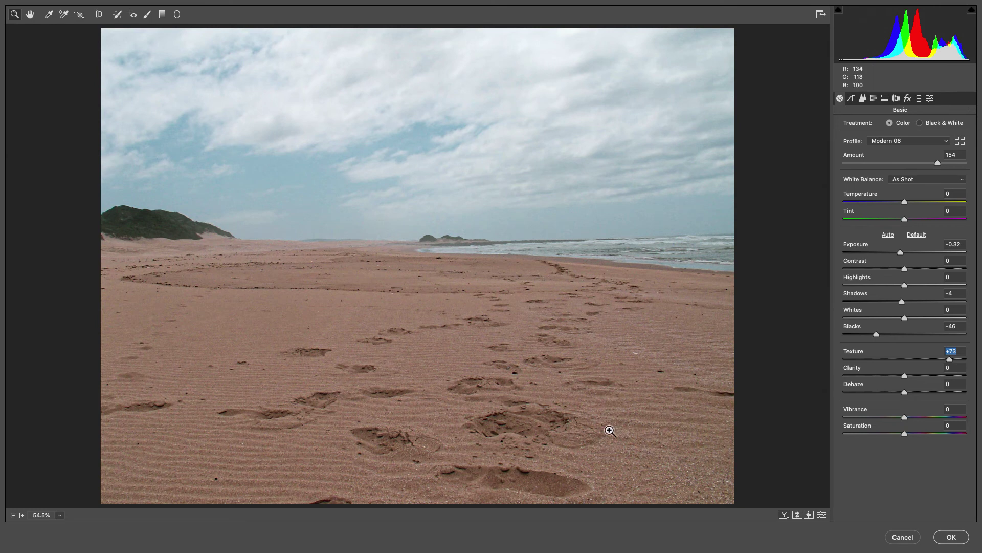
Set Clarity to +33 and, after trying negative and positive haze amounts, Dehaze to +68
drag(853, 368, 887, 388)
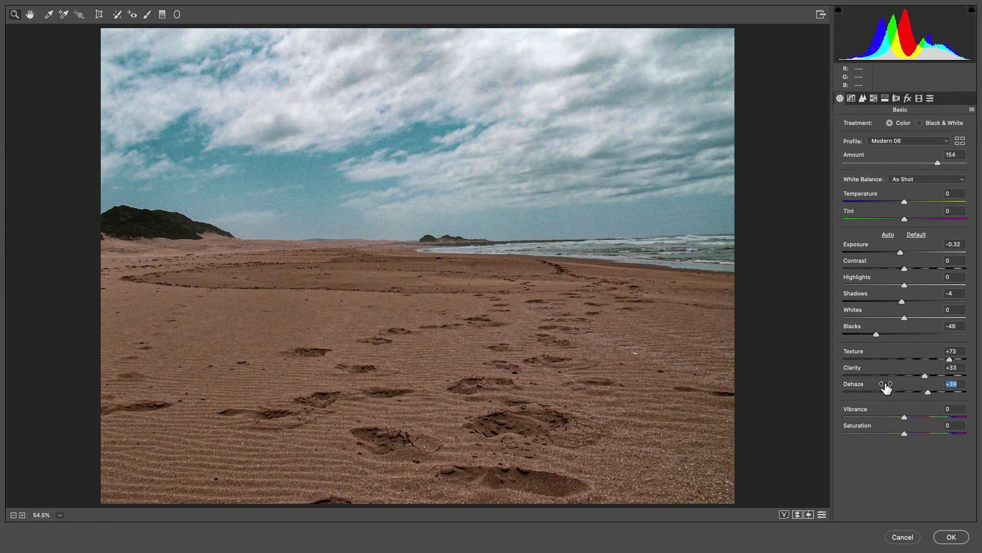
drag(886, 389, 859, 388)
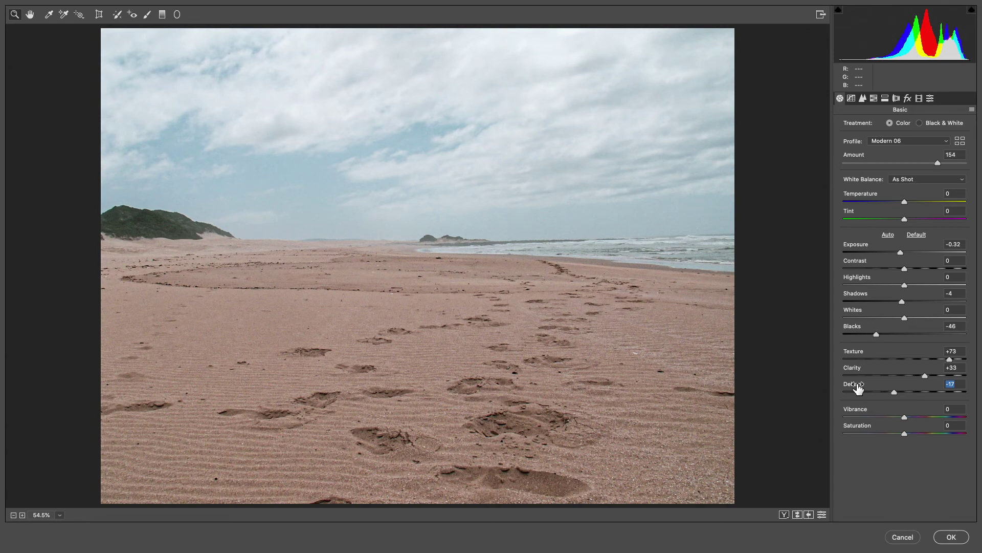
drag(858, 389, 898, 390)
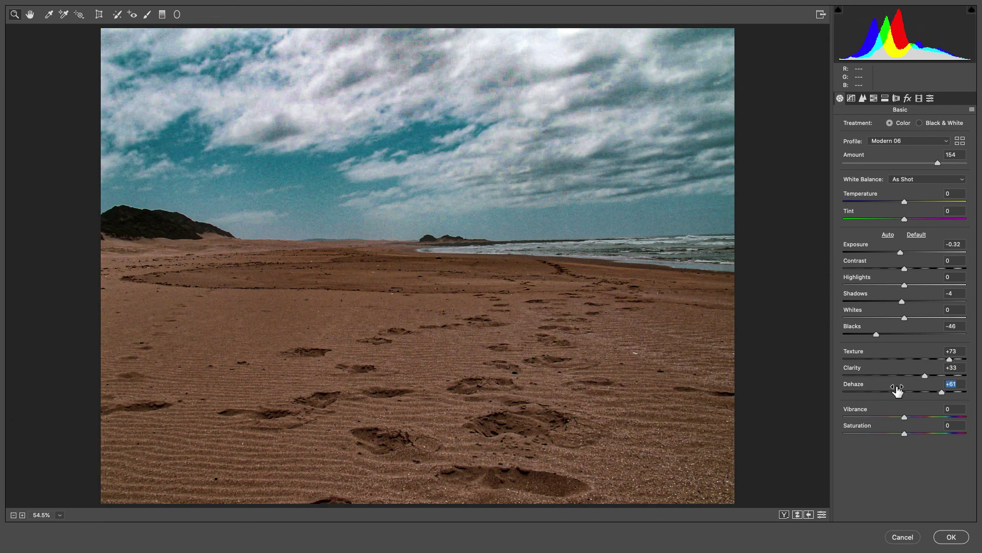
drag(900, 391, 928, 392)
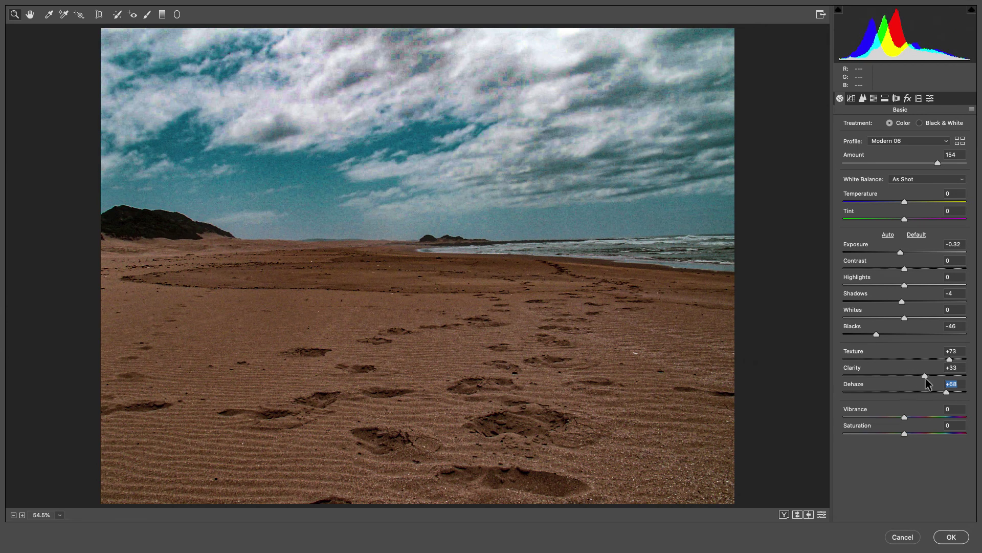
Change the treatment to Black & White and set Contrast to +16, Whites to +72 and Blacks to -82
click(931, 125)
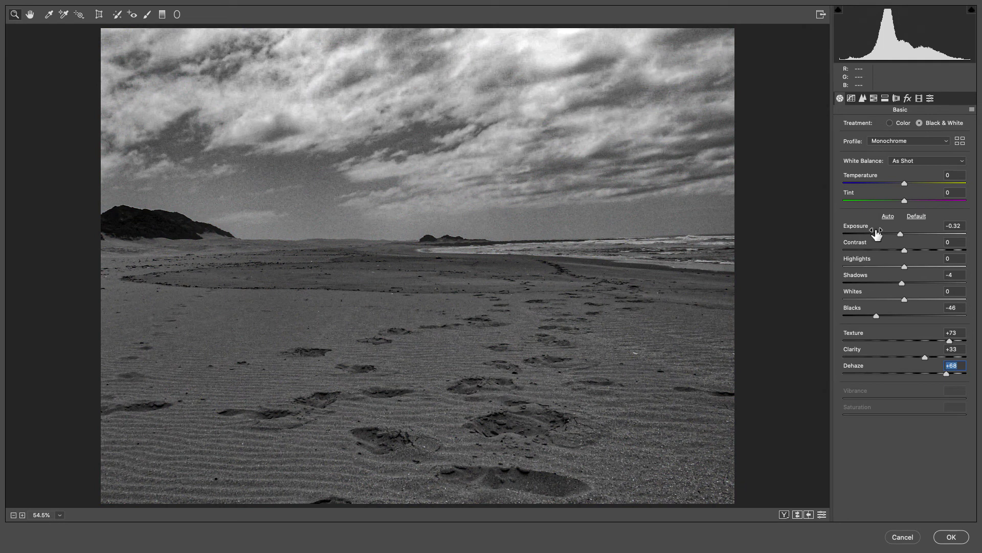
mouse_move(884, 246)
mouse_down()
mouse_move(912, 250)
mouse_move(880, 250)
mouse_move(891, 250)
mouse_up()
mouse_move(873, 296)
mouse_down()
mouse_move(903, 293)
mouse_move(856, 313)
mouse_move(836, 309)
mouse_move(871, 309)
mouse_up()
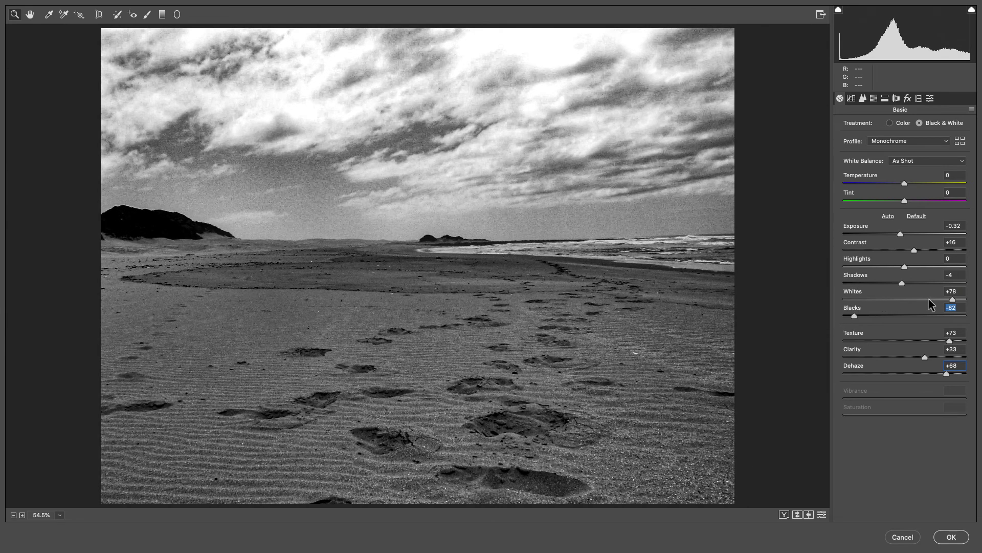
drag(952, 299, 948, 299)
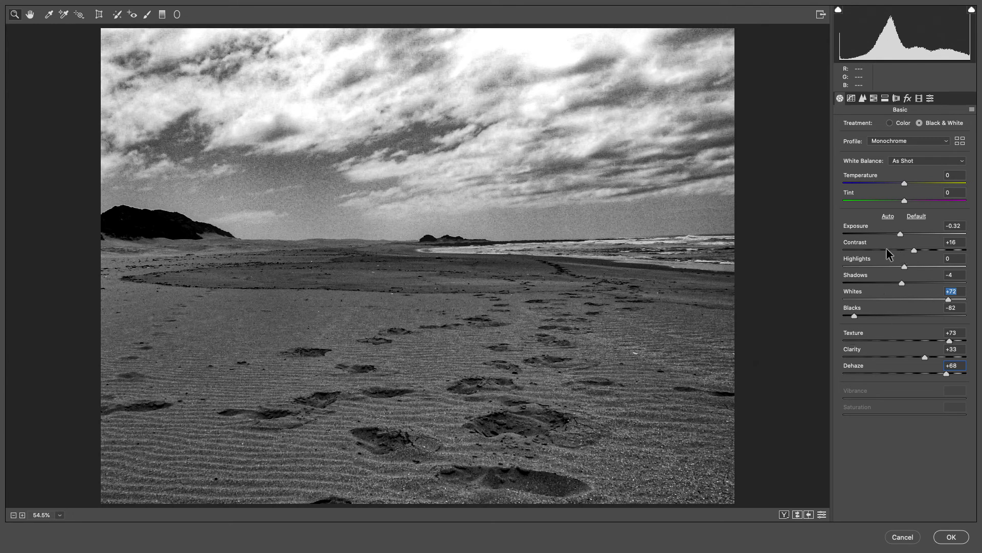
Set Highlights to +2 and Shadows to -31, and ease Texture to +68 and Clarity to +31
drag(905, 266, 876, 281)
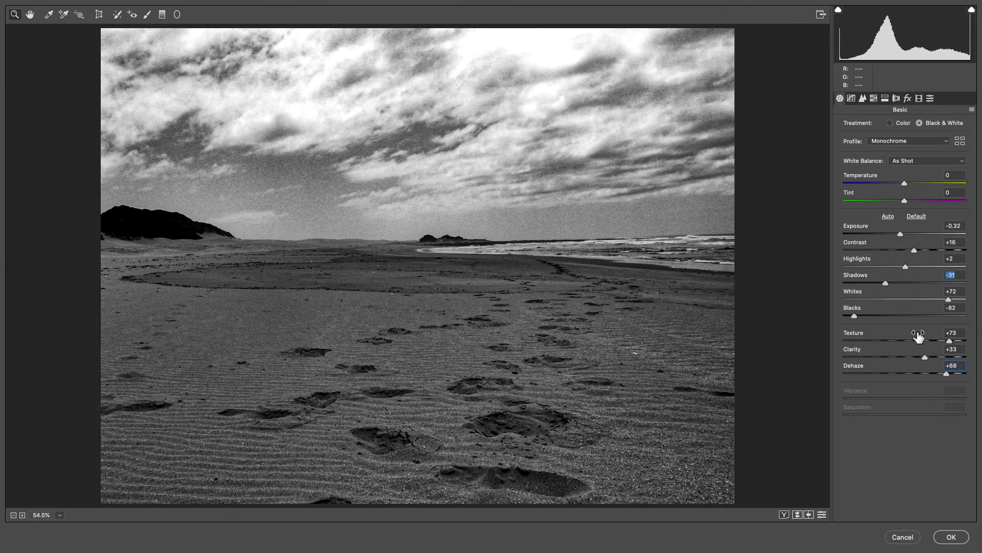
drag(872, 338, 887, 350)
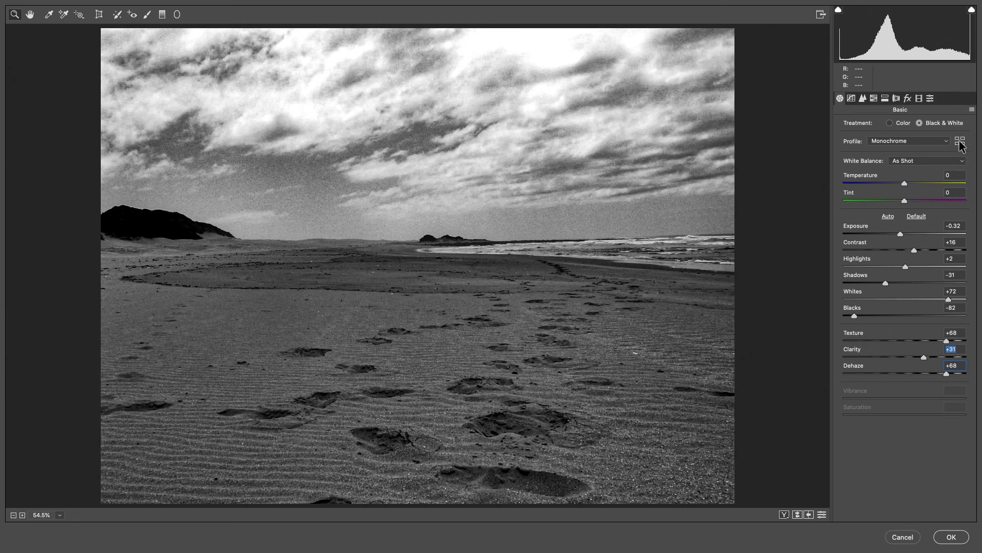
Choose the B&W 01 profile for the beach photo and apply the Camera Raw Filter
click(960, 146)
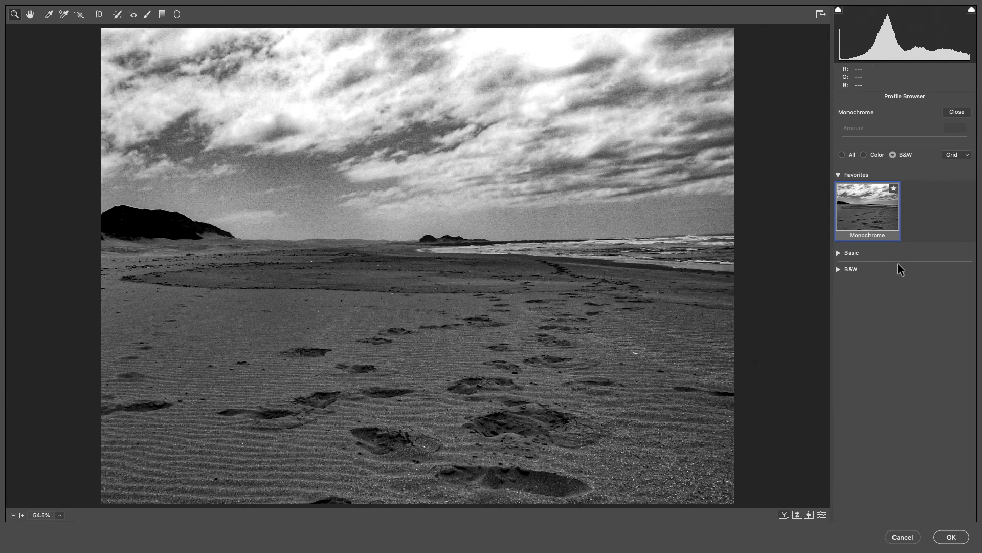
click(848, 269)
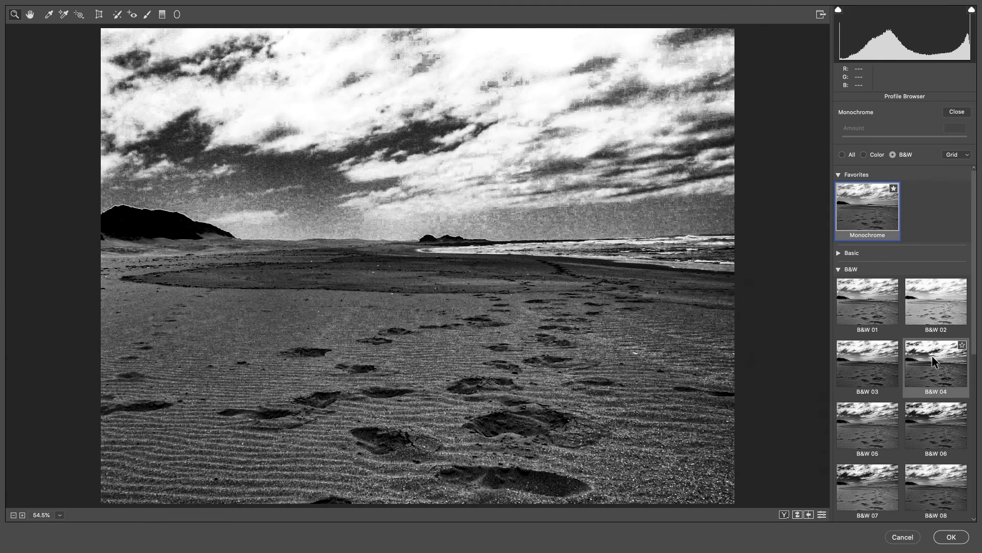
scroll(890, 287, down, 1)
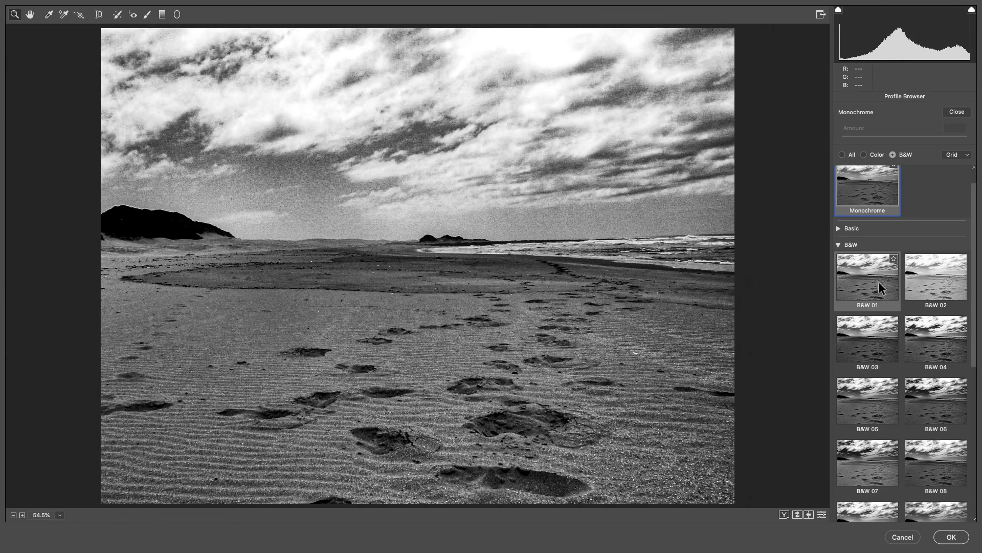
click(880, 283)
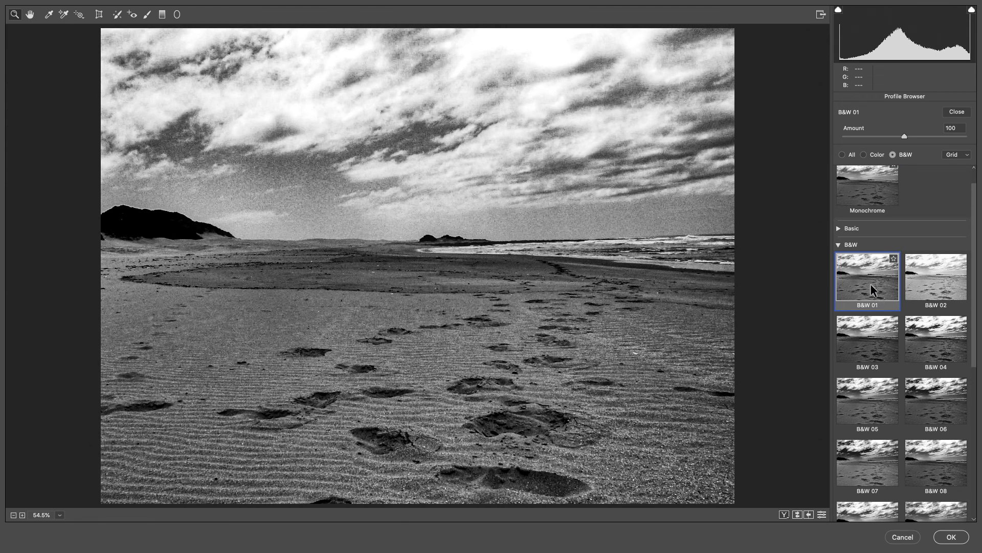
click(949, 536)
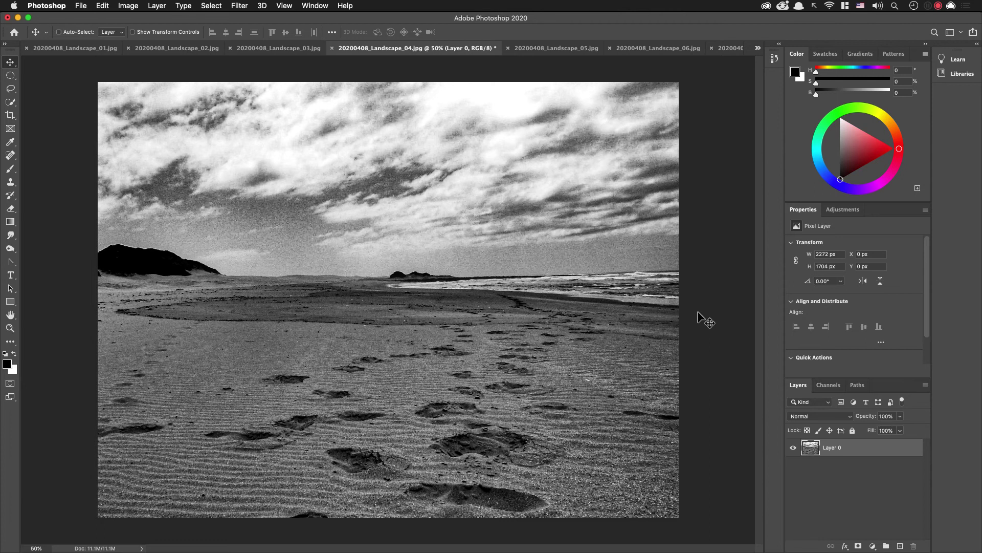
Start a second Camera Raw Filter pass with Highlights -16, Dehaze +100, Clarity +2 and Texture +1, after trying stronger Clarity and Texture
key(super+shift+a)
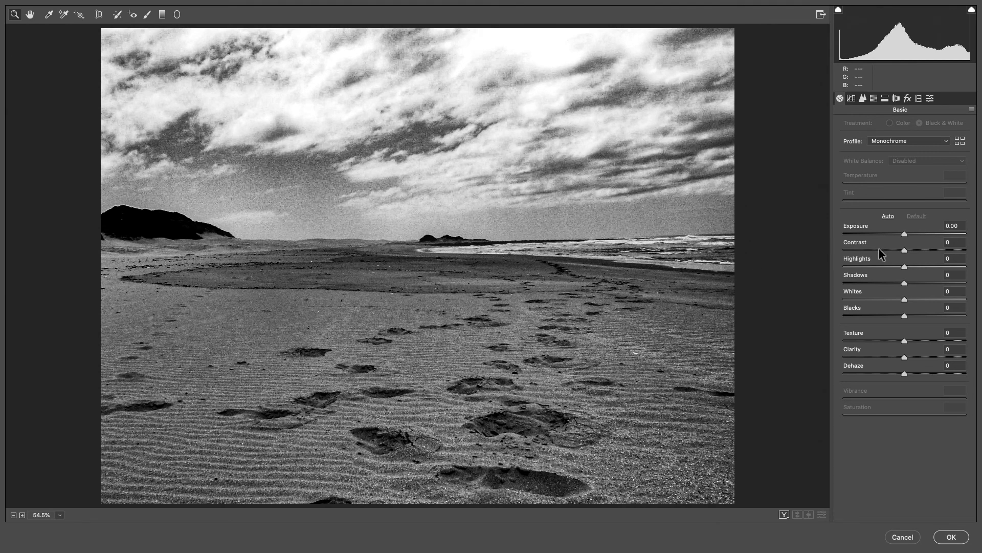
drag(873, 262, 862, 265)
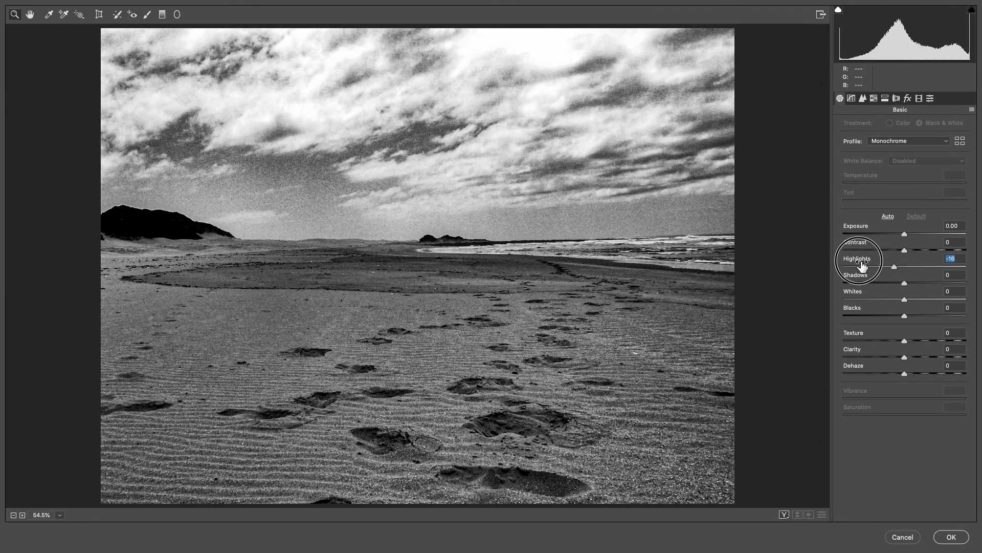
drag(869, 366, 932, 368)
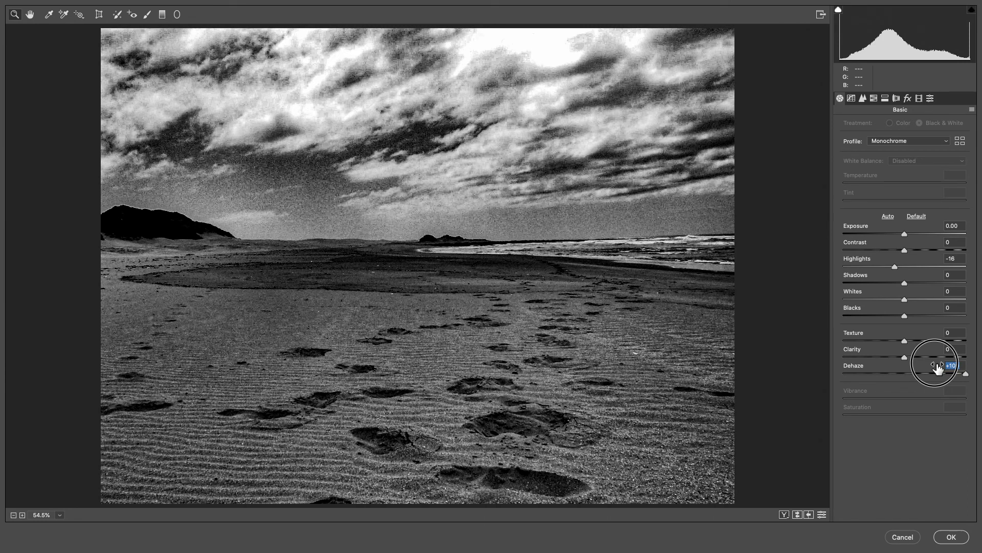
drag(872, 358, 898, 341)
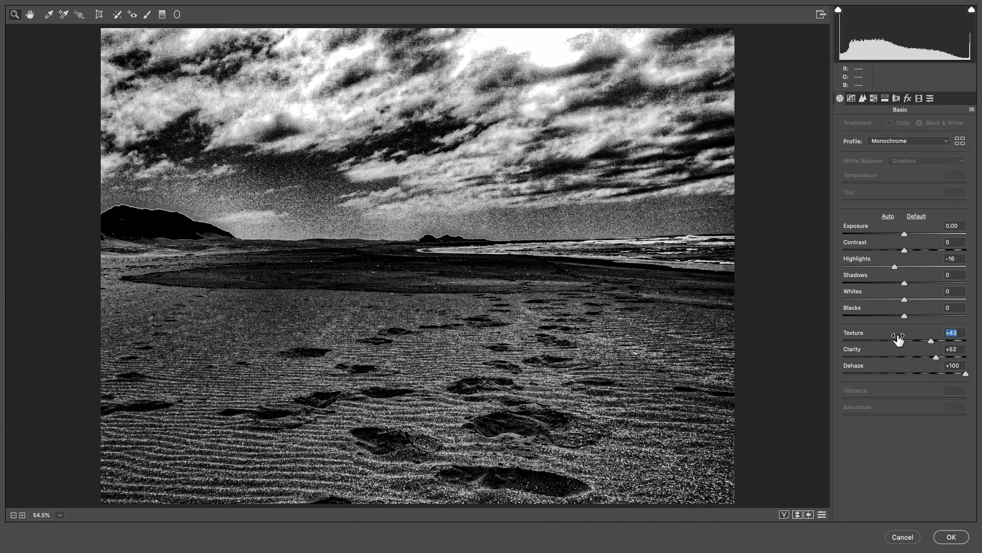
mouse_move(898, 337)
mouse_down()
mouse_move(883, 335)
mouse_move(888, 355)
mouse_move(884, 342)
mouse_up()
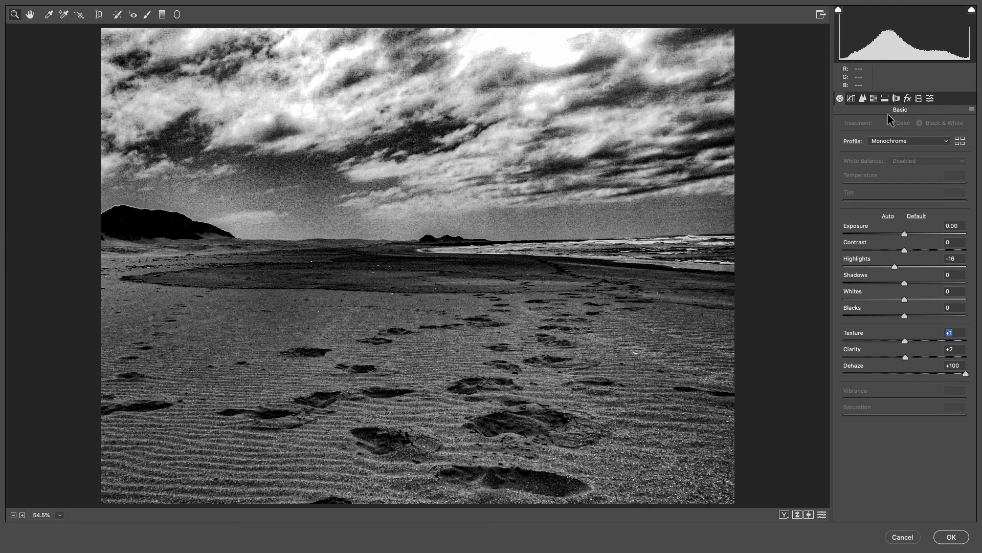
Darken the beach photo's edges with a Post Crop Vignetting Amount of -31 and apply the filter
click(885, 97)
click(897, 98)
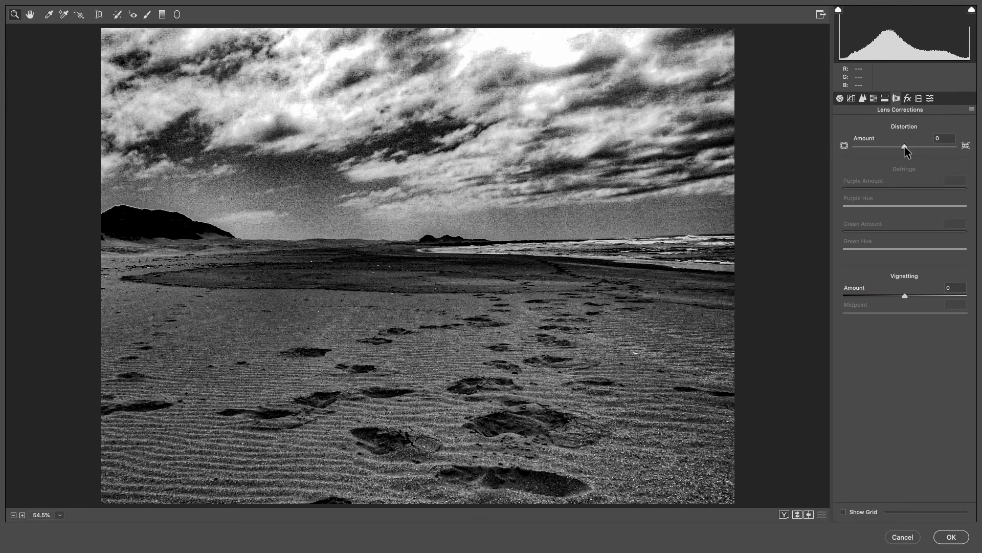
click(889, 292)
mouse_move(889, 293)
mouse_down()
mouse_move(854, 292)
mouse_move(926, 293)
mouse_move(868, 296)
mouse_move(905, 296)
mouse_move(884, 294)
mouse_up()
click(907, 97)
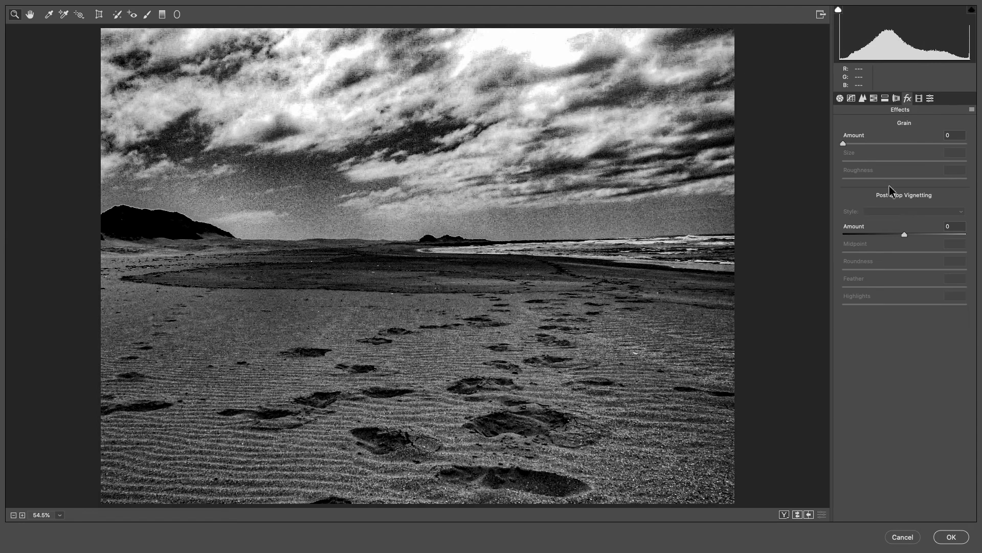
mouse_move(887, 237)
mouse_down()
mouse_move(866, 231)
mouse_move(870, 240)
mouse_up()
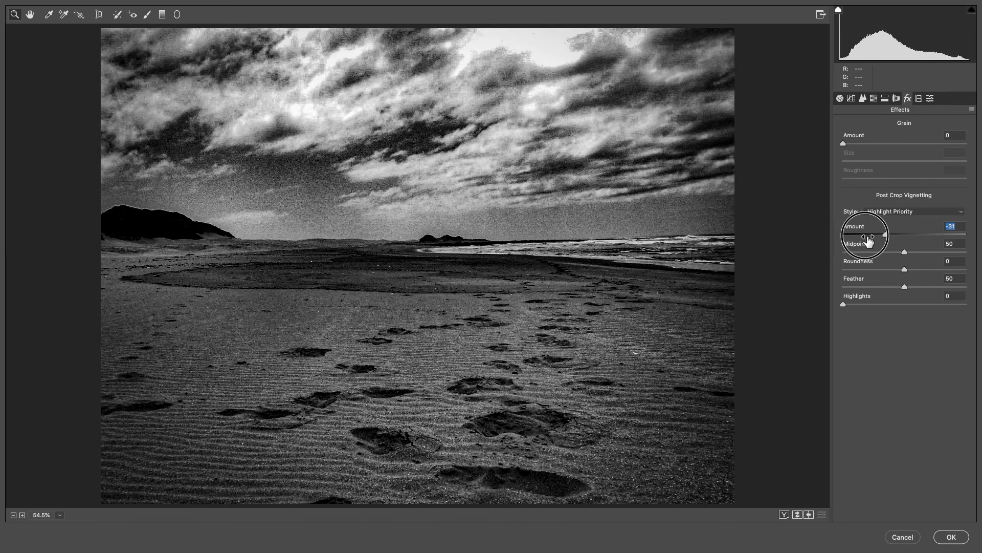
click(951, 537)
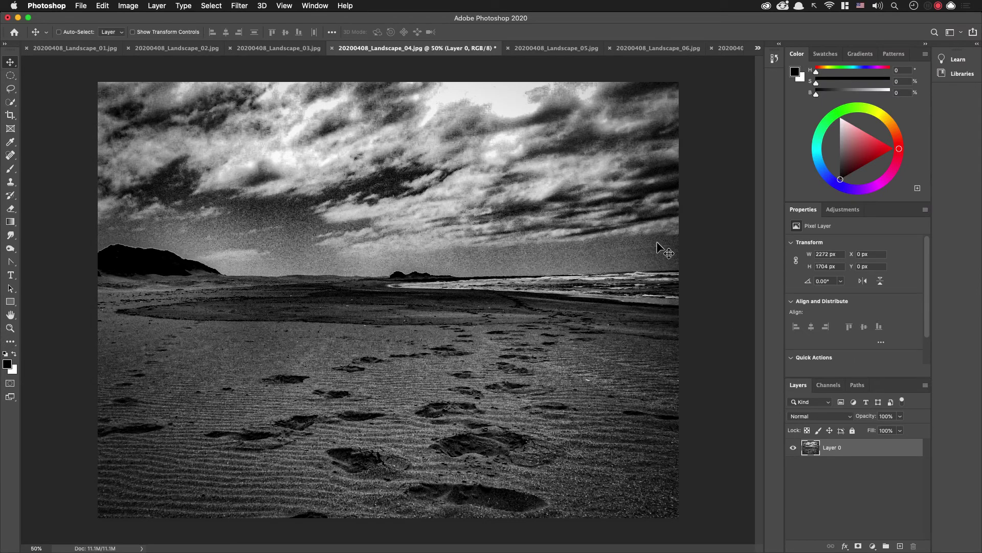
Compare the edited beach photo with its saved original by reverting the file and undoing the revert
key(F12)
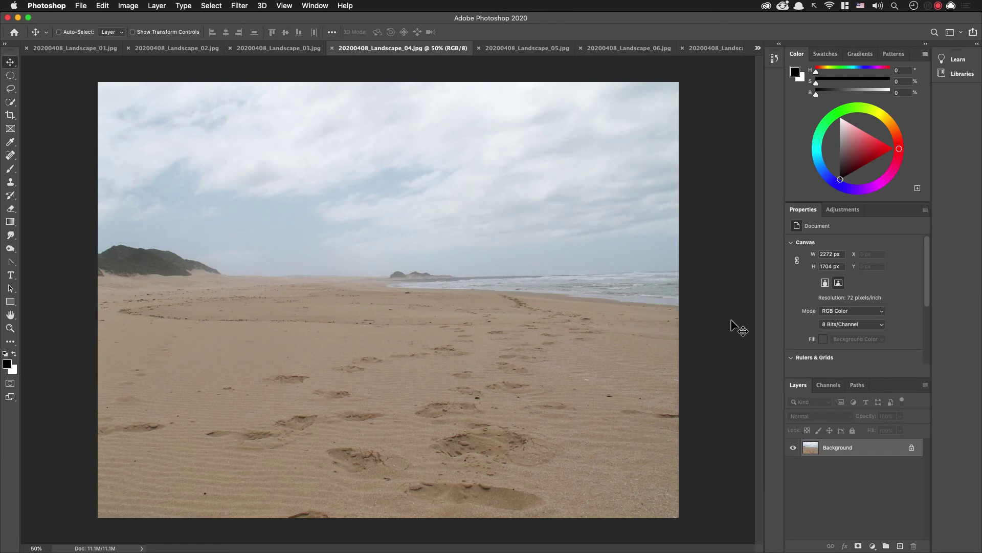
key(super+z)
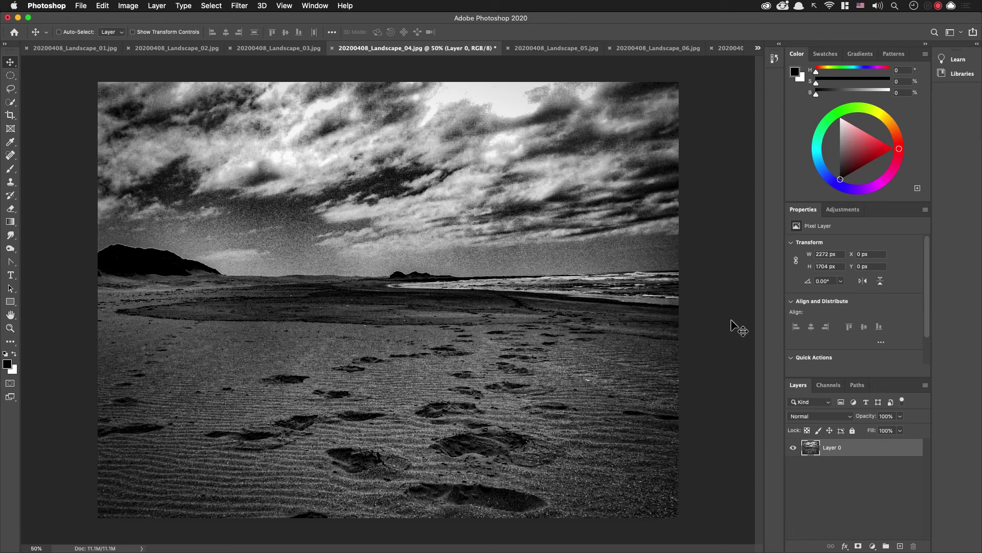
Switch to 20200408_Landscape_05.jpg and apply automatic tone settings in the Camera Raw Filter
key(ctrl+Tab)
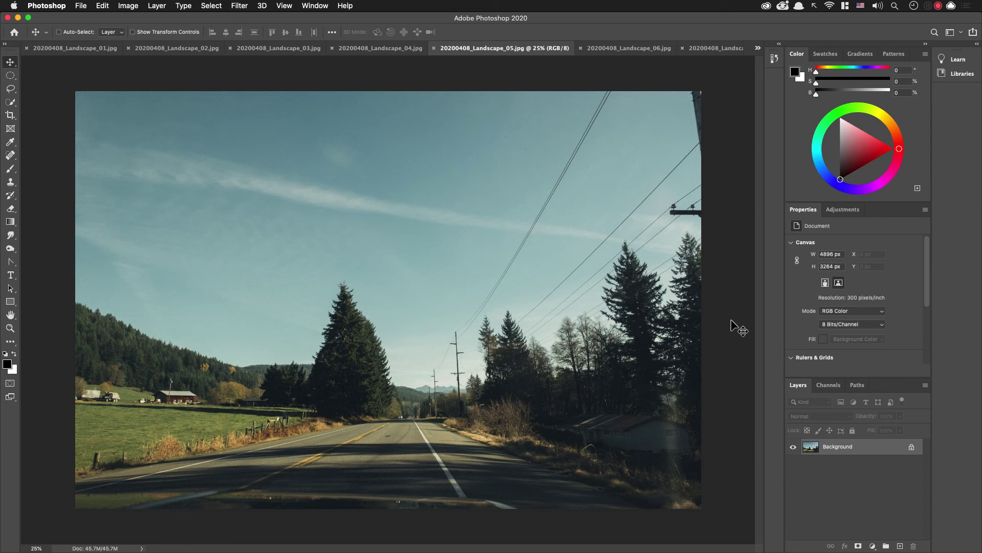
key(super)
key(super+shift+a)
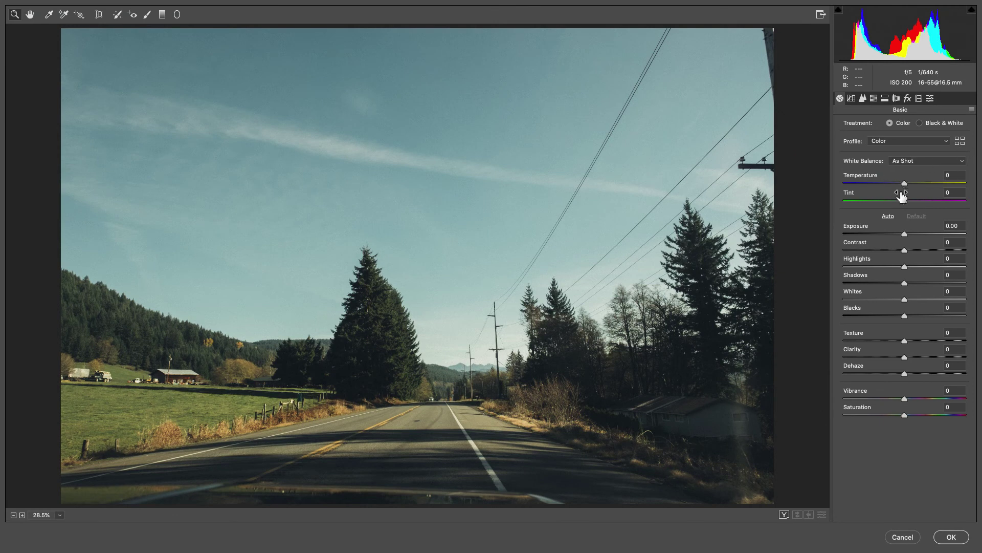
click(891, 216)
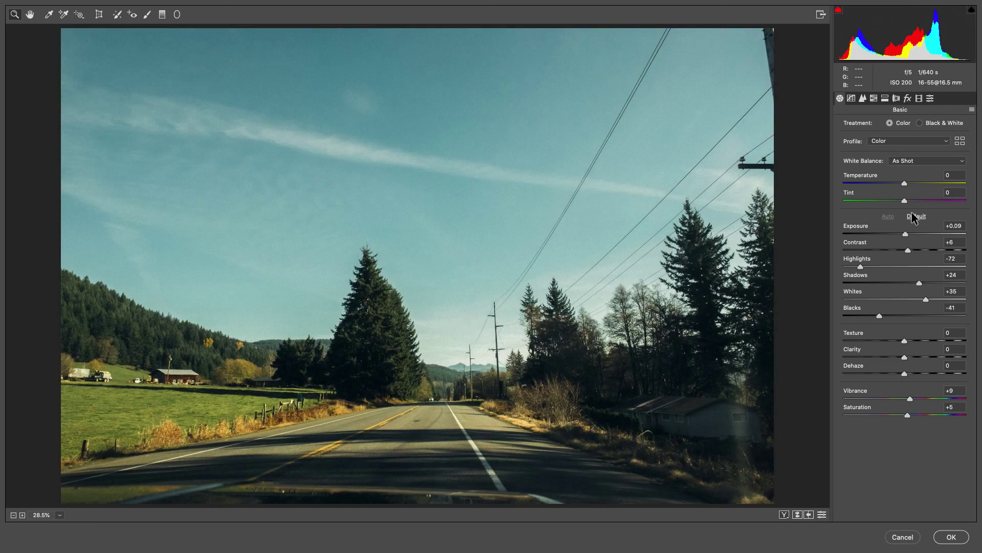
Browse the Vintage profiles and apply Vintage 04 to the road photo with an Amount of 154
click(960, 141)
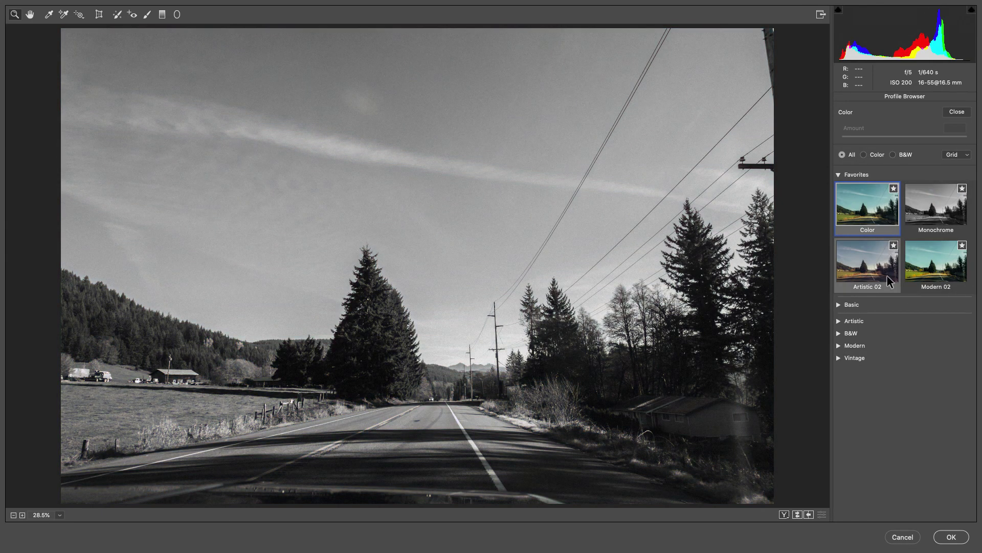
click(839, 358)
scroll(913, 355, down, 2)
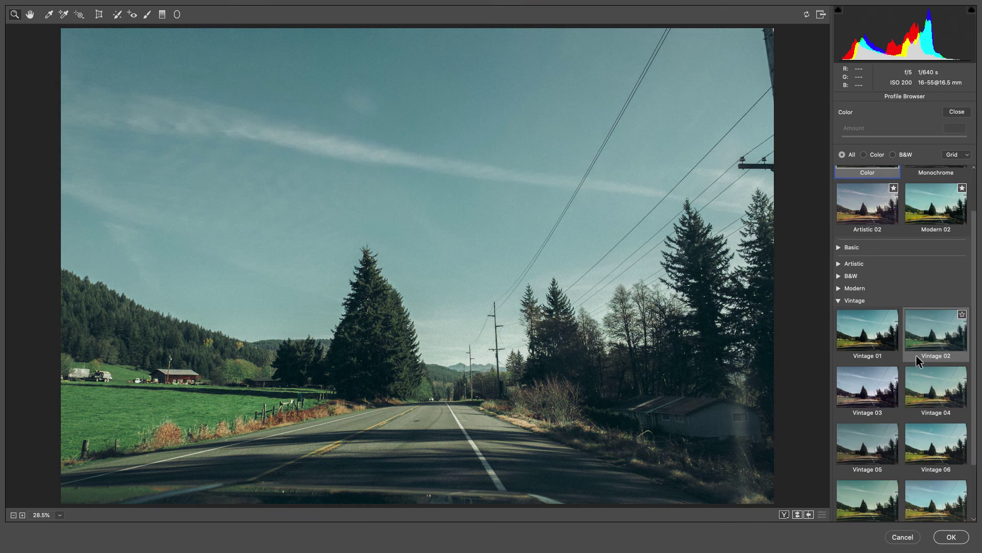
scroll(914, 356, down, 2)
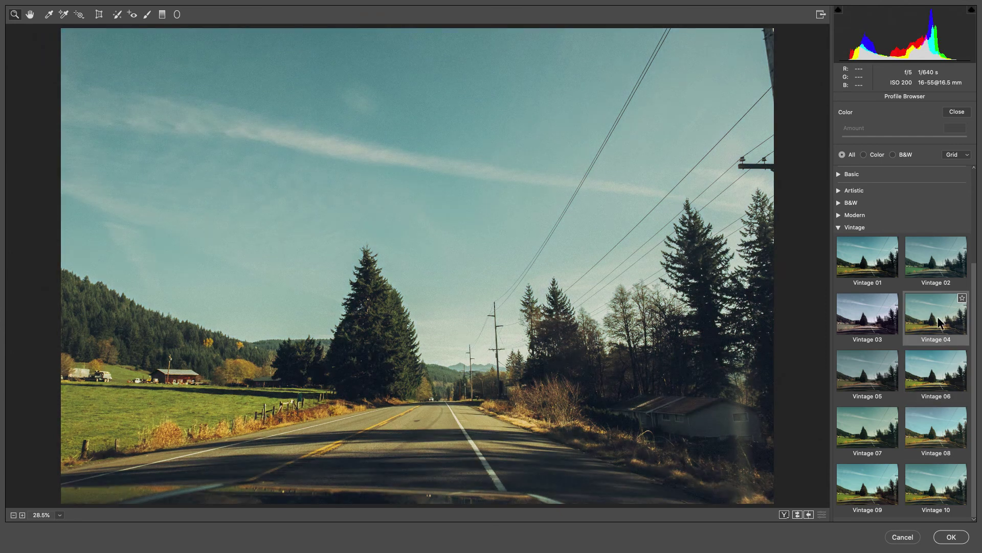
click(938, 323)
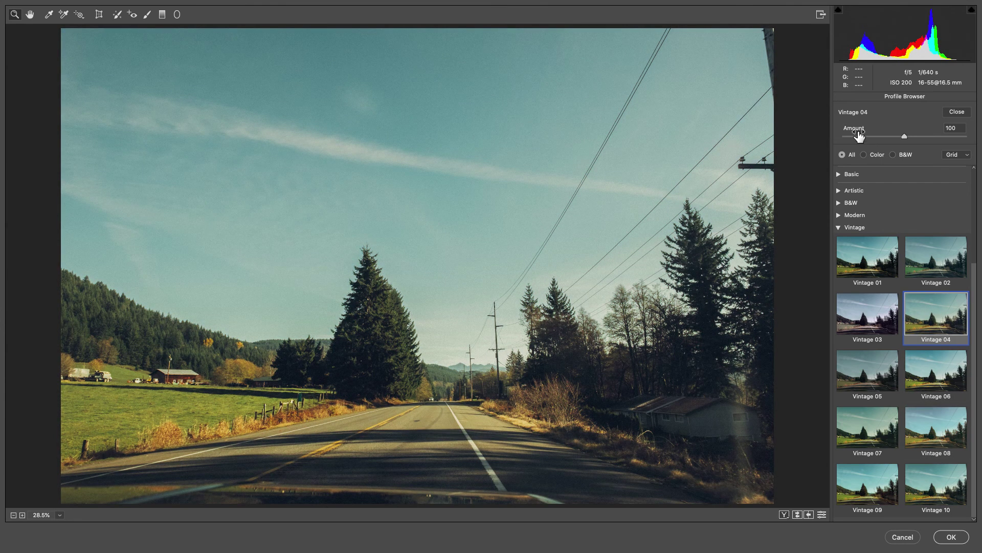
drag(859, 135, 884, 135)
click(957, 112)
Set Clarity to +91, Dehaze to +14, Texture to +31 and Exposure to -0.45, and apply the filter to the road photo
drag(862, 376, 909, 374)
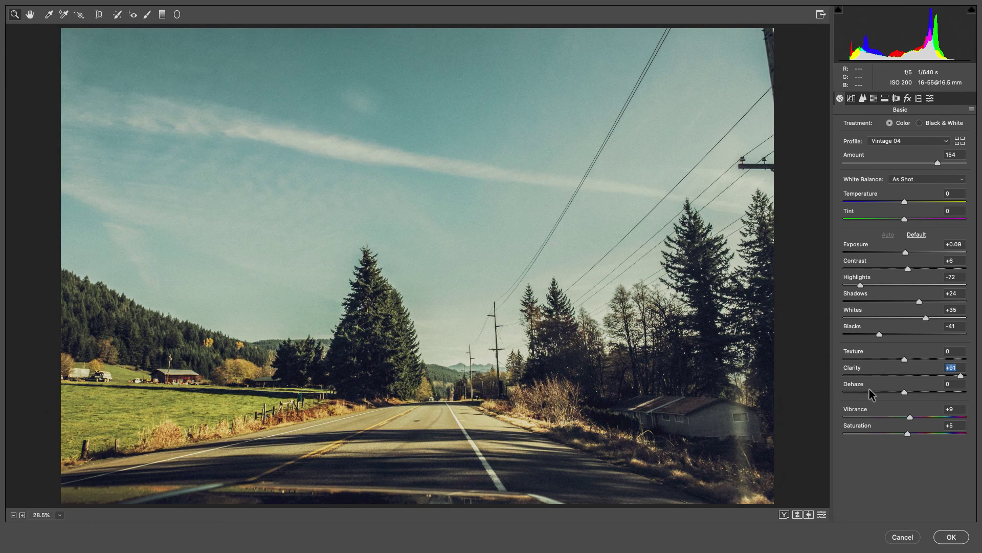
drag(861, 386, 888, 357)
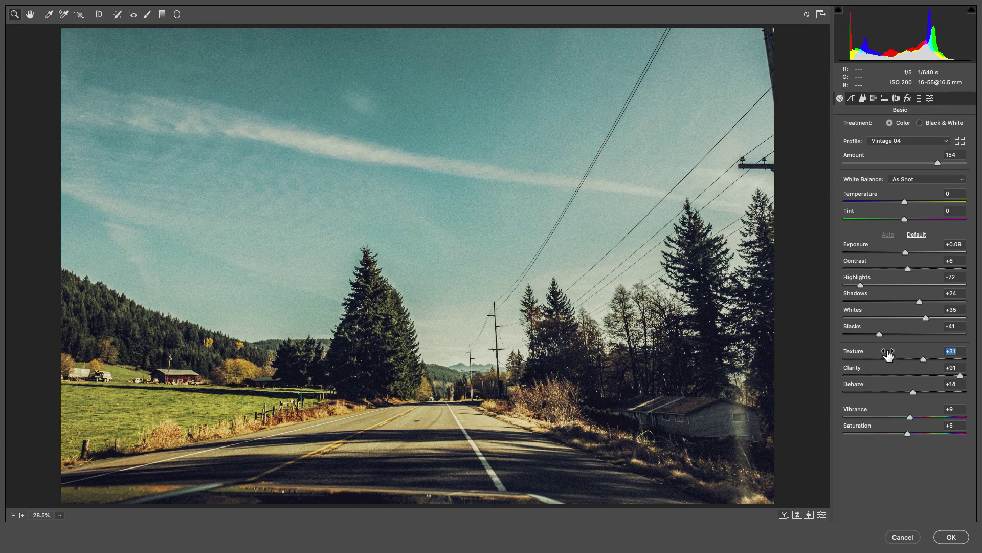
drag(877, 247, 873, 248)
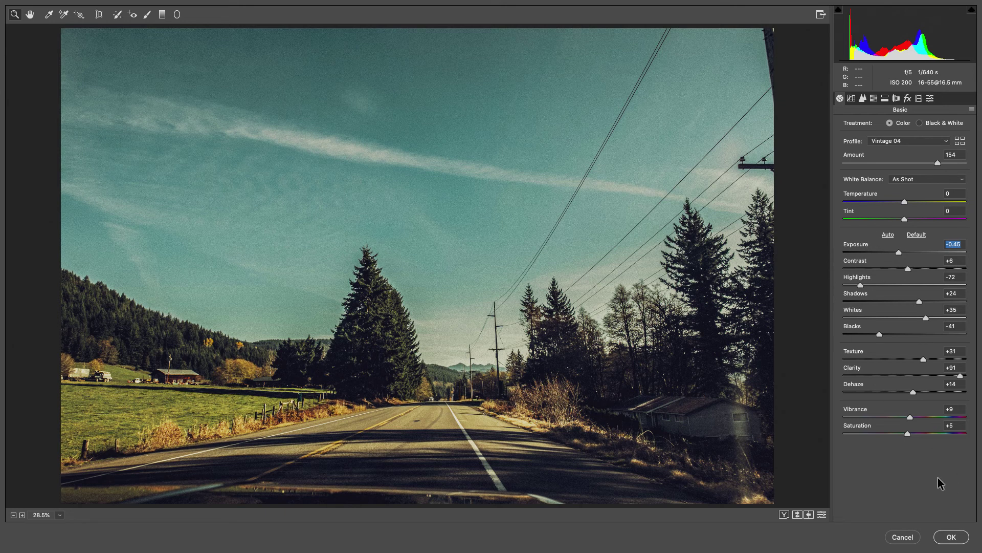
click(949, 537)
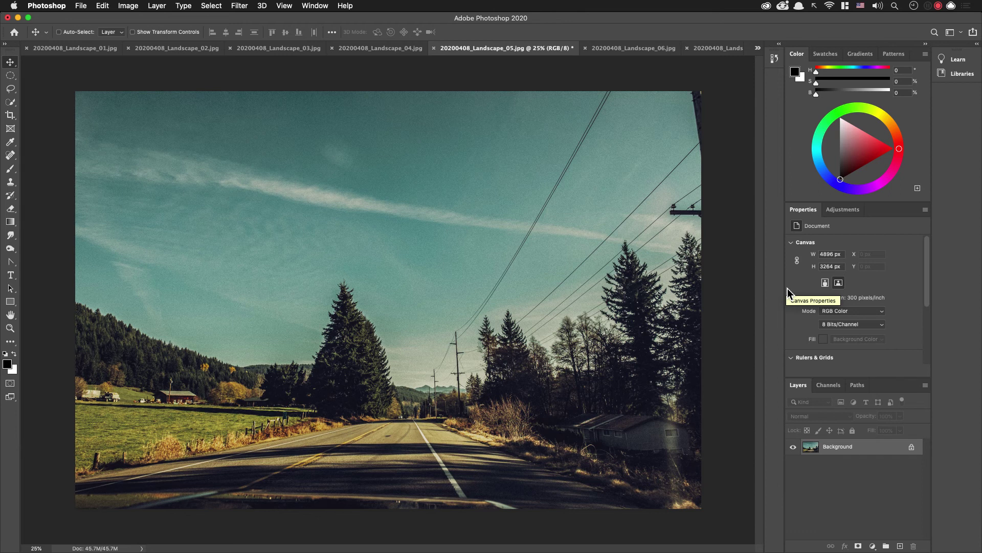
Compare the road photo before and after by repeatedly undoing and redoing the Camera Raw Filter
key(super+z)
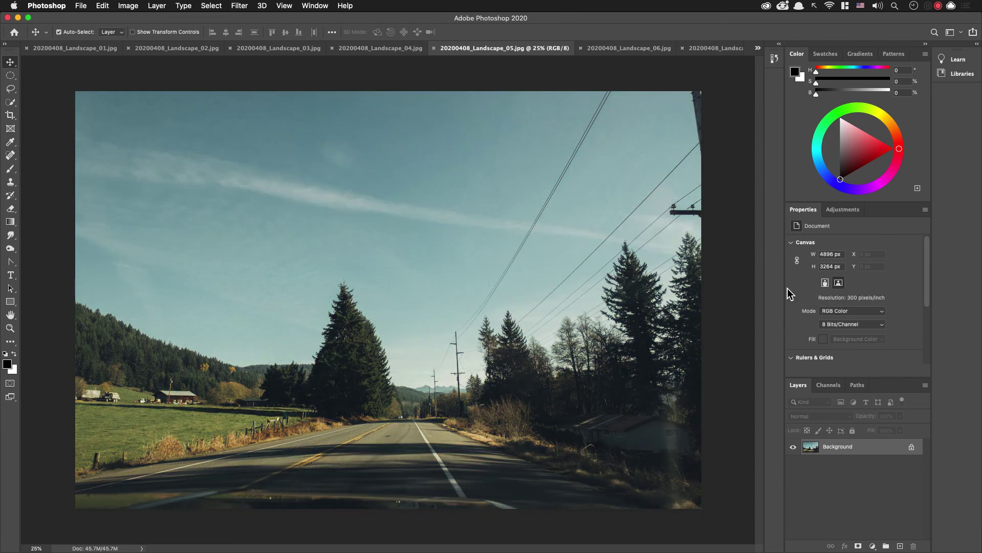
key(super+shift+z)
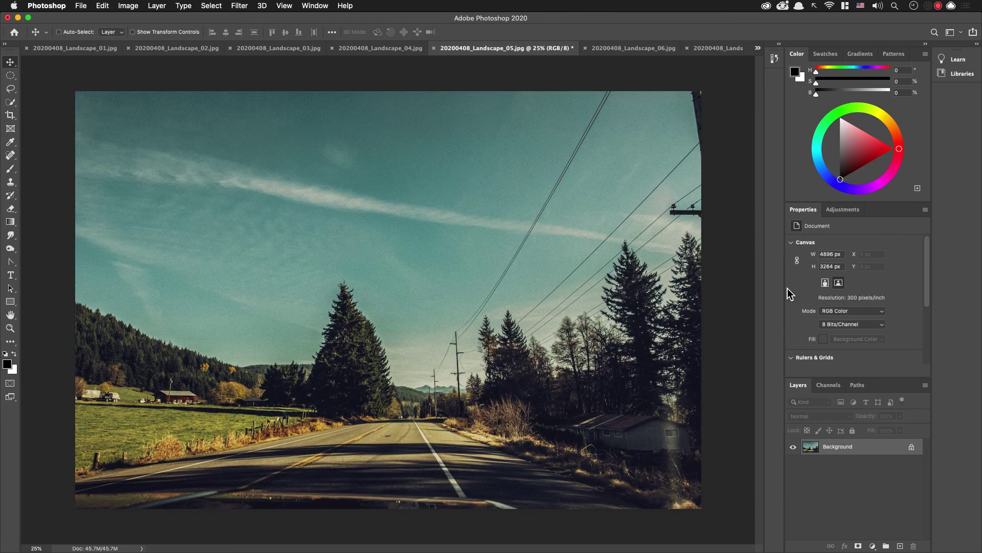
key(super+z)
key(super+shift+z)
Switch to 20200408_Landscape_06.jpg and set custom Lens Correction values of +2.66 for Remove Distortion and -2 for Horizontal Perspective
click(646, 52)
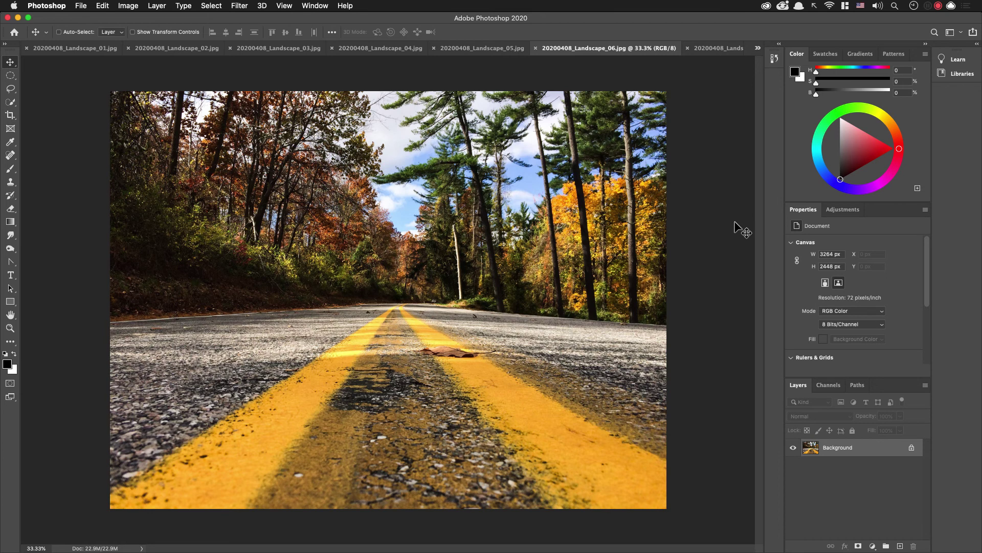
key(super+shift+a)
key(Escape)
key(shift+super+r)
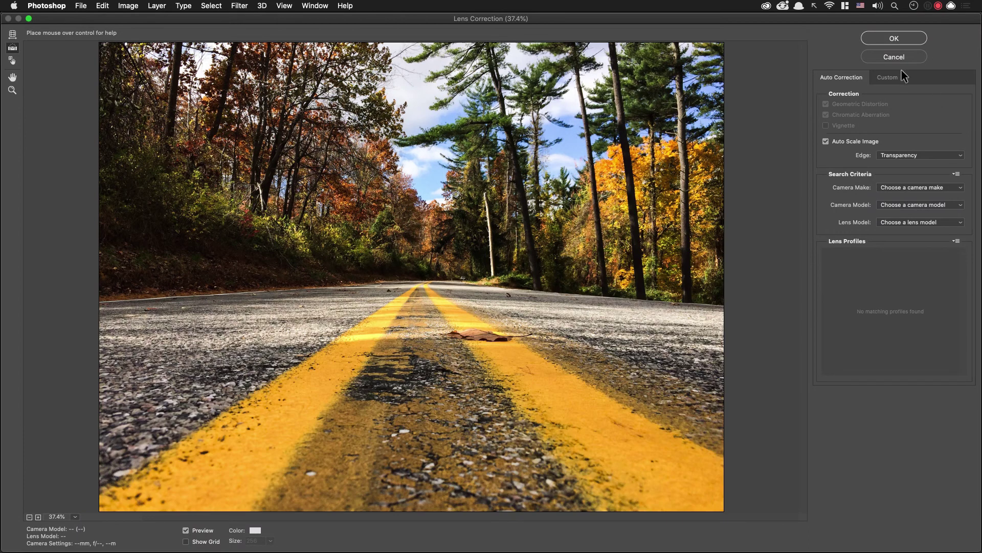
click(890, 77)
drag(860, 122, 872, 124)
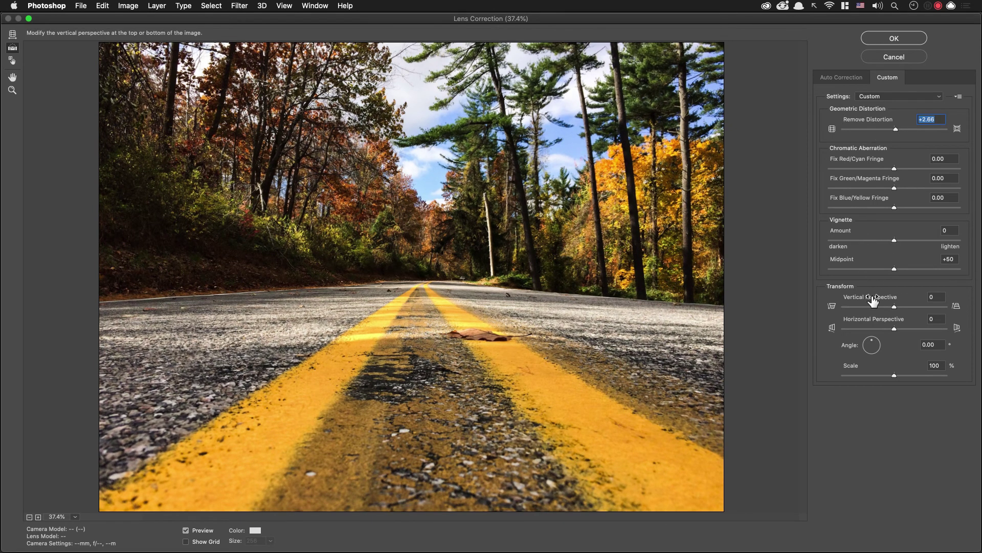
drag(869, 321, 865, 320)
Set the rotation Angle to 0.30° and apply the Lens Correction to the forest road photo
click(928, 345)
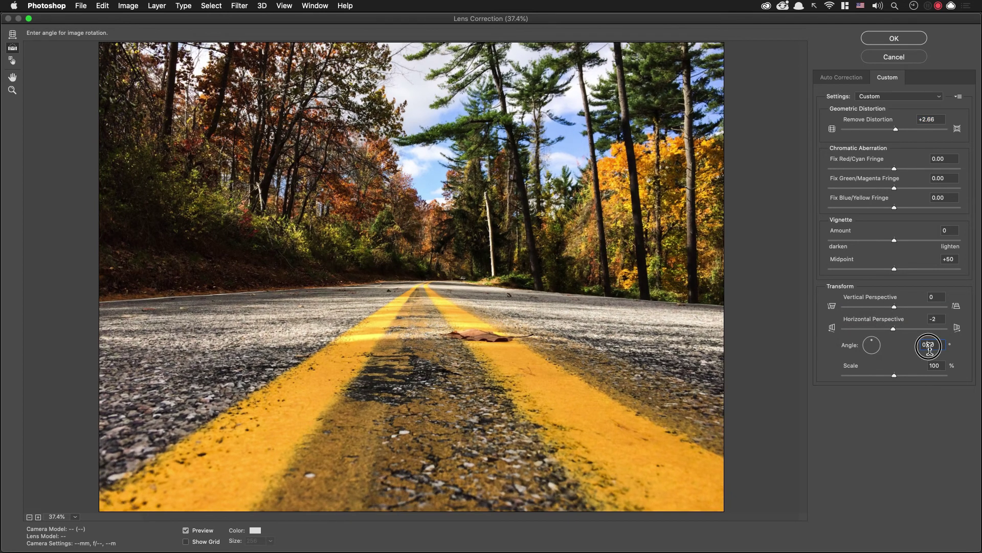
key(Up)
key(Up)
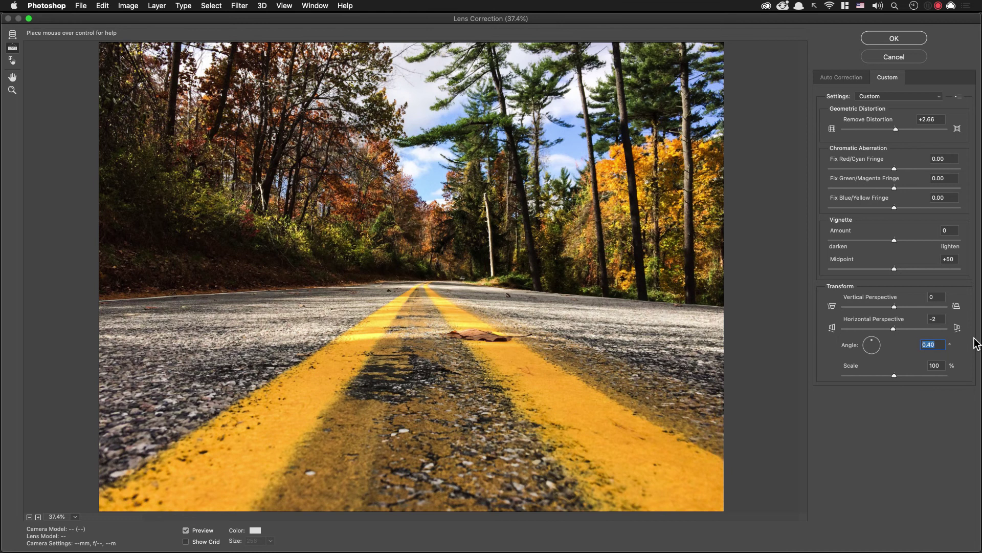
key(Down)
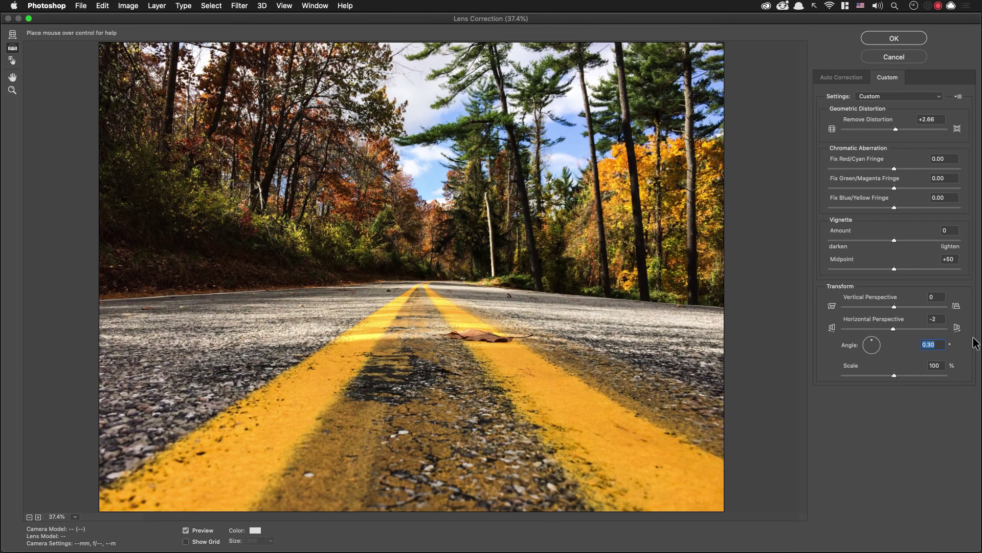
click(976, 344)
click(892, 40)
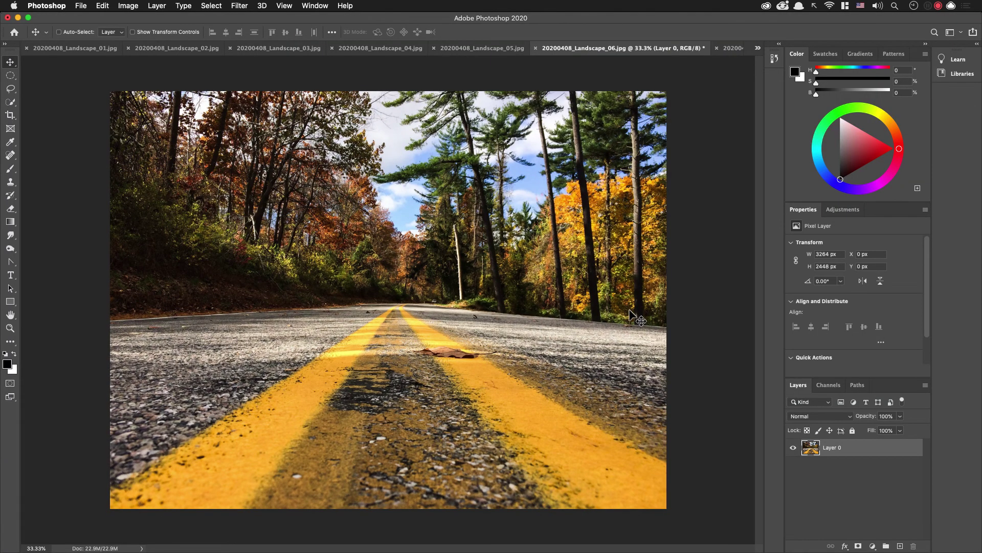
In the Camera Raw Filter, apply automatic tone settings and set Saturation to -25, Texture to +9 and Clarity to +33
key(super+shift+a)
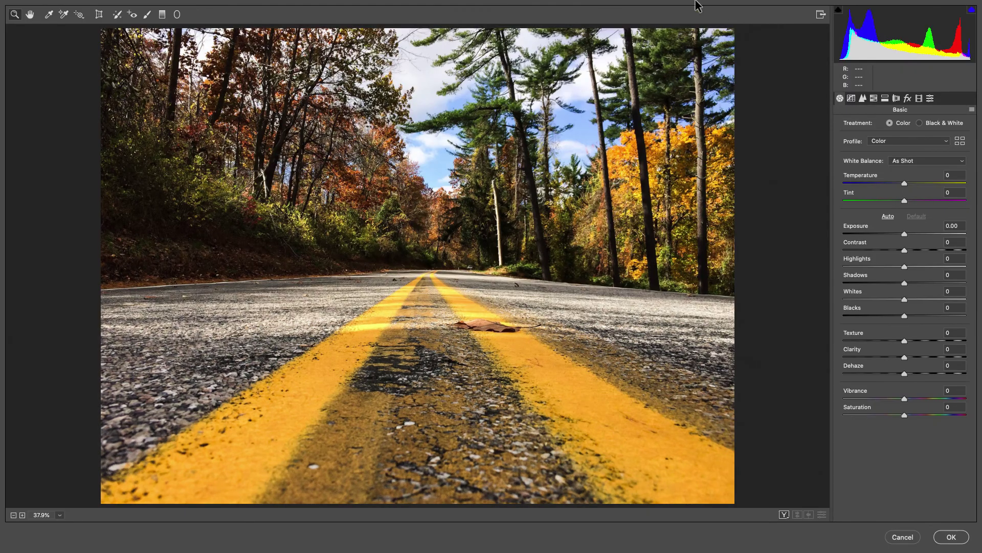
click(888, 216)
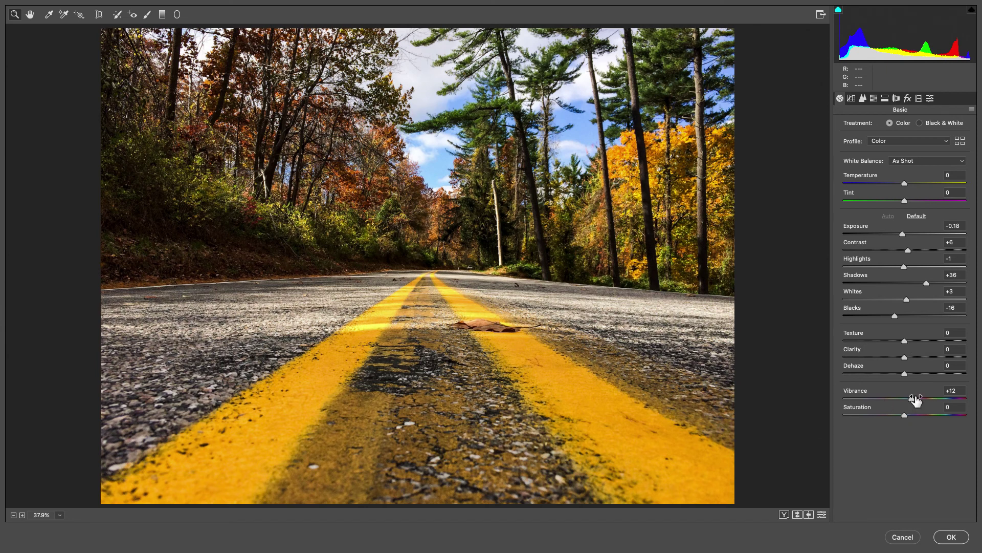
drag(890, 414, 876, 419)
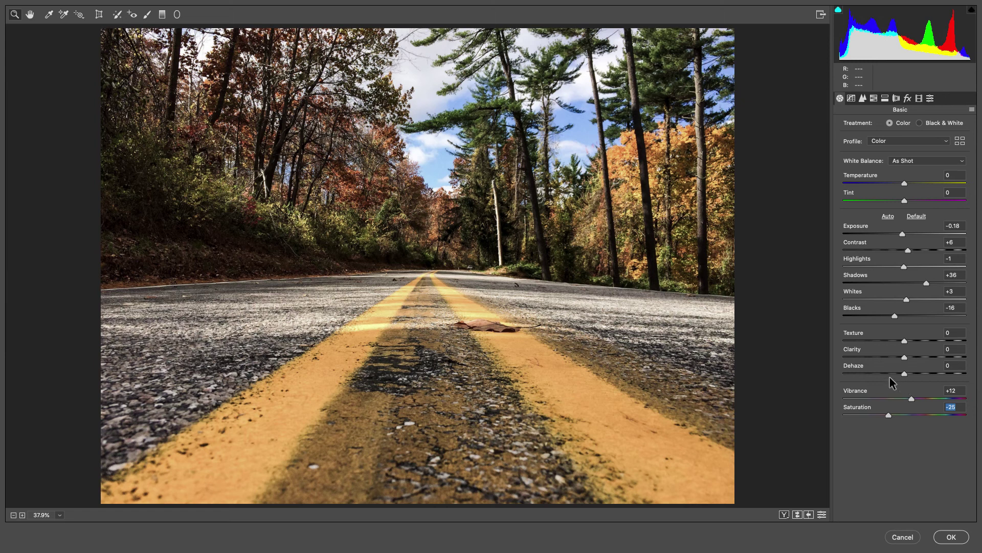
mouse_move(862, 353)
mouse_down()
mouse_move(880, 355)
mouse_move(860, 336)
mouse_move(881, 351)
mouse_move(874, 353)
mouse_up()
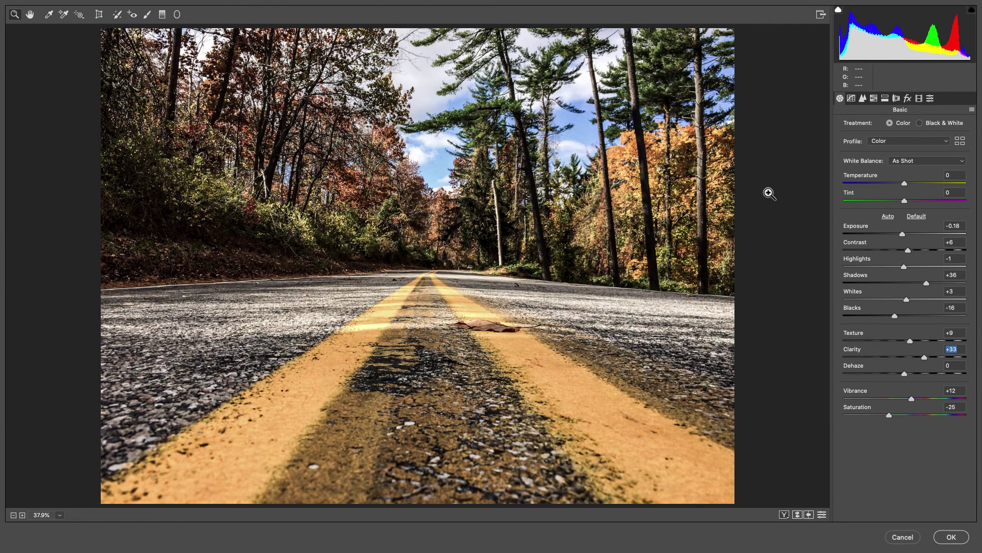
Browse the Artistic profiles and assign Artistic 02 to the forest road photo
click(960, 142)
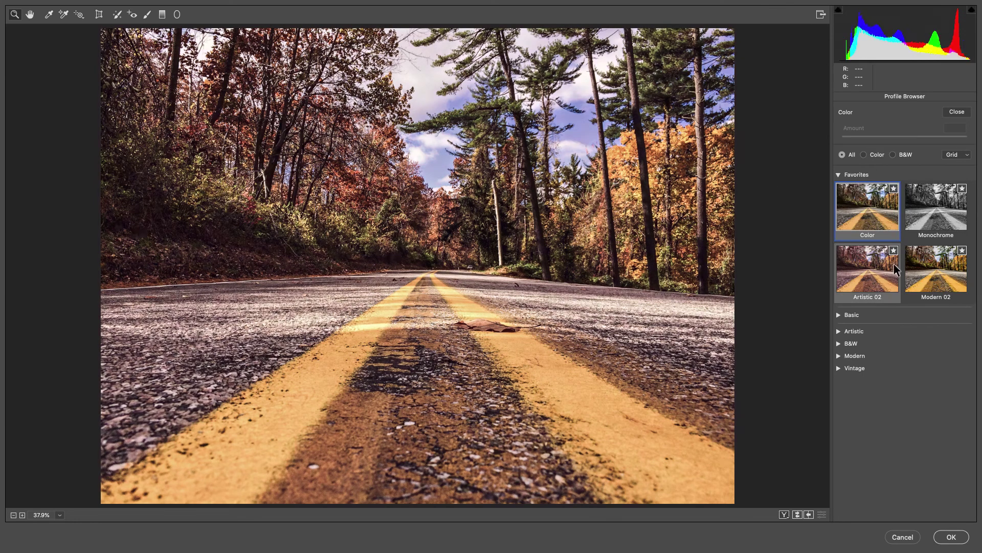
click(839, 331)
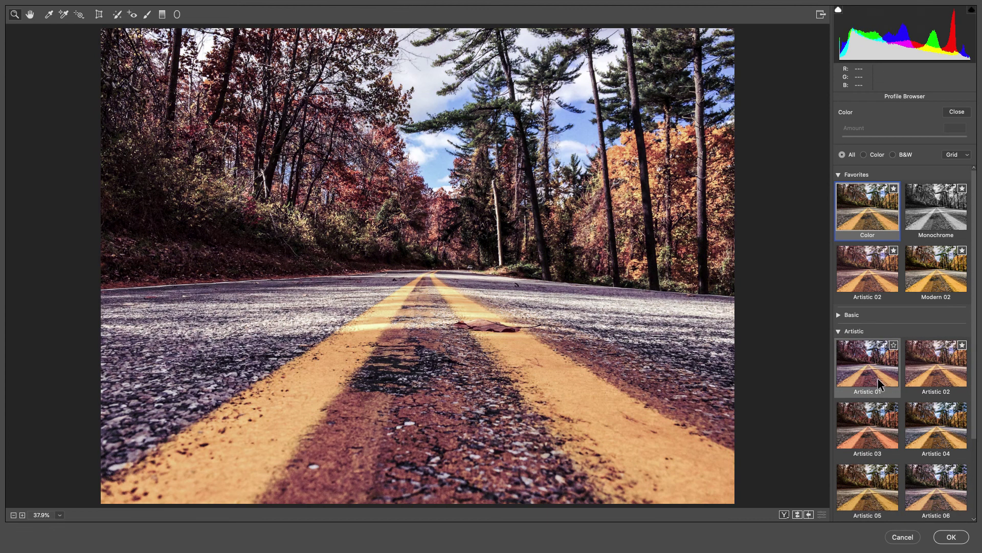
scroll(965, 386, down, 3)
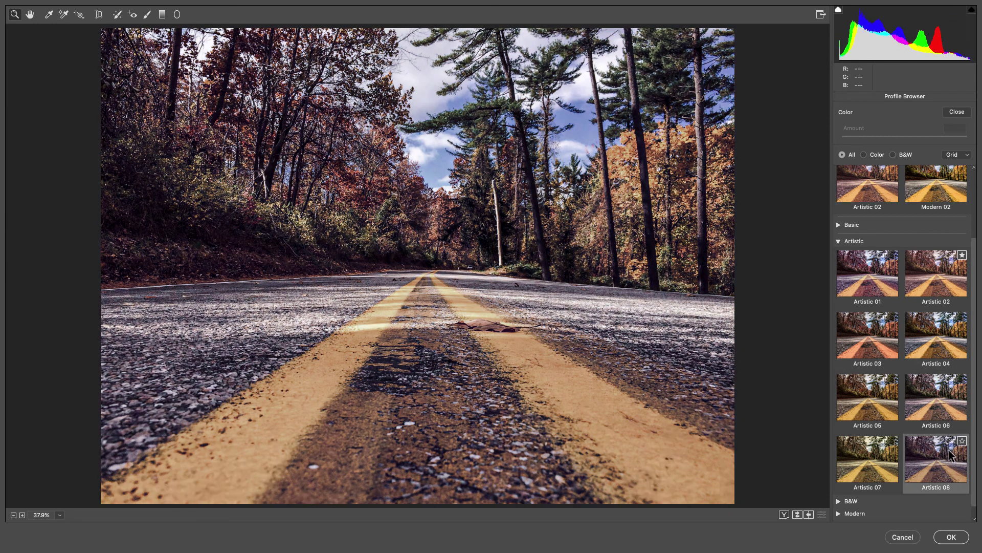
scroll(947, 340, down, 1)
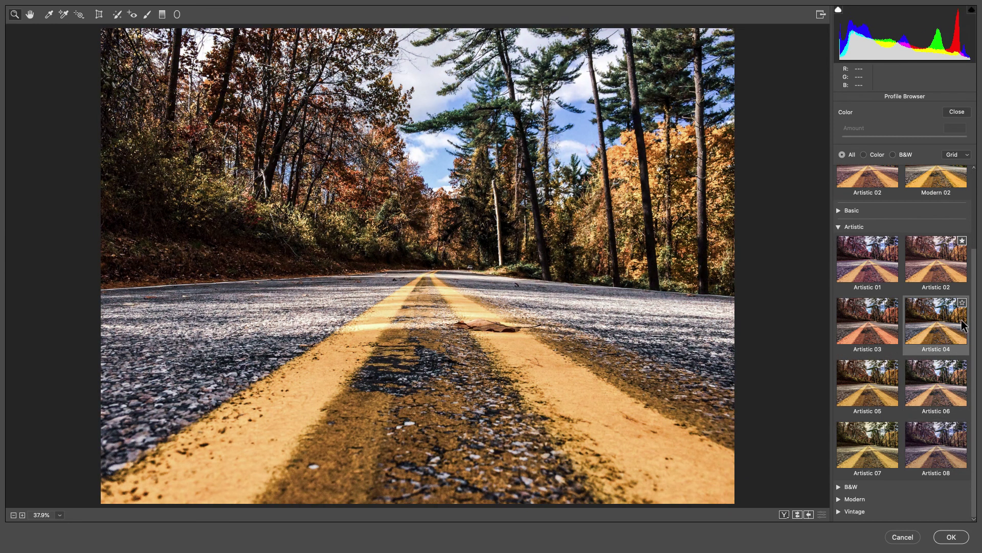
click(955, 280)
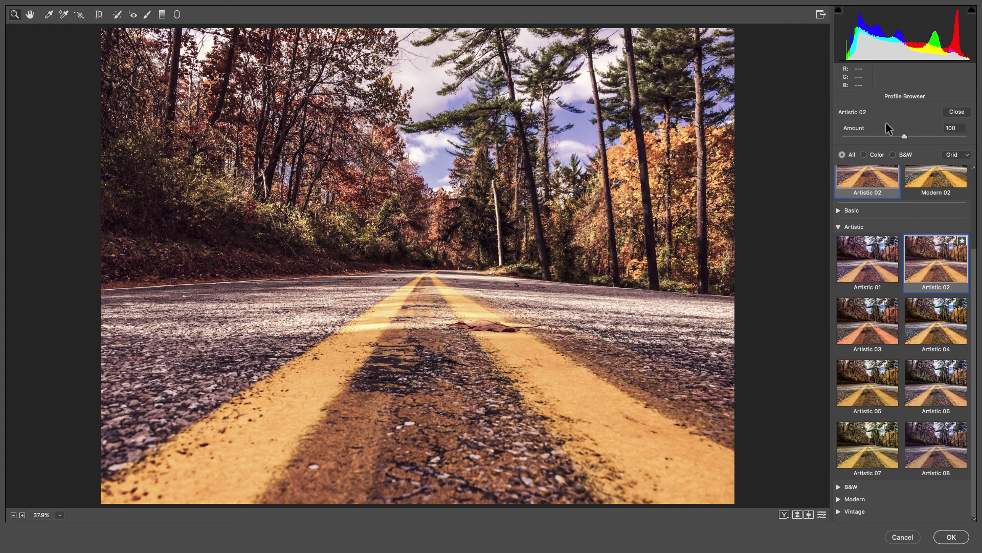
Set the profile Amount to 53 and Exposure to -1.18, and apply the Camera Raw Filter
drag(857, 130, 880, 132)
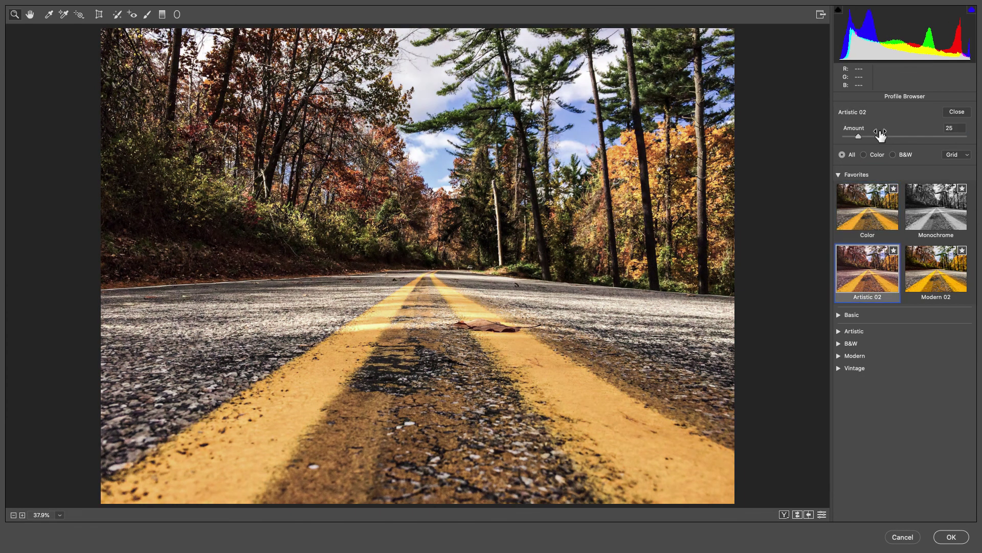
drag(867, 131, 882, 134)
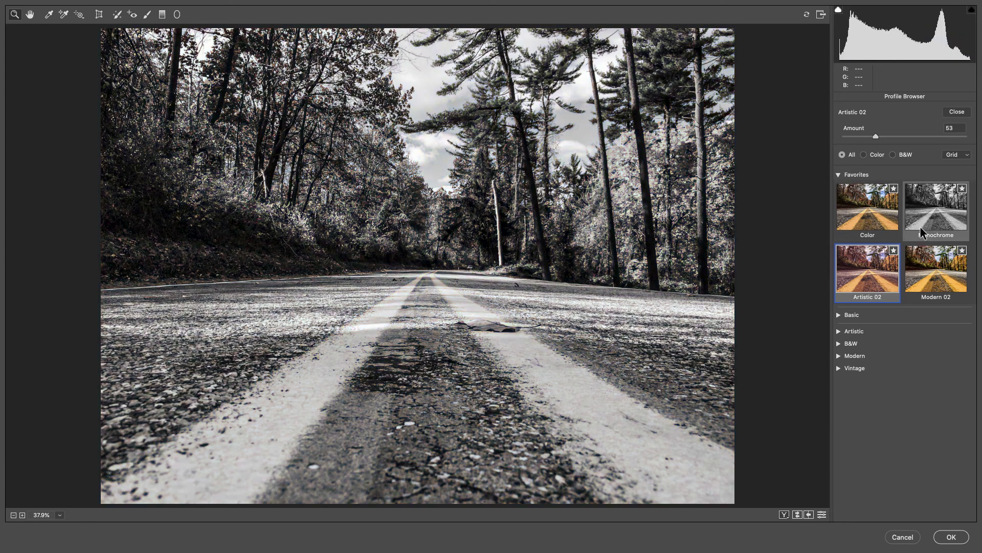
click(957, 115)
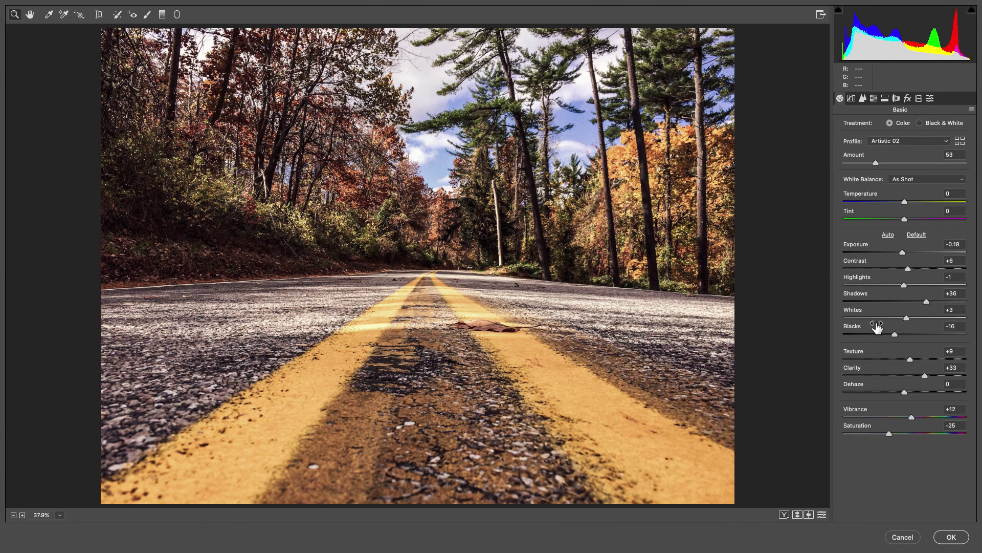
drag(868, 245, 872, 251)
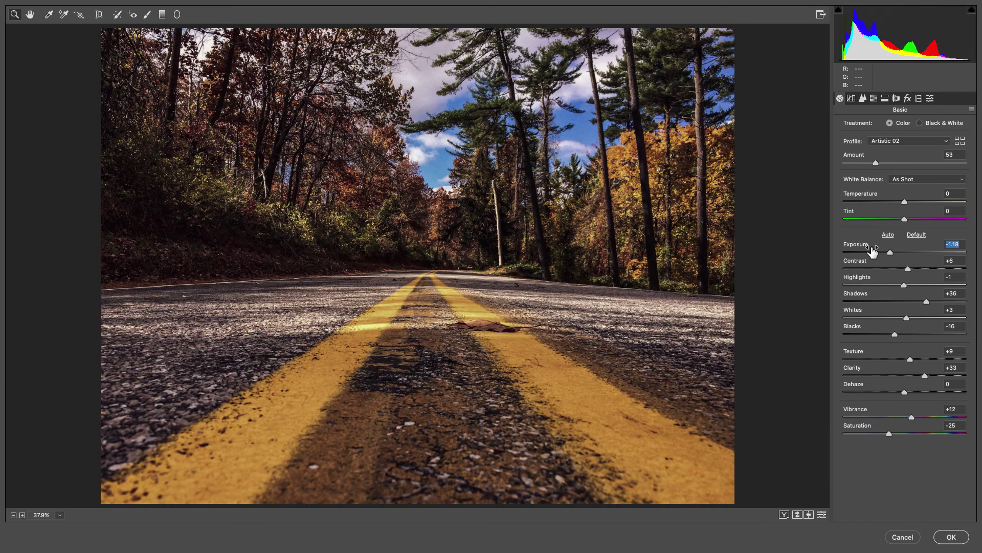
click(951, 536)
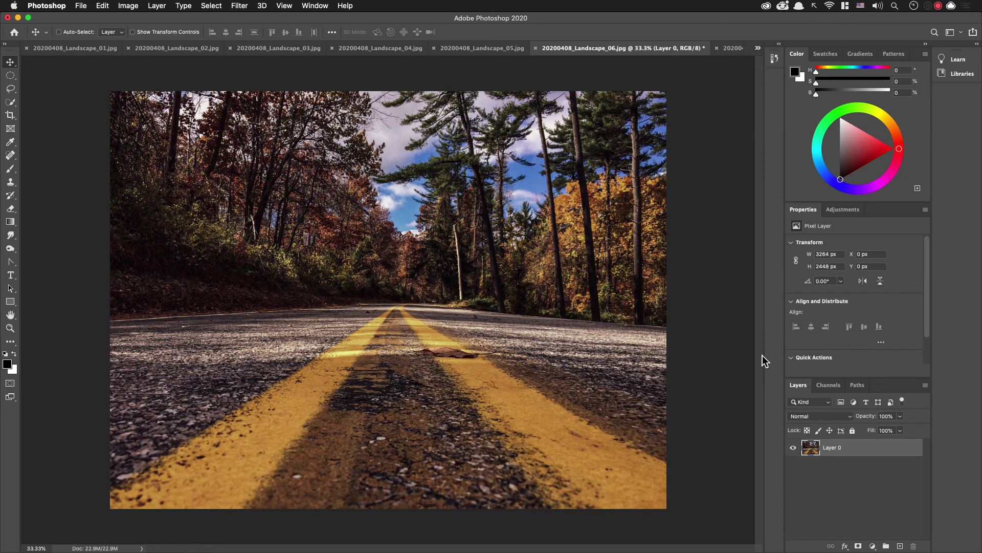
Compare the edited forest road photo with its original by reverting the file and undoing the revert
key(F12)
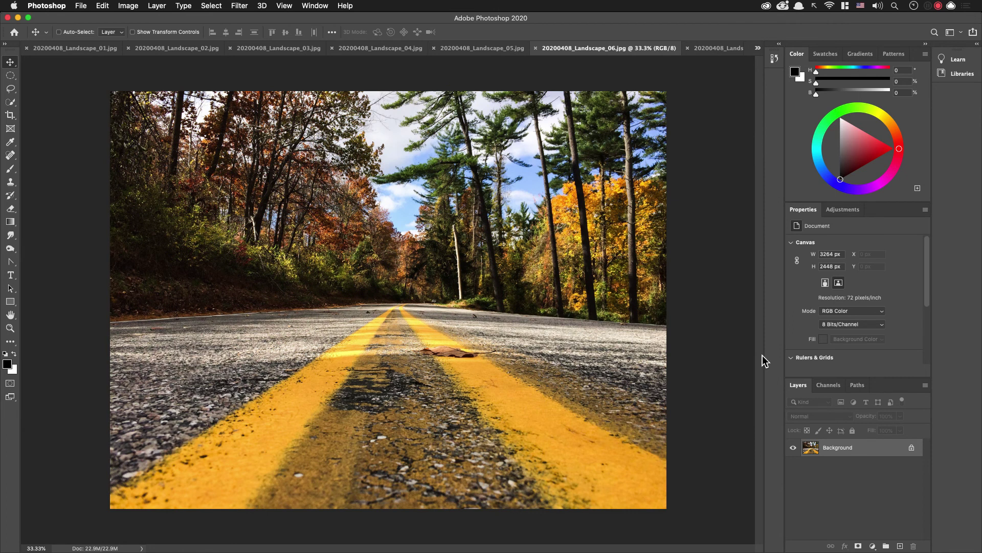
key(super+z)
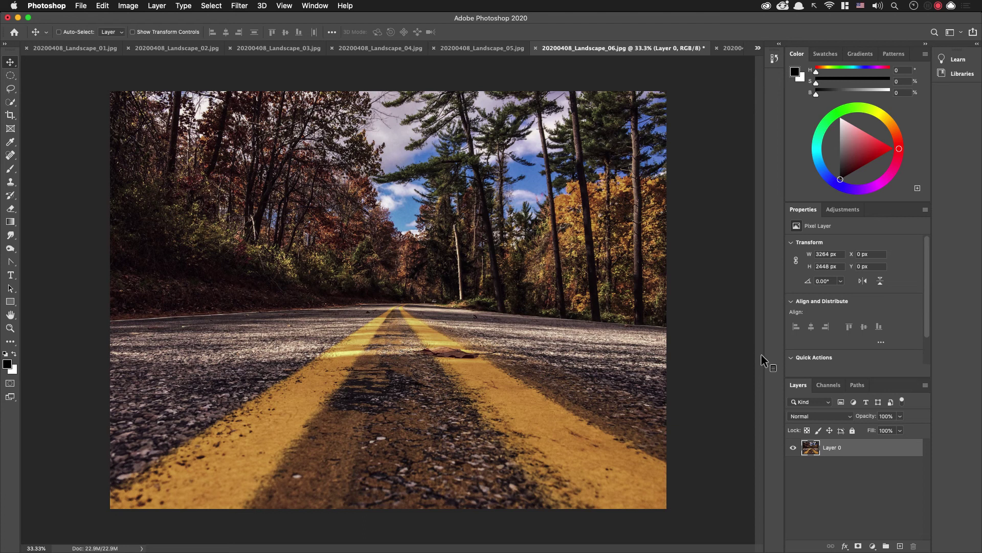
Switch to 20200408_Landscape_07.jpg and set Remove Distortion to +34.39 in the custom Lens Correction settings
key(ctrl+Tab)
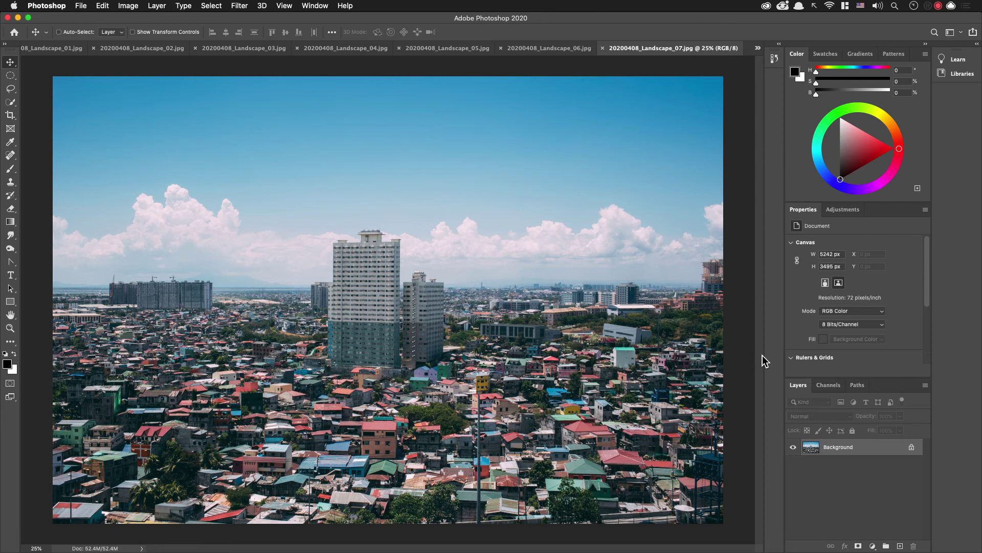
key(super+shift+r)
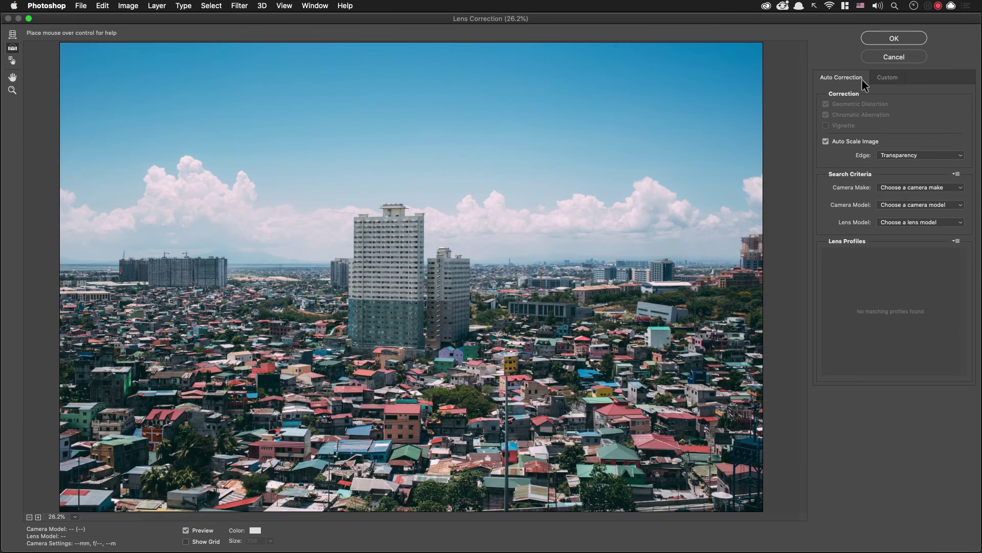
click(889, 78)
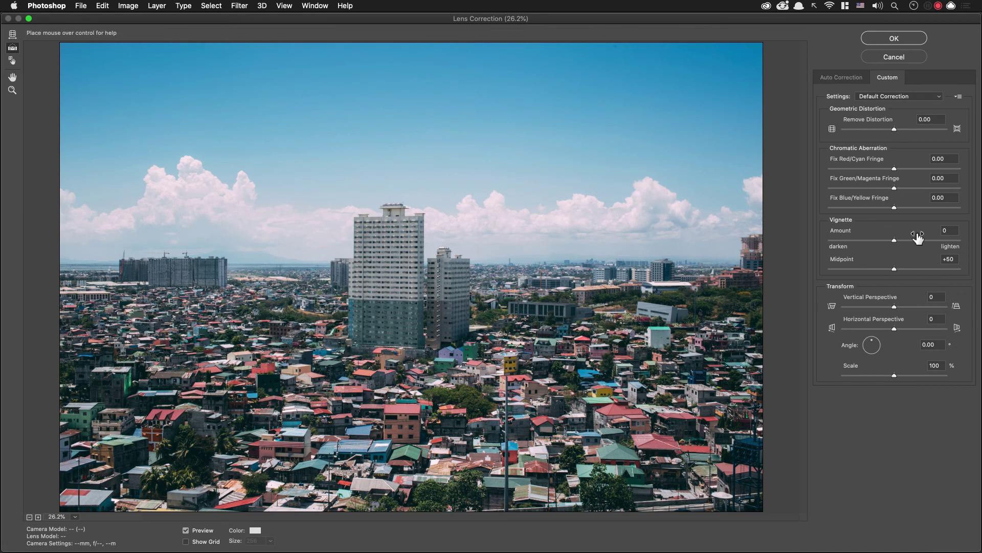
drag(872, 121, 971, 128)
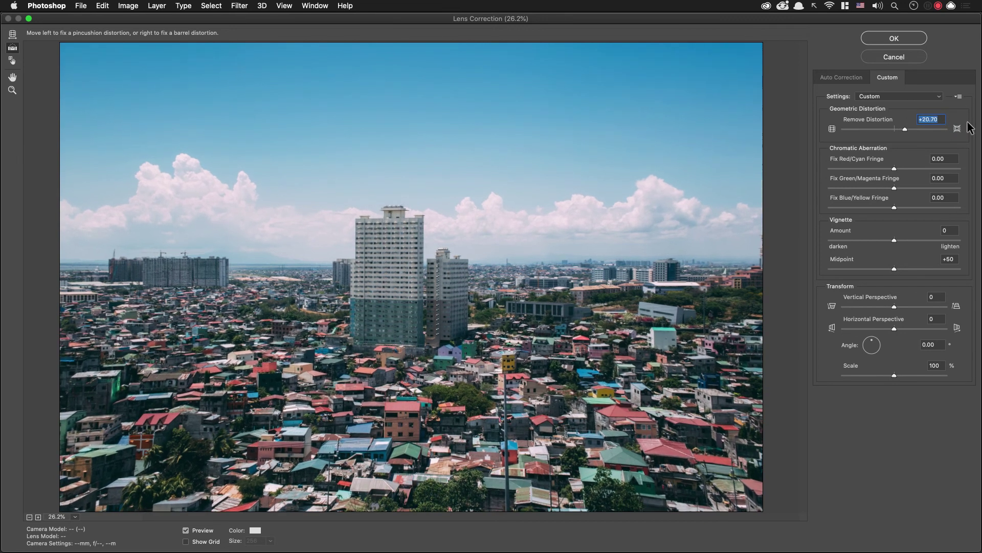
drag(895, 131, 940, 132)
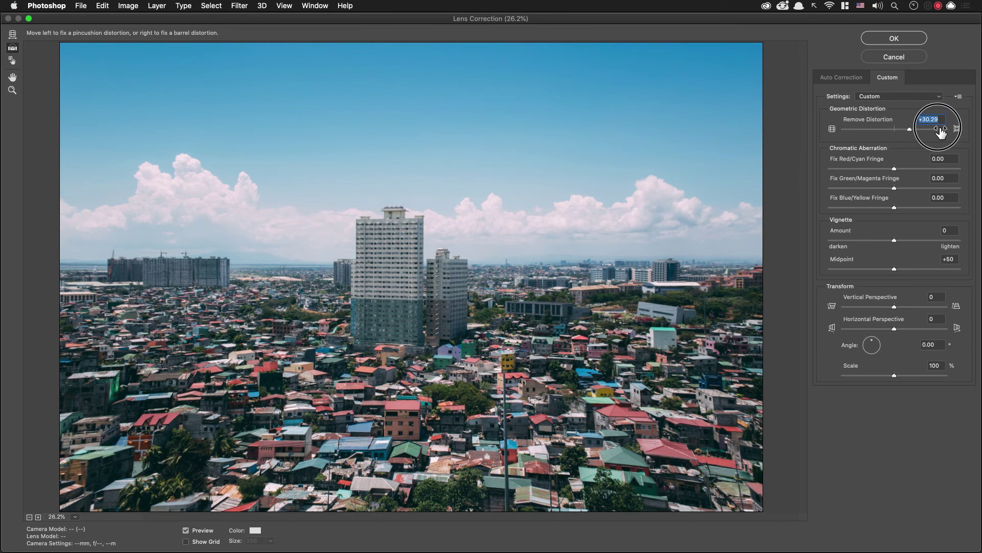
drag(868, 124, 871, 124)
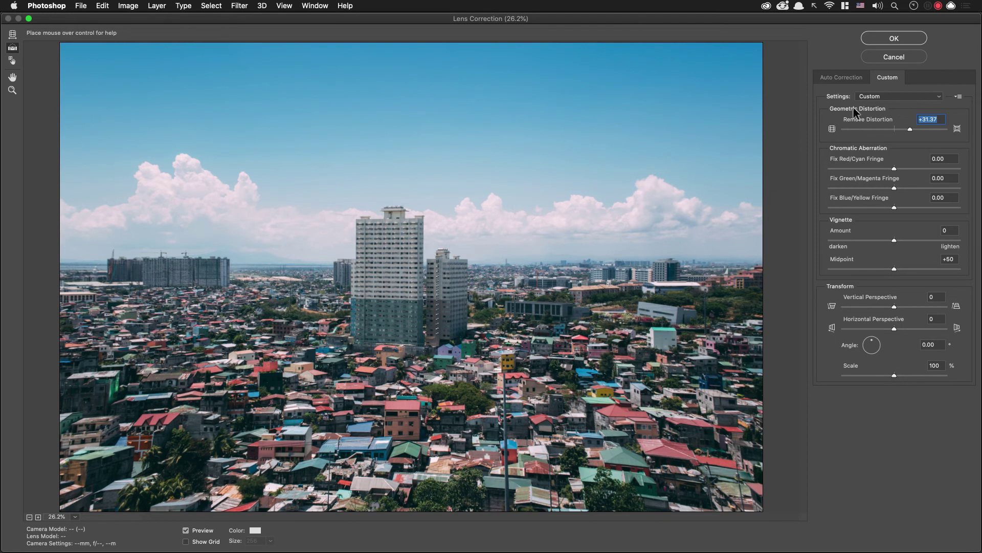
click(868, 123)
drag(868, 123, 886, 124)
Toggle the Lens Correction preview repeatedly to compare the city photo with and without the distortion correction
key(p)
key(p)
key(p)
key(p)
key(p)
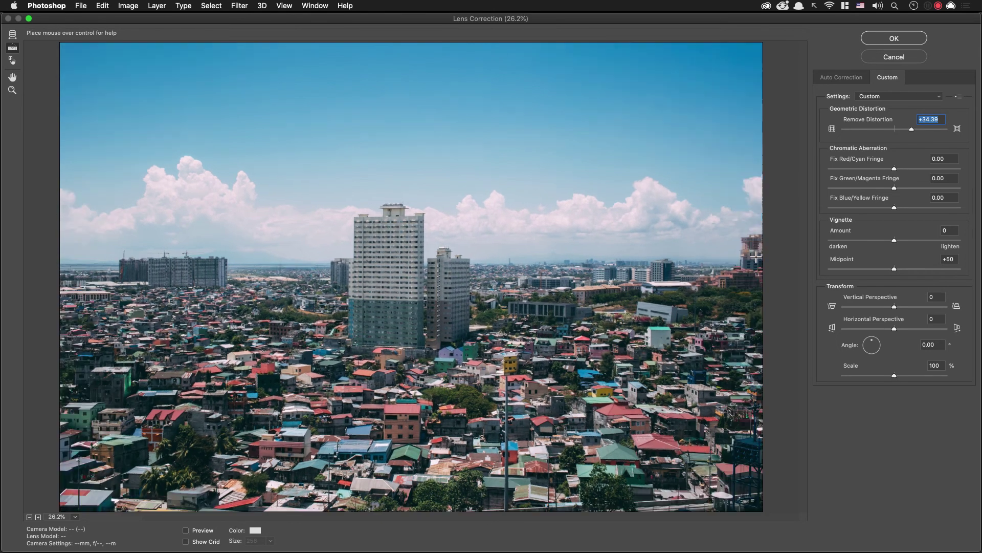
key(p)
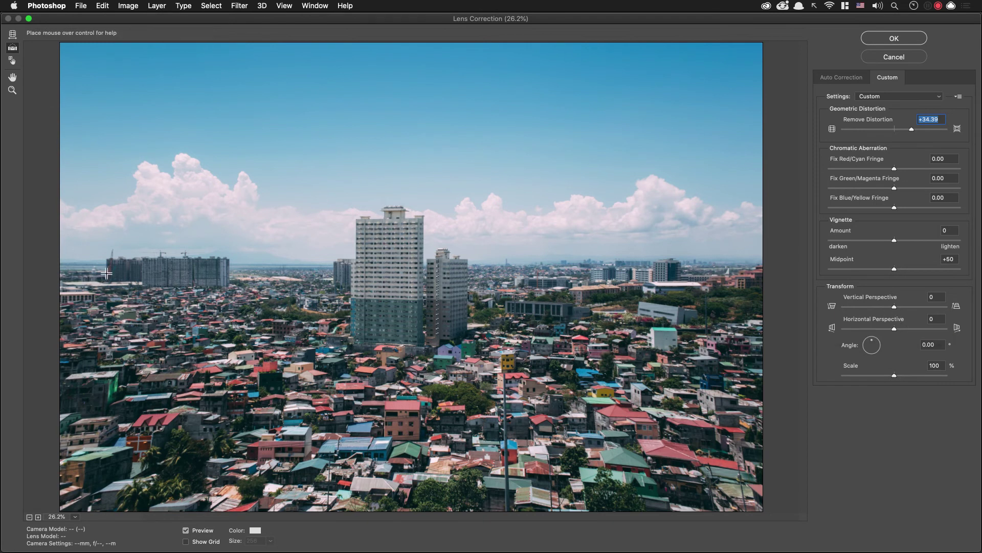
Straighten the city photo along its horizon to an Angle of 0.03° and apply the Lens Correction
drag(62, 268, 768, 270)
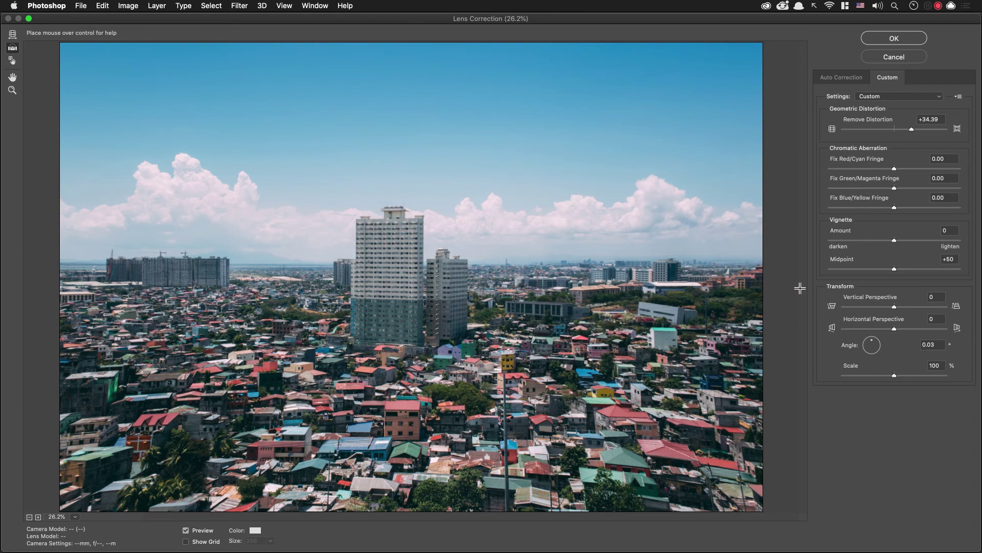
click(902, 39)
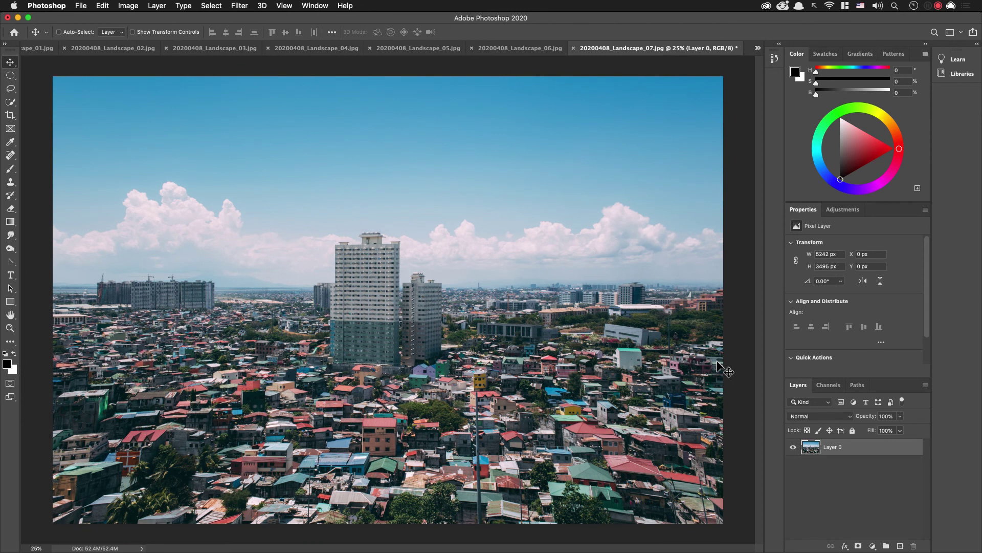
Apply a custom Lens Correction to the city photo with Vertical Perspective set to -10
key(super)
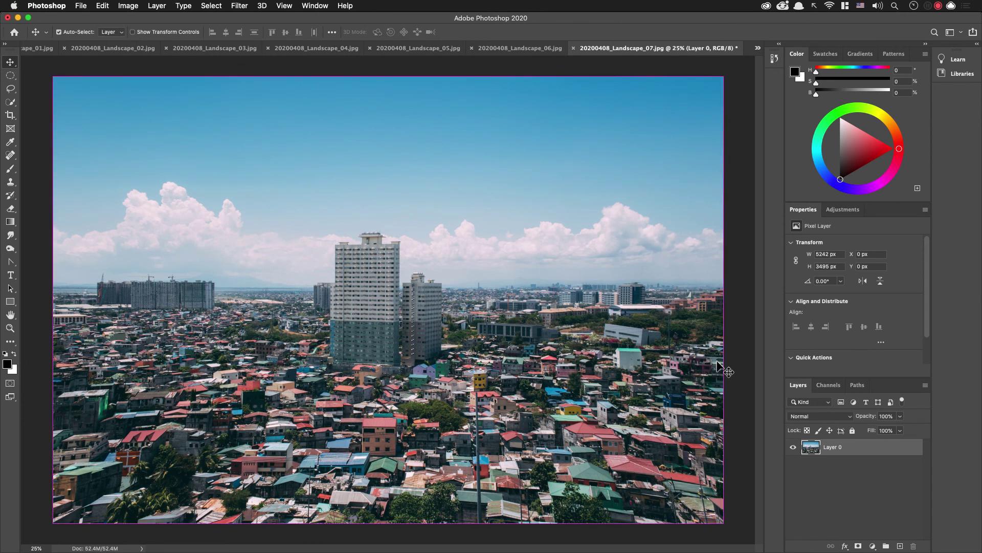
key(super+shift+r)
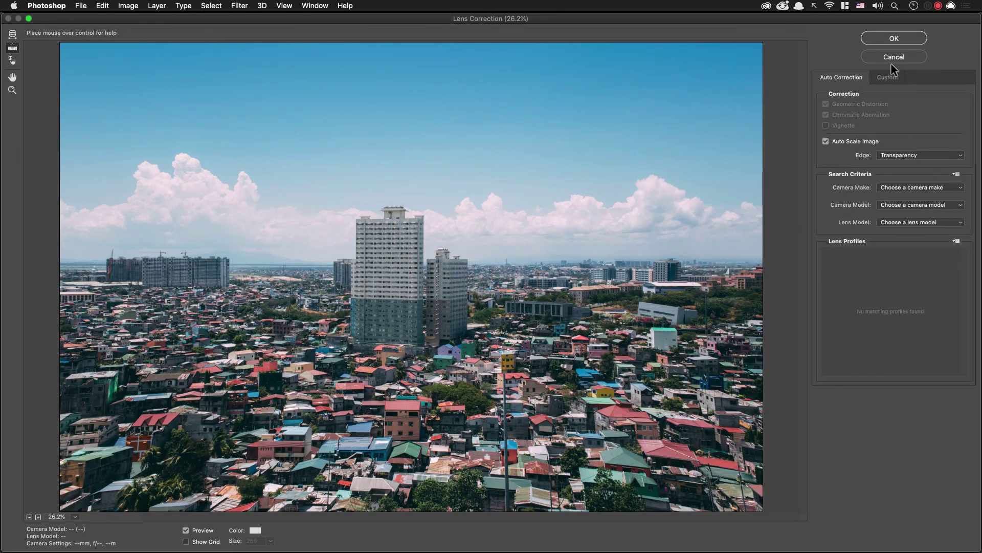
click(889, 78)
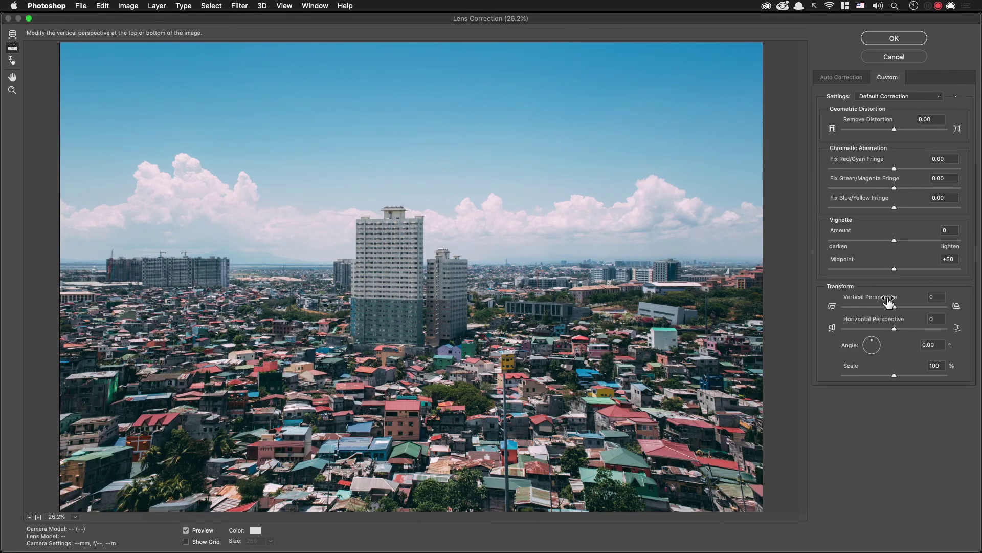
click(939, 299)
double_click(946, 303)
text(-10)
key(Return)
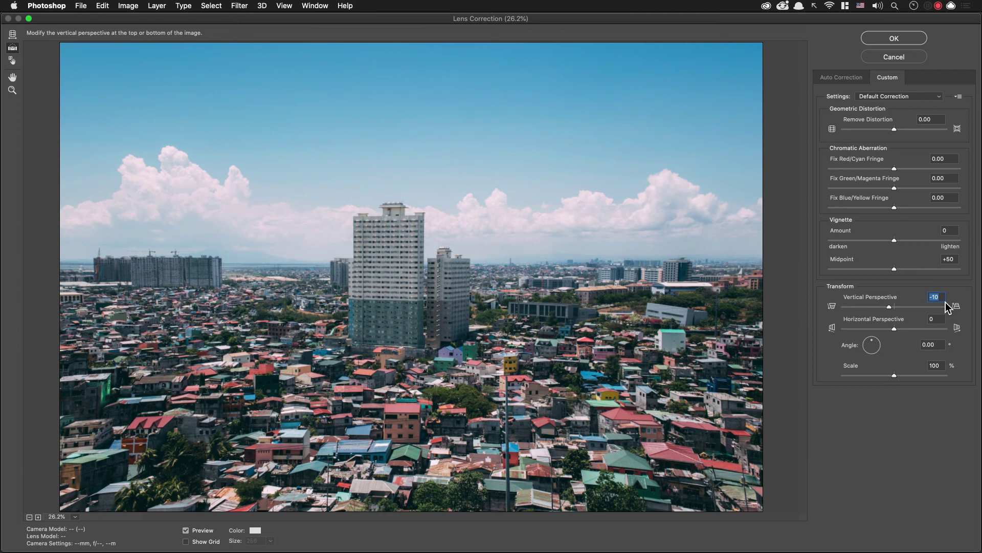
key(Up)
key(Down)
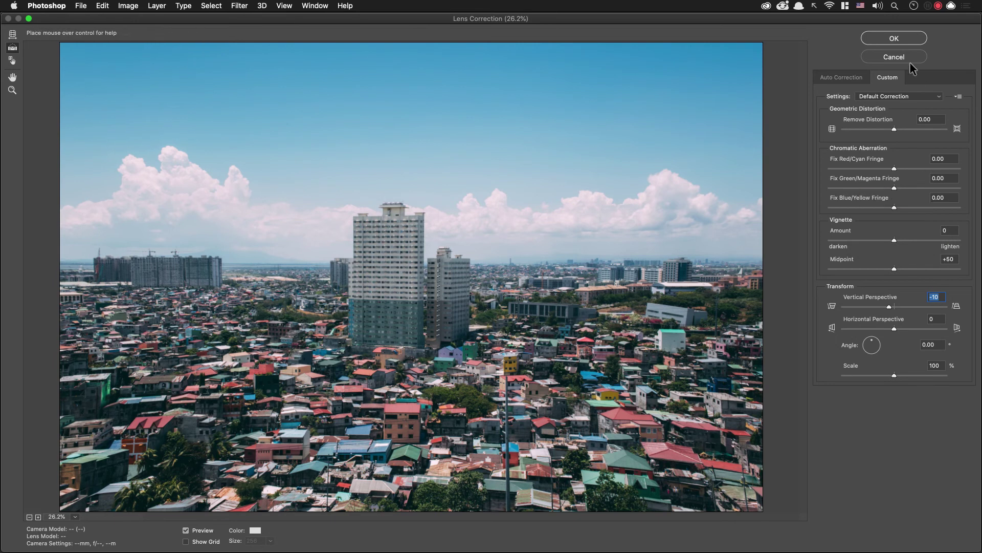
click(894, 39)
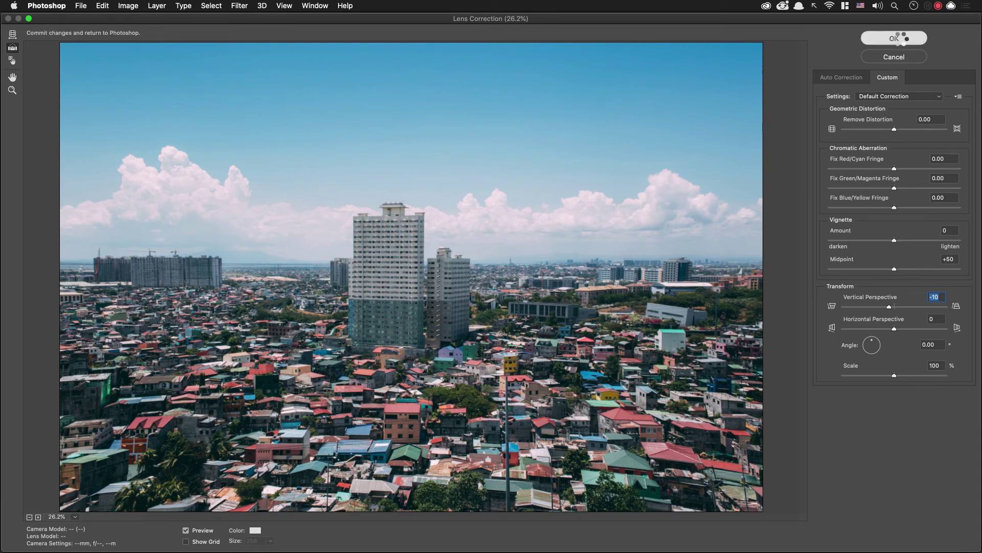
In the Camera Raw Filter, apply Auto tone and set Exposure -0.19, Blacks -15, Texture +27, Clarity +32, Dehaze -10 and Vibrance -4
key(super+shift+a)
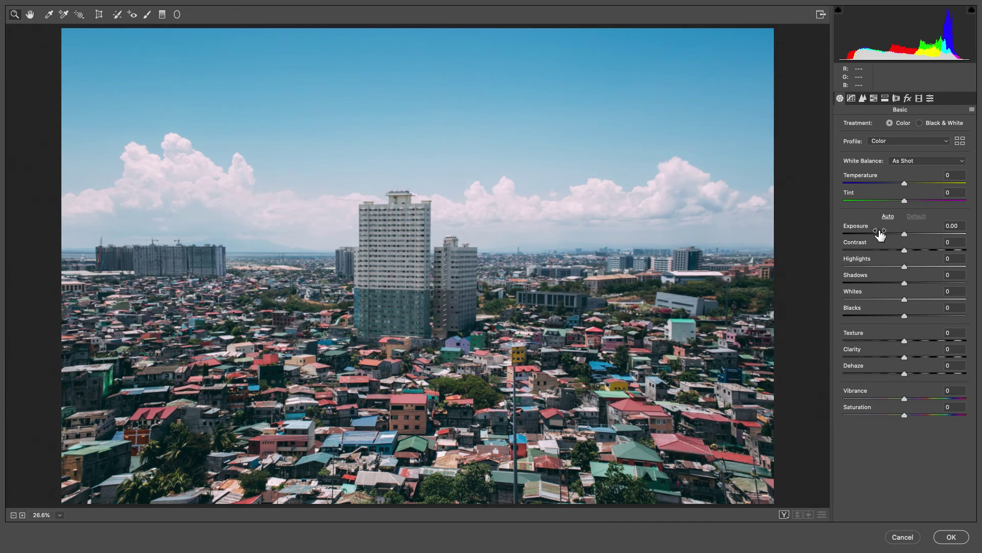
click(889, 218)
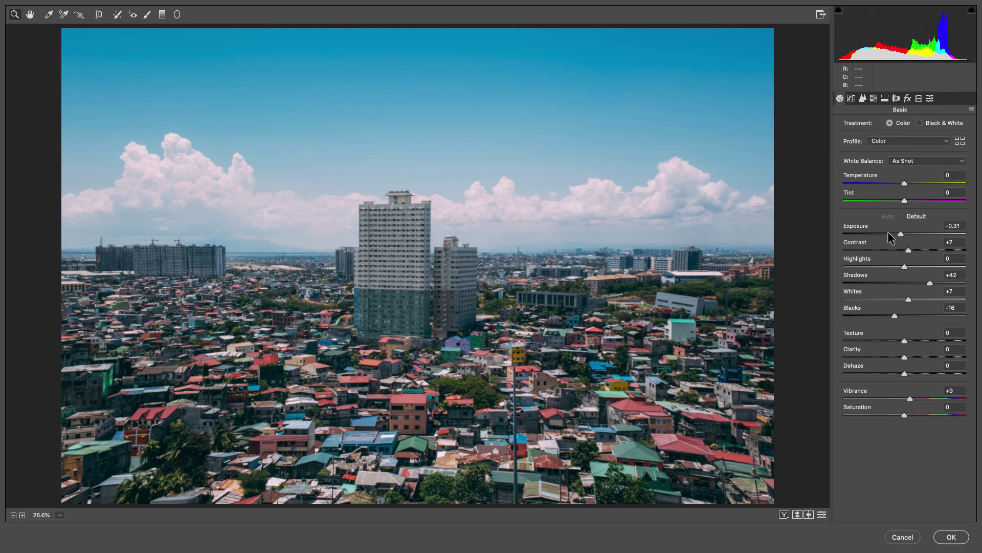
drag(864, 225, 865, 224)
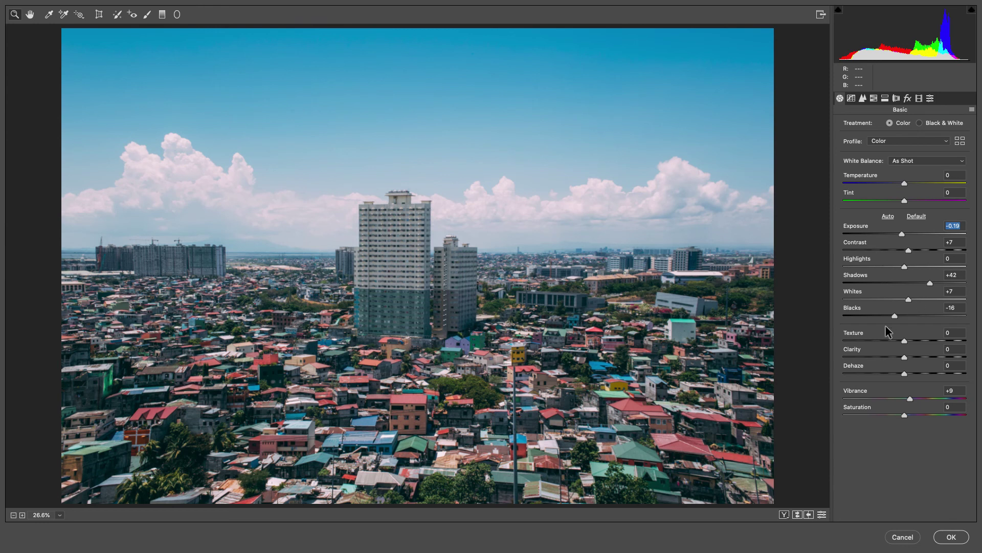
drag(874, 311, 873, 369)
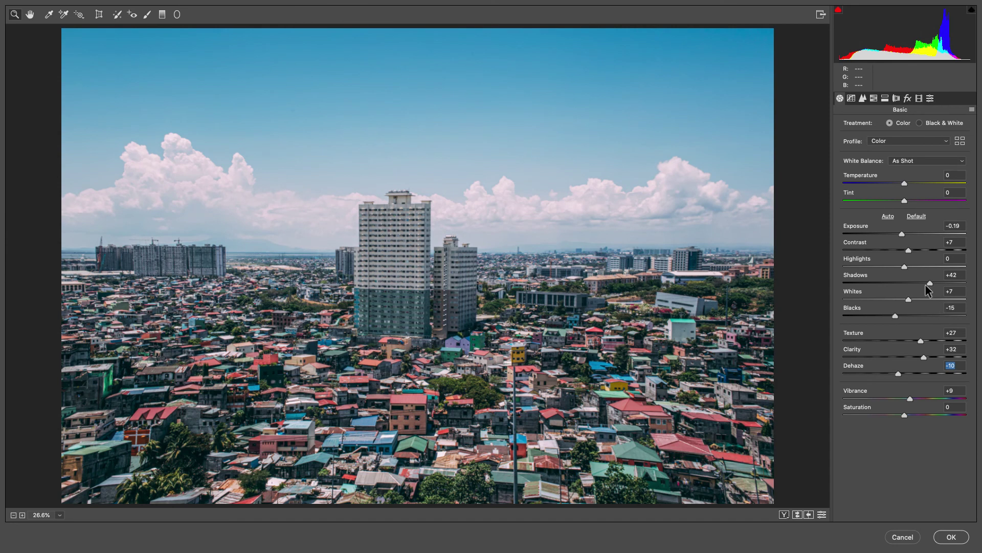
mouse_move(871, 397)
mouse_down()
mouse_move(858, 397)
mouse_move(867, 398)
mouse_up()
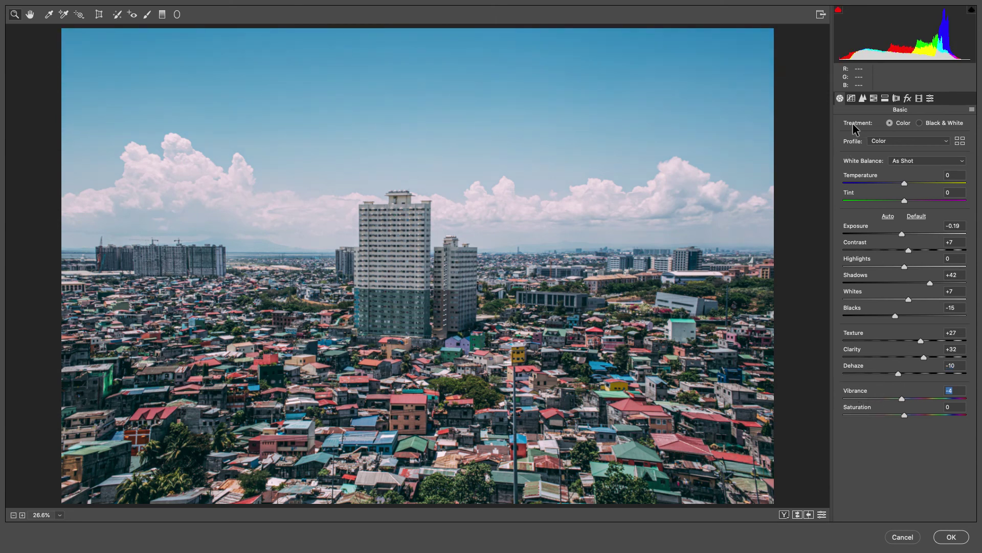
Assign the Artistic 02 profile to the city photo and apply the Camera Raw Filter
click(959, 141)
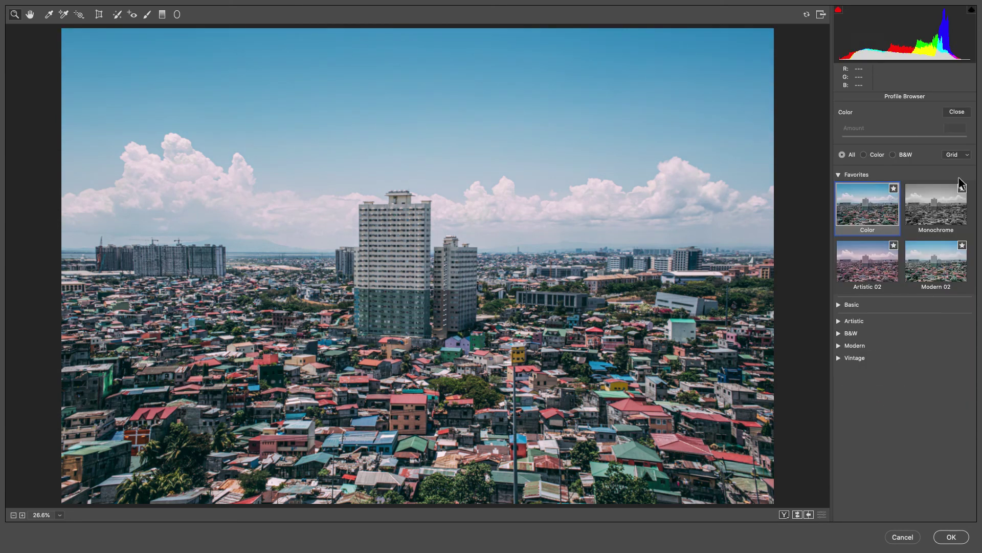
click(876, 278)
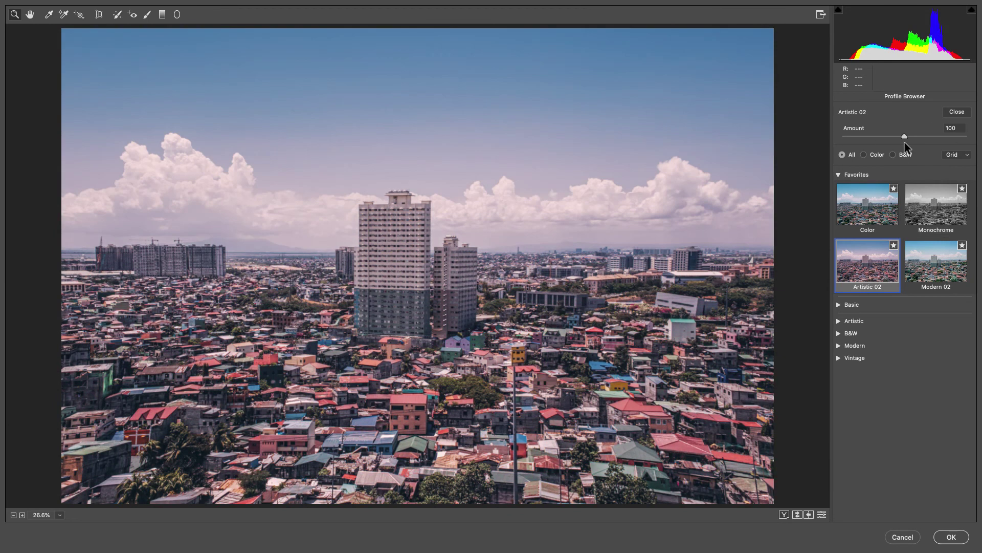
click(957, 112)
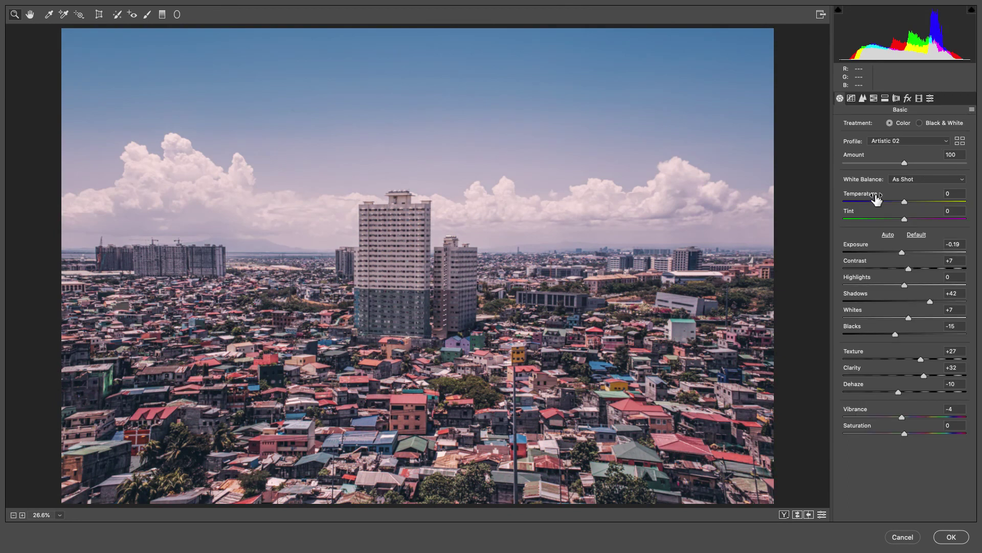
click(951, 537)
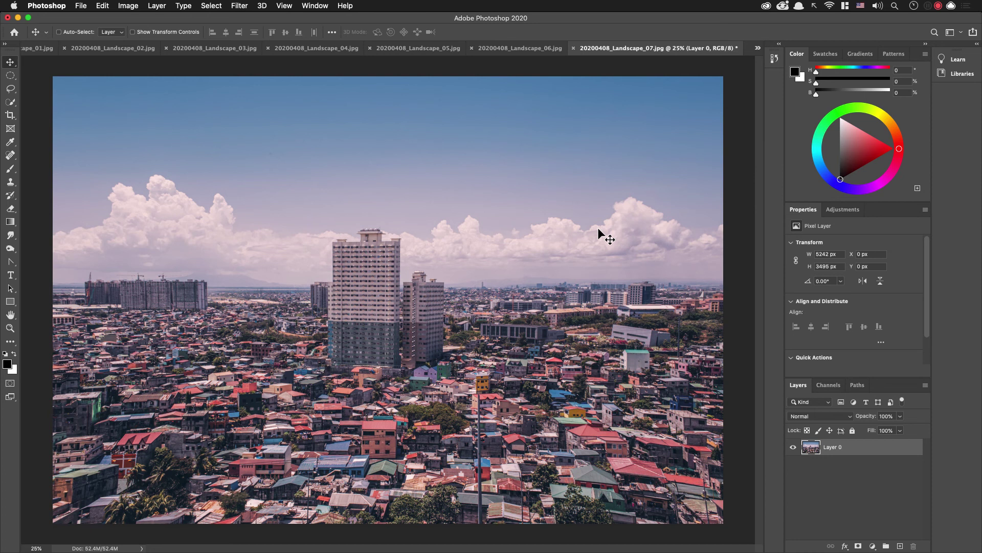
Apply a second Camera Raw Filter with Blacks -40 and Clarity +42, comparing the result with the original in the preview
key(super+shift+a)
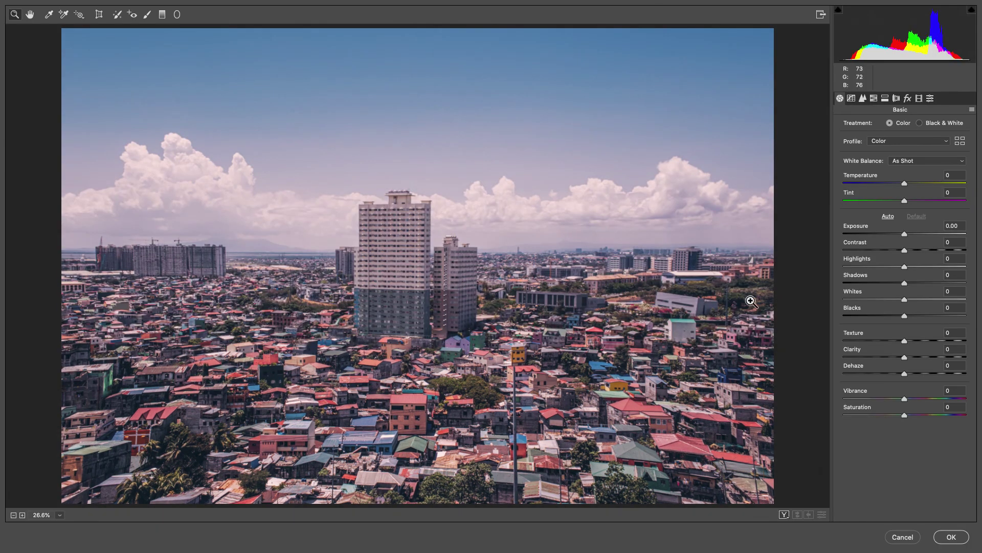
click(881, 316)
drag(864, 359, 889, 353)
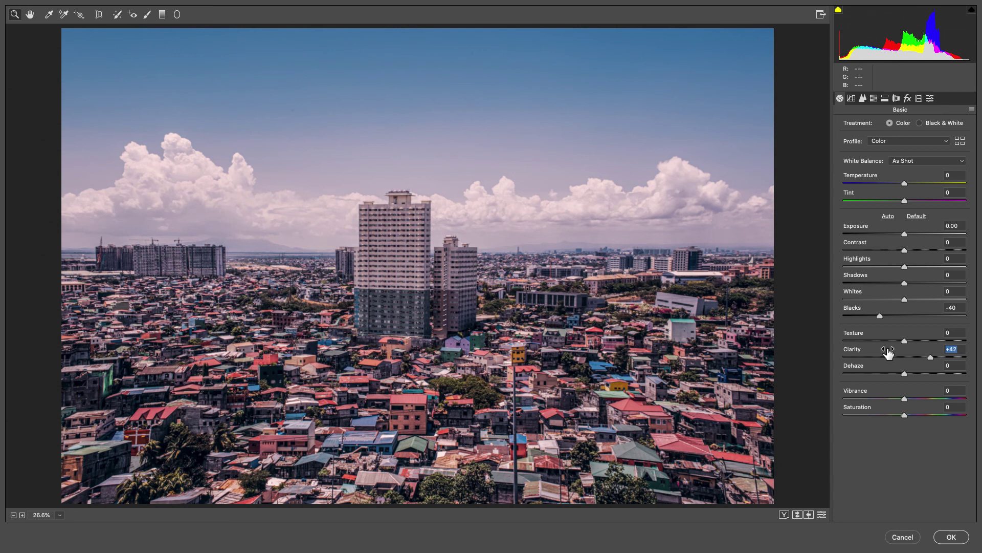
key(p)
key(p)
key(p)
key(p)
click(952, 537)
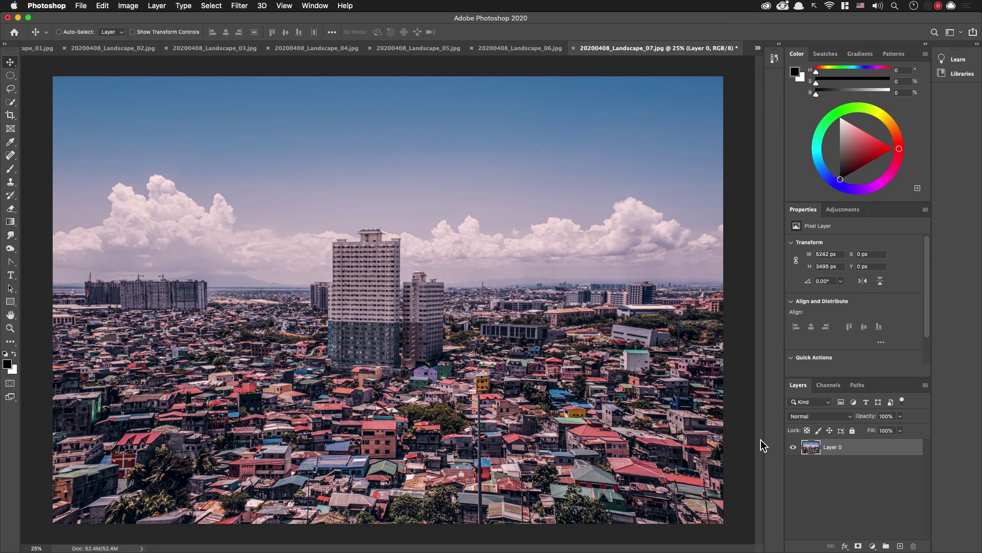
Switch to 20200408_Landscape_08.jpg and, in the Camera Raw Filter, apply Auto tone, Dehaze -58 and Vibrance +13
key(ctrl+Tab)
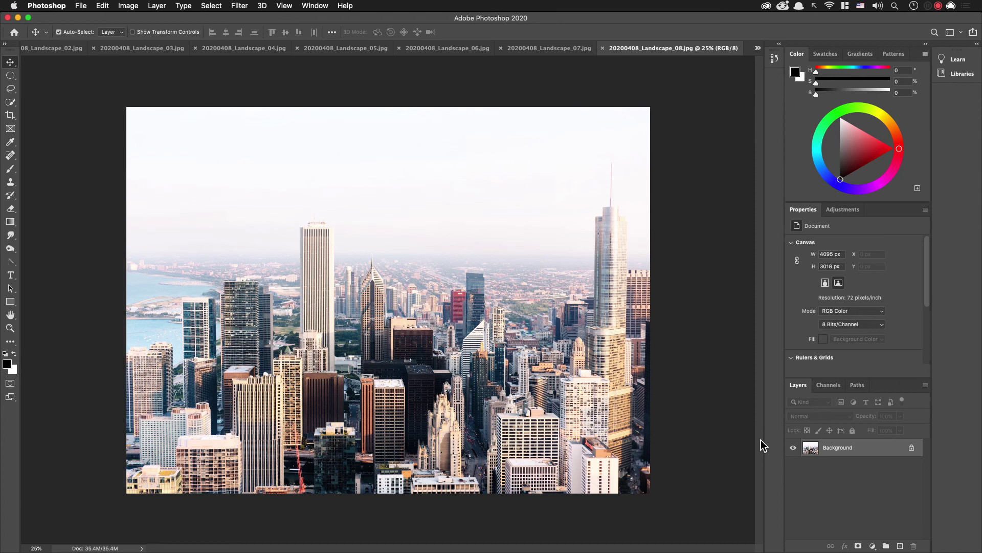
key(super+shift+a)
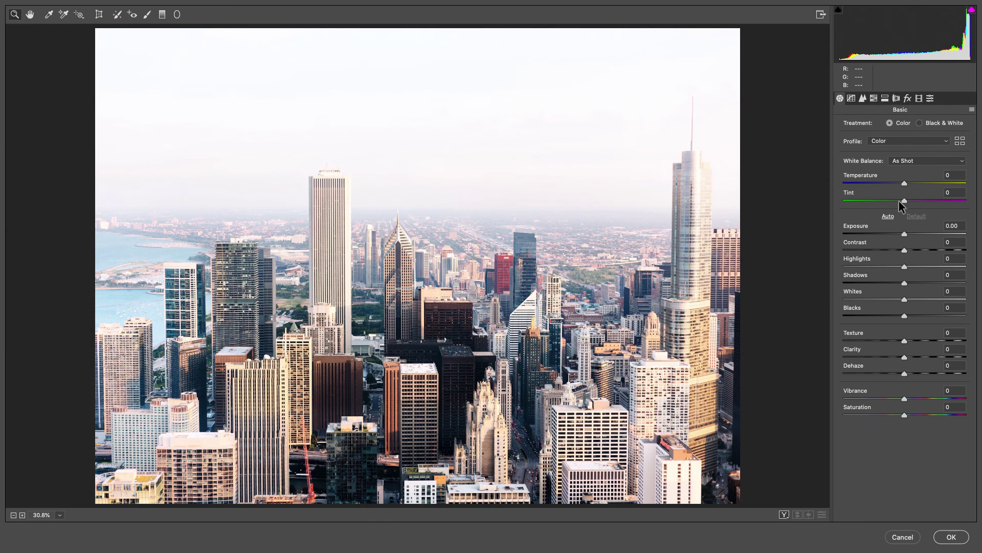
click(889, 216)
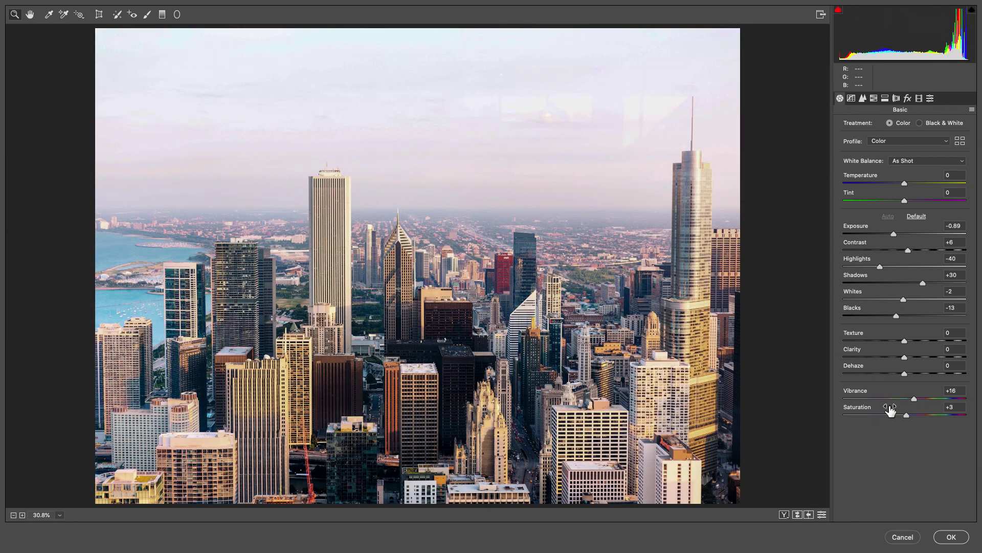
drag(875, 365, 898, 372)
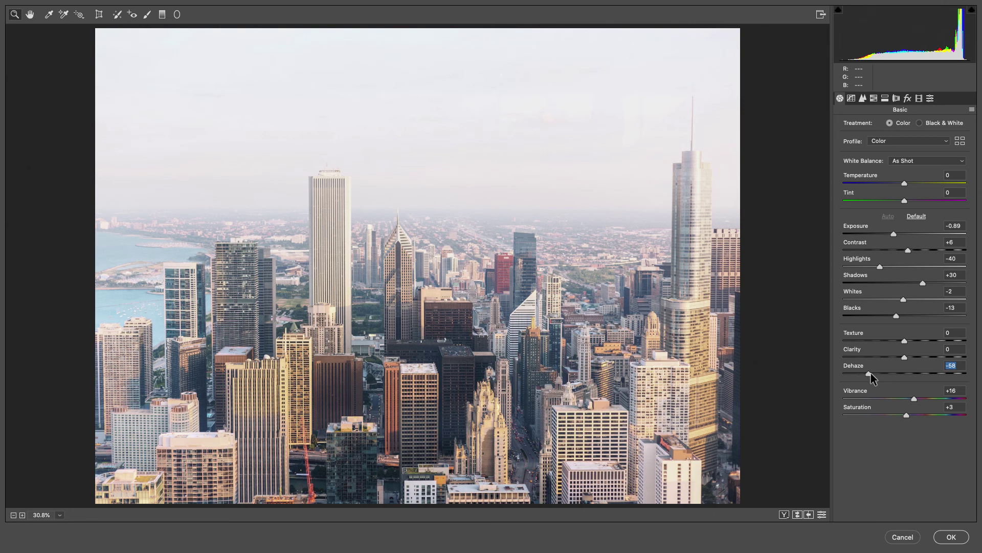
mouse_move(863, 393)
mouse_down()
mouse_move(915, 395)
mouse_move(872, 396)
mouse_up()
Apply the Strong Contrast point tone curve to the skyline photo
click(864, 99)
drag(943, 200, 945, 207)
click(921, 148)
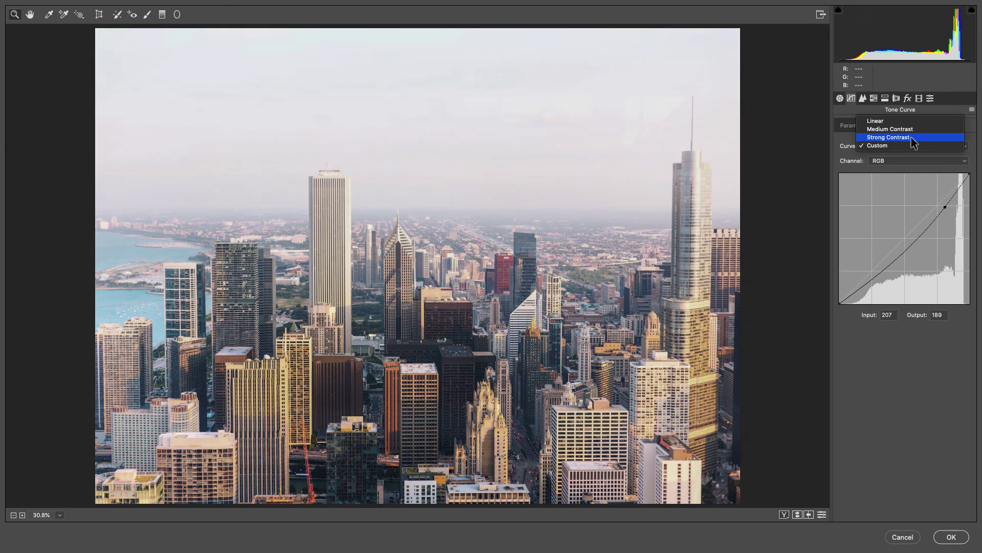
click(914, 143)
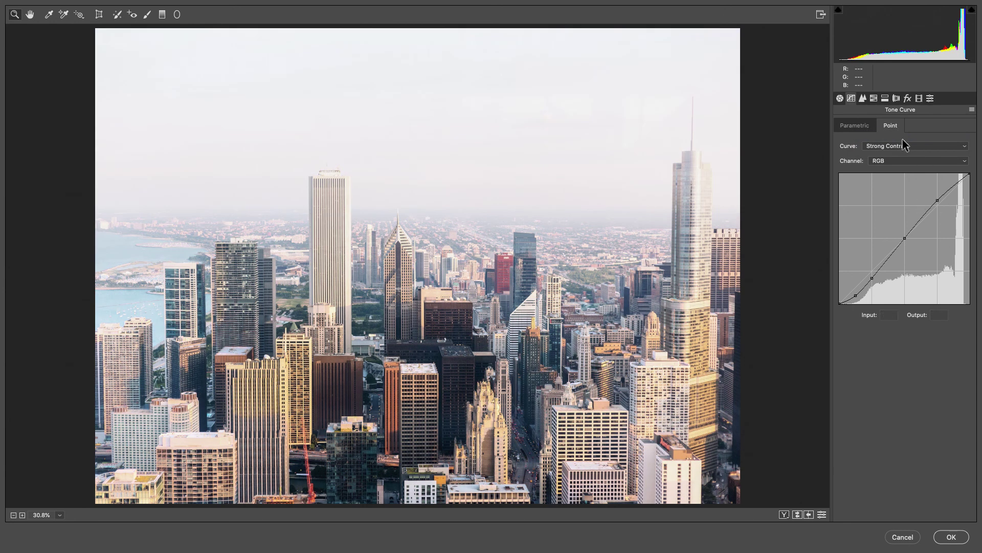
Add film effects to the skyline photo with a Grain Amount of 15 and a Post Crop Vignetting Amount of -12
click(840, 98)
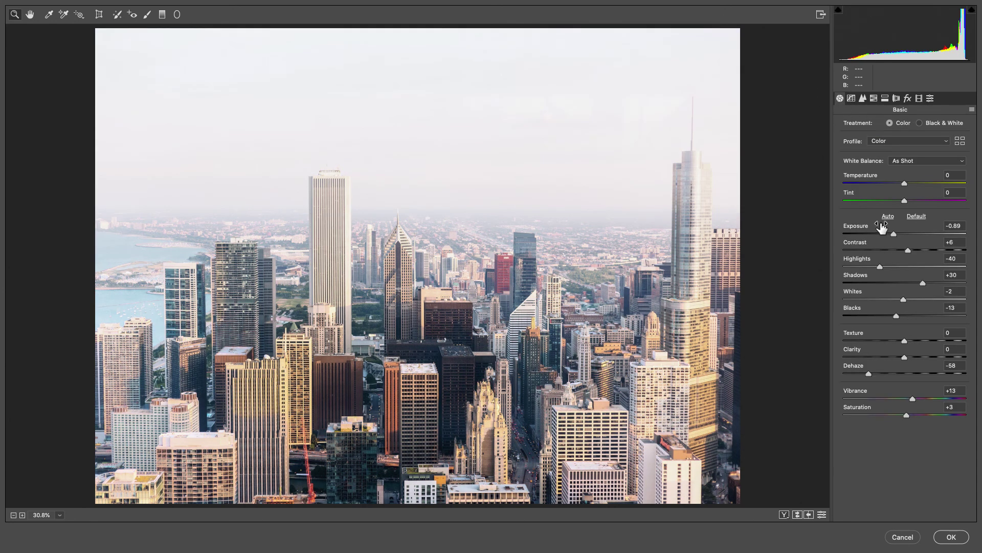
click(885, 98)
click(896, 98)
click(907, 98)
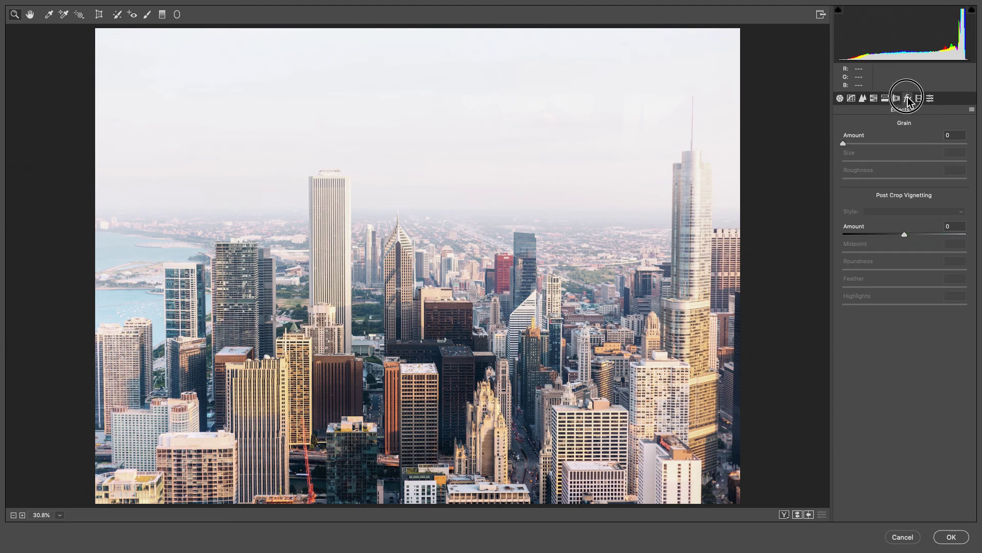
mouse_move(854, 143)
mouse_down()
mouse_move(879, 140)
mouse_move(853, 142)
mouse_move(861, 142)
mouse_up()
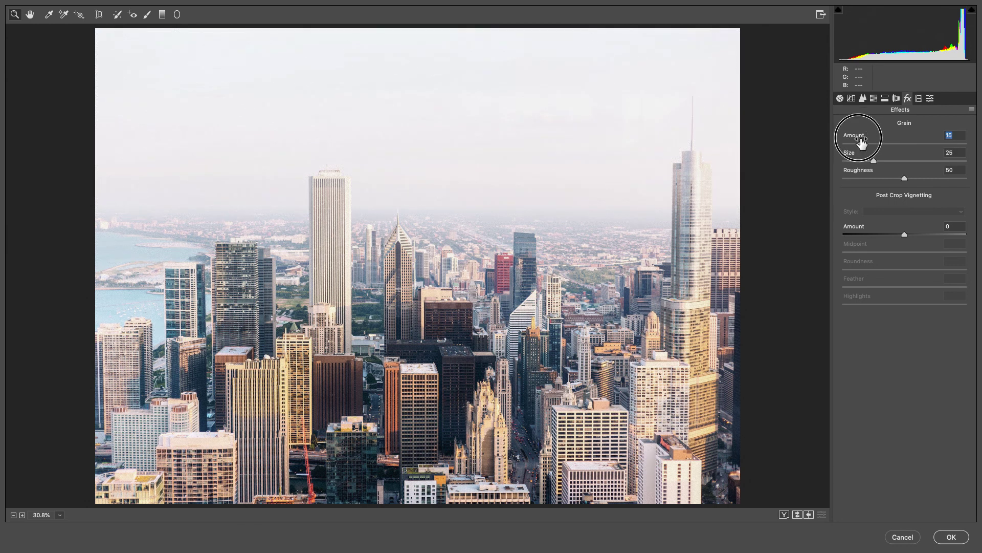
drag(903, 234, 872, 229)
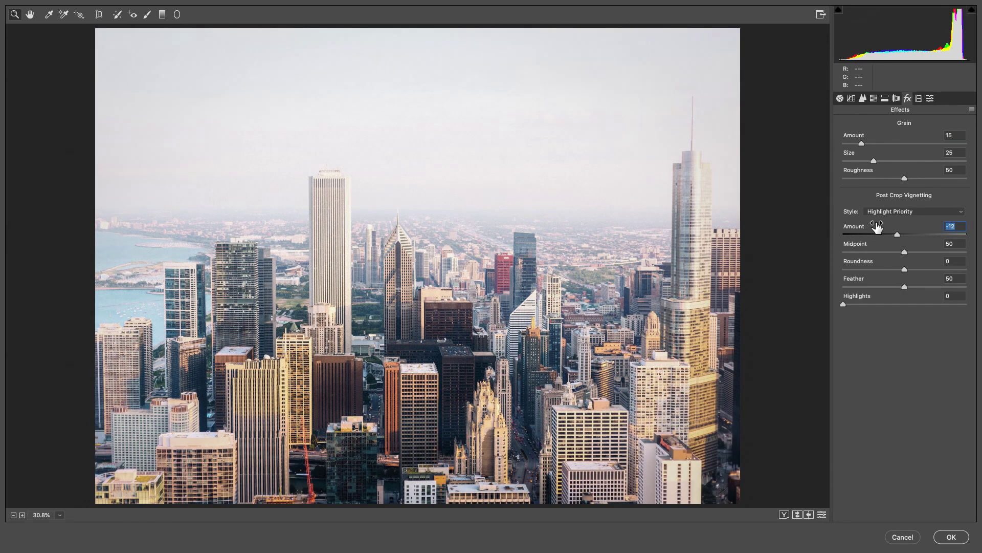
Raise the skyline photo's Saturation to +31 and Vibrance to +25 in the basic adjustments
click(841, 98)
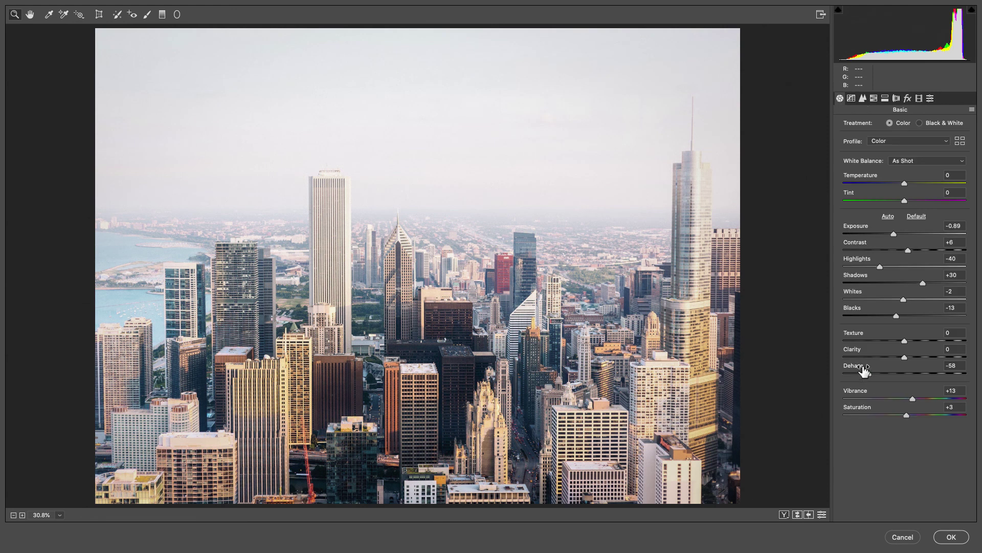
mouse_move(864, 408)
mouse_down()
mouse_move(876, 413)
mouse_move(868, 394)
mouse_up()
click(877, 409)
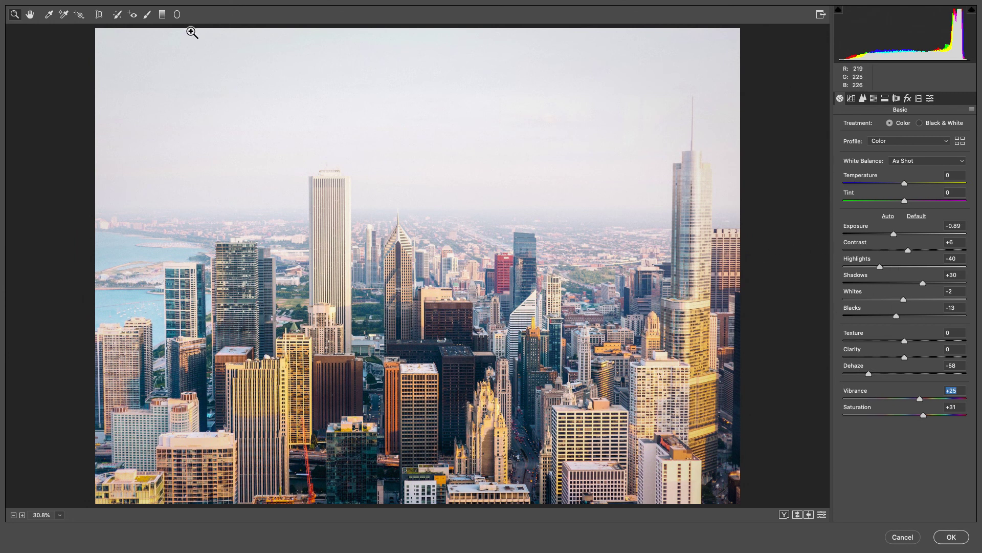
Draw a vertical Graduated Filter from the upper sky down to mid-skyline and set its Dehaze to +71 and Temperature to +73
click(162, 14)
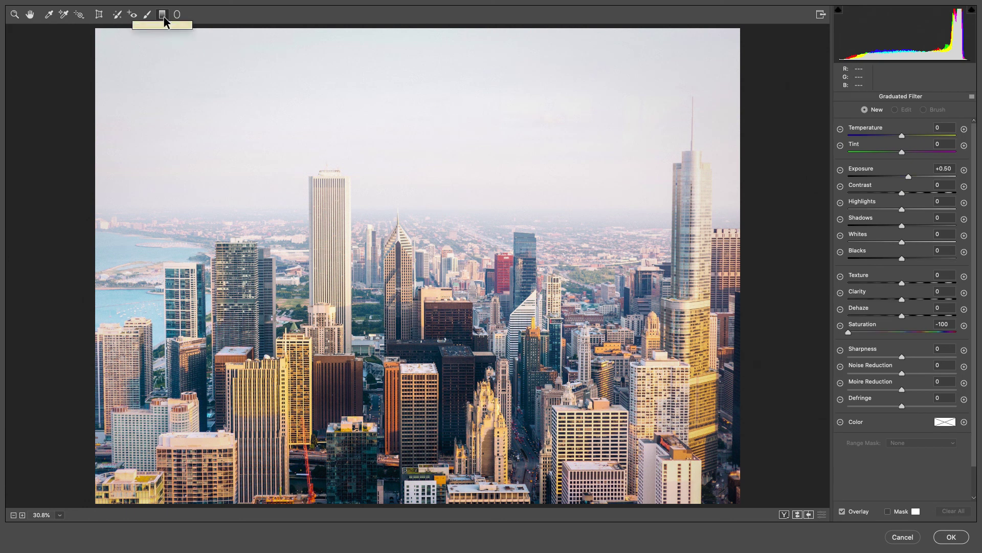
drag(411, 62, 411, 323)
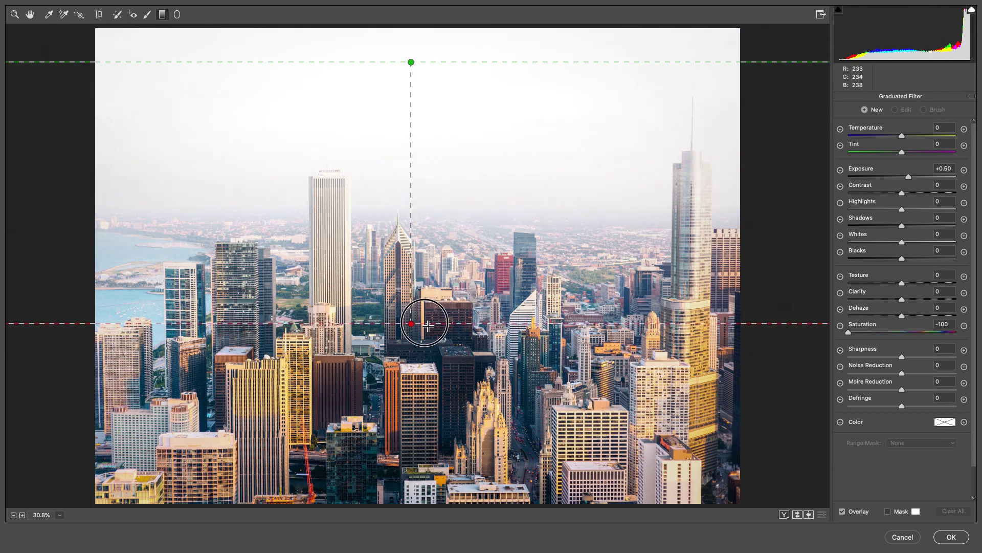
drag(901, 135, 887, 136)
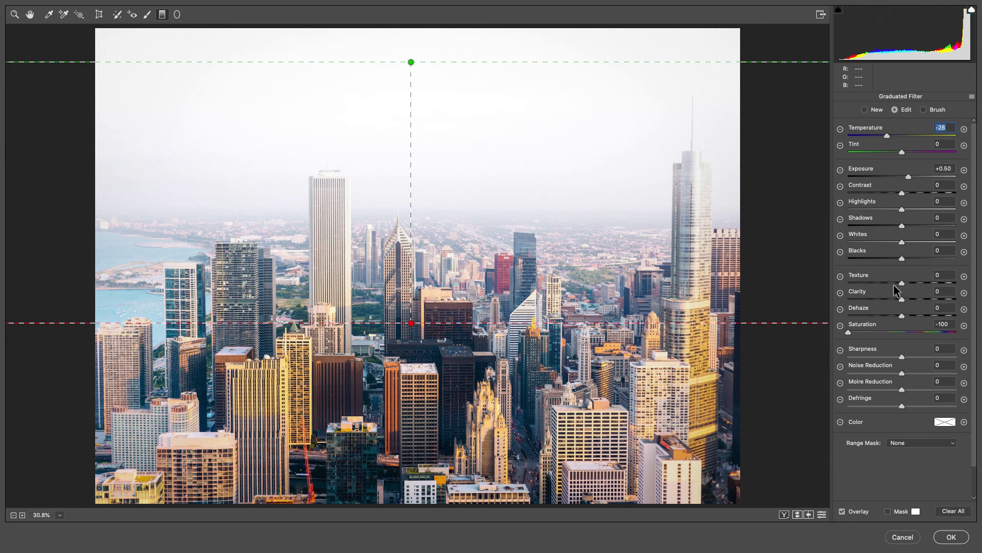
drag(890, 315, 920, 319)
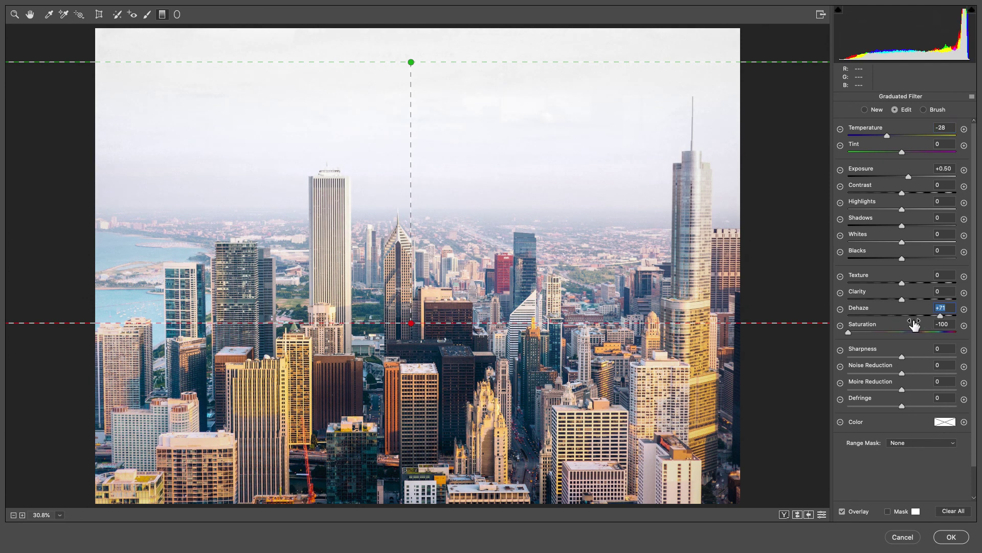
drag(868, 132, 922, 132)
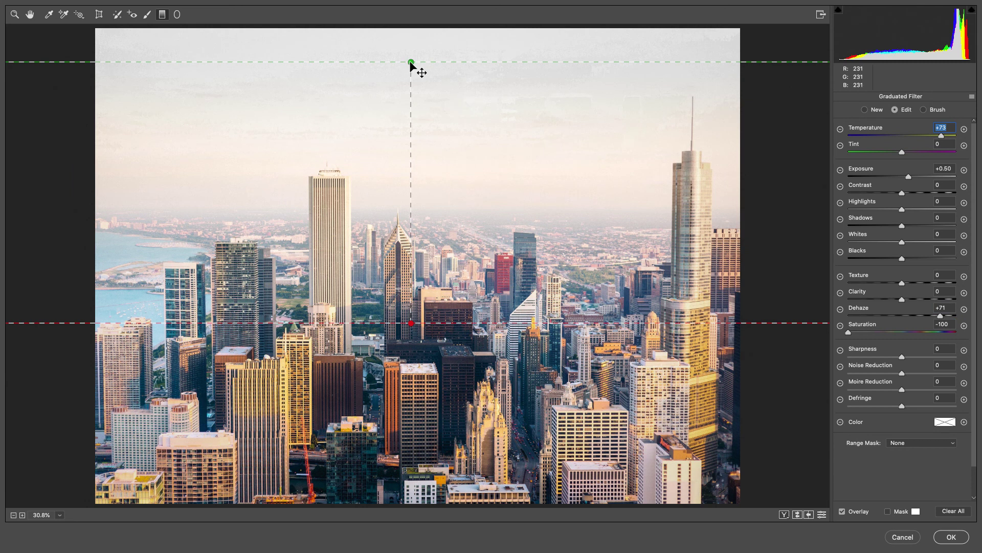
Clear all graduated filters from the skyline photo and switch its treatment to Black & White
click(953, 511)
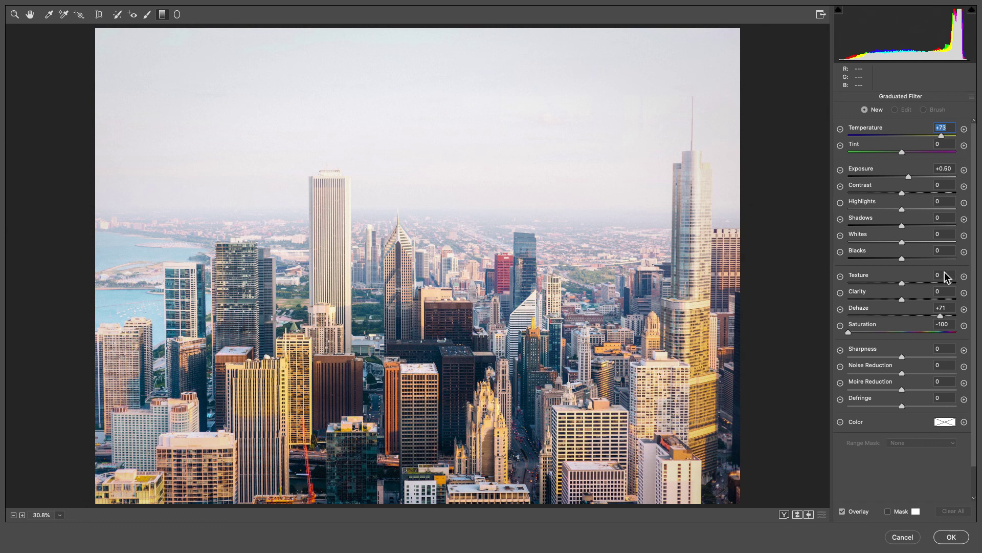
click(14, 15)
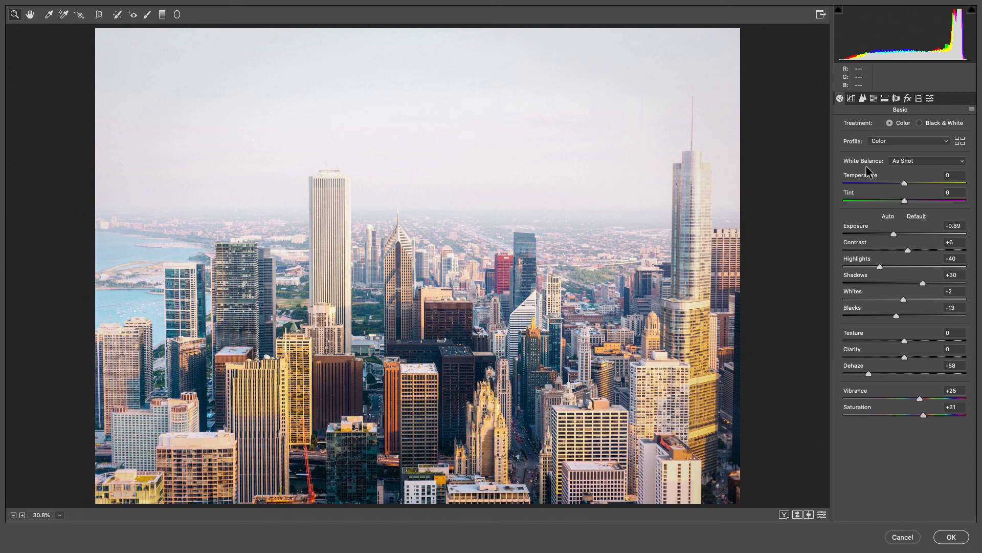
click(934, 125)
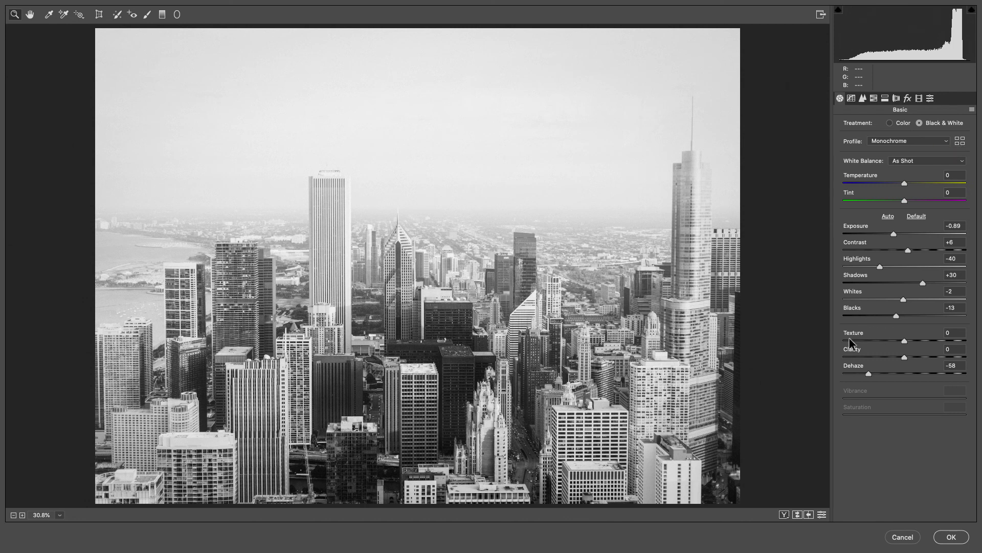
Set the black-and-white skyline's Exposure to -1.90, Highlights to +45, Shadows to +13 and Blacks to -57
mouse_move(853, 309)
mouse_down()
mouse_move(829, 309)
mouse_move(846, 309)
mouse_up()
drag(870, 279, 863, 276)
mouse_move(865, 228)
mouse_down()
mouse_move(877, 226)
mouse_move(854, 228)
mouse_up()
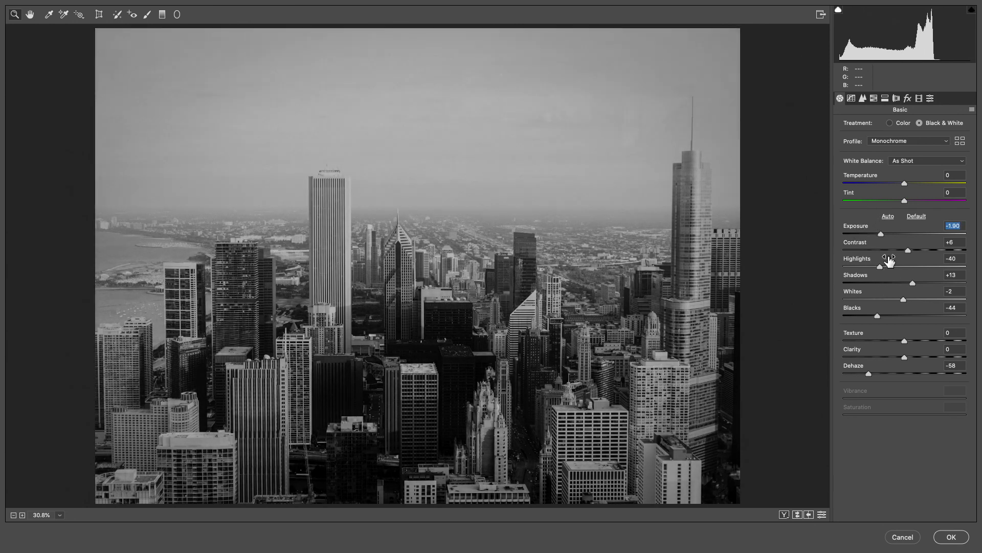
drag(878, 266, 916, 259)
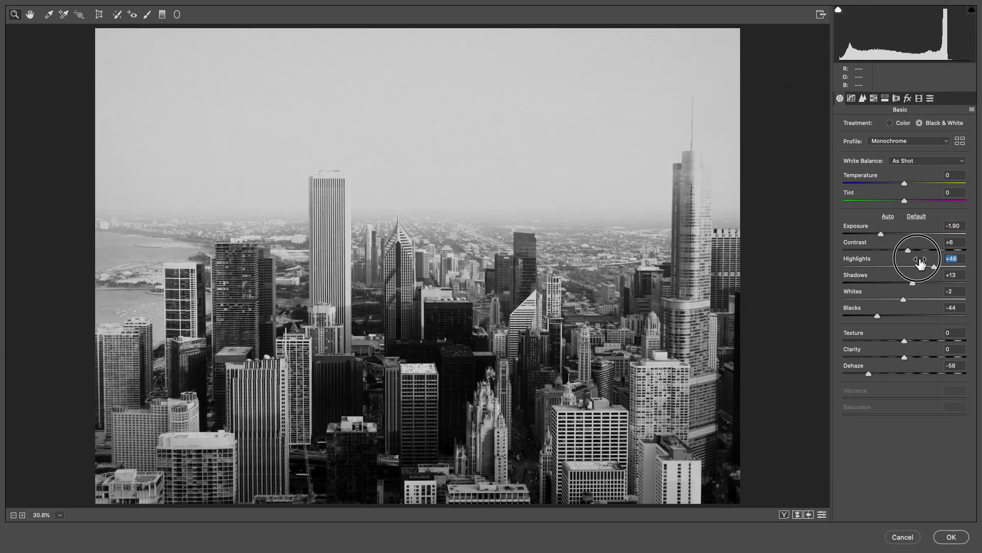
drag(870, 315, 862, 313)
drag(912, 262, 904, 264)
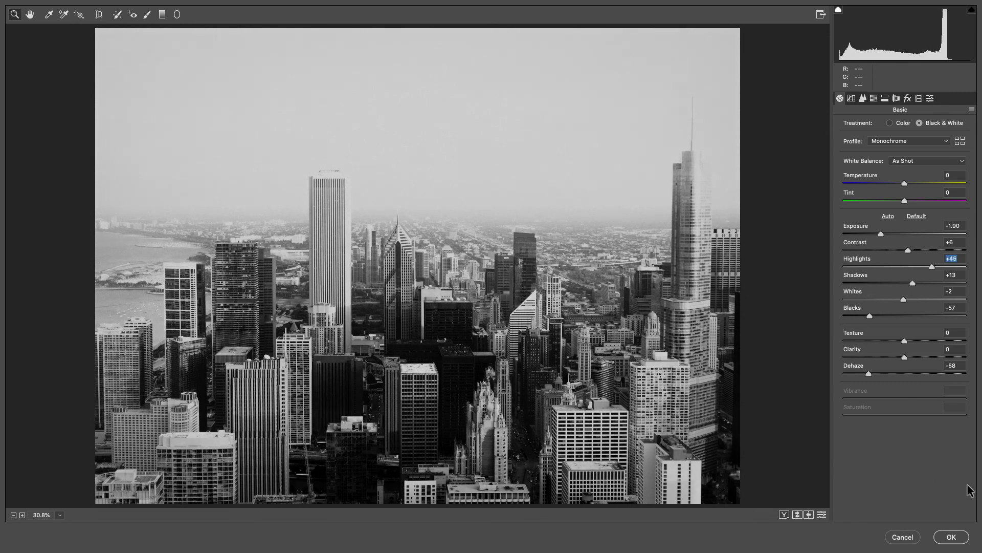
Set the skyline's Dehaze to +5 and Clarity to +53, add moderate Texture, and apply the Camera Raw Filter
drag(868, 374, 892, 347)
click(868, 353)
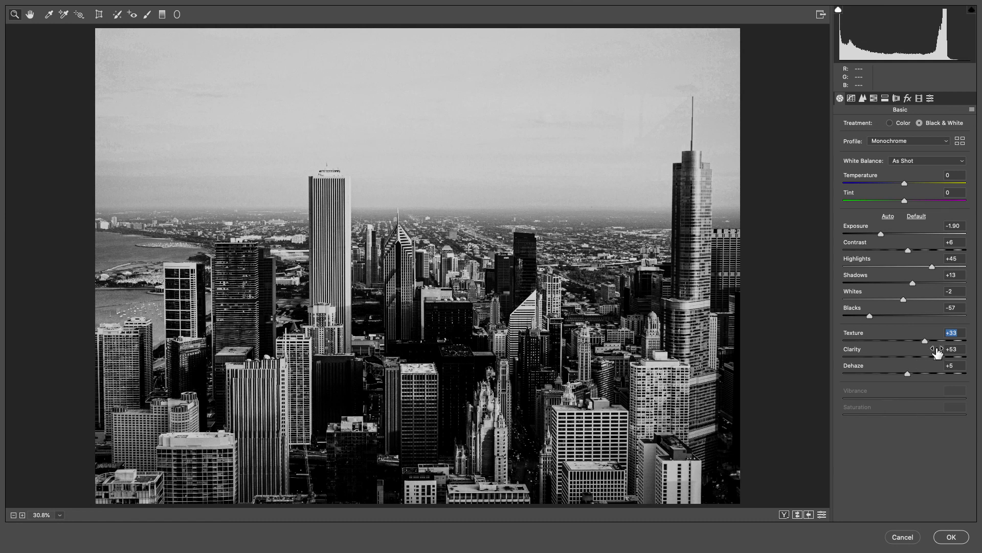
drag(925, 340, 918, 341)
click(945, 535)
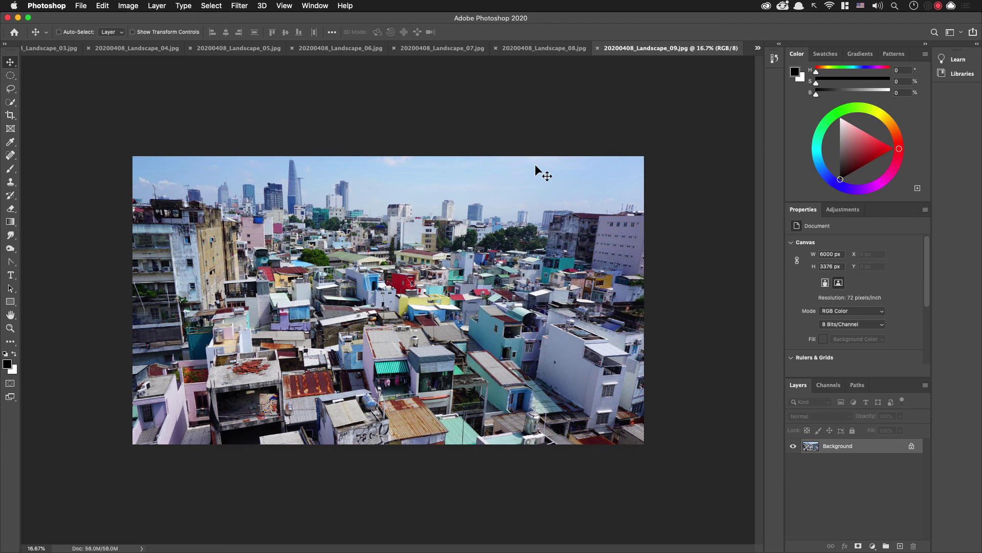
Apply Lens Correction to 20200408_Landscape_09.jpg with a custom Remove Distortion value of +7.07
key(super+shift+r)
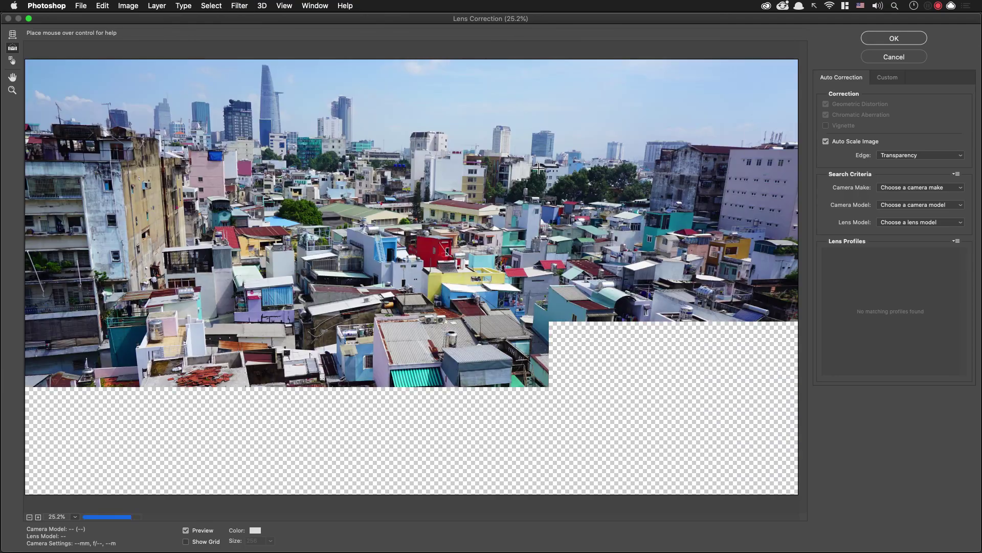
click(885, 78)
drag(894, 129, 890, 125)
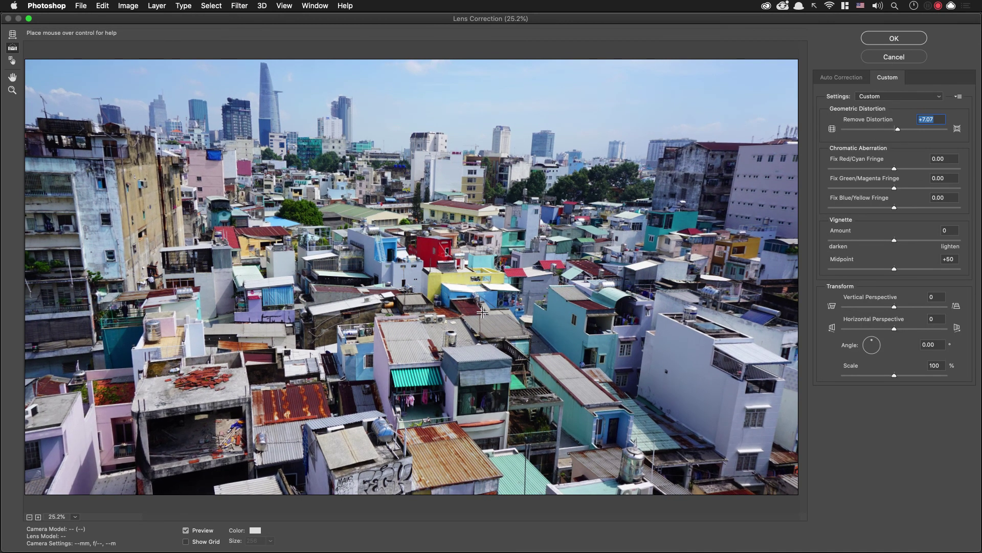
click(901, 43)
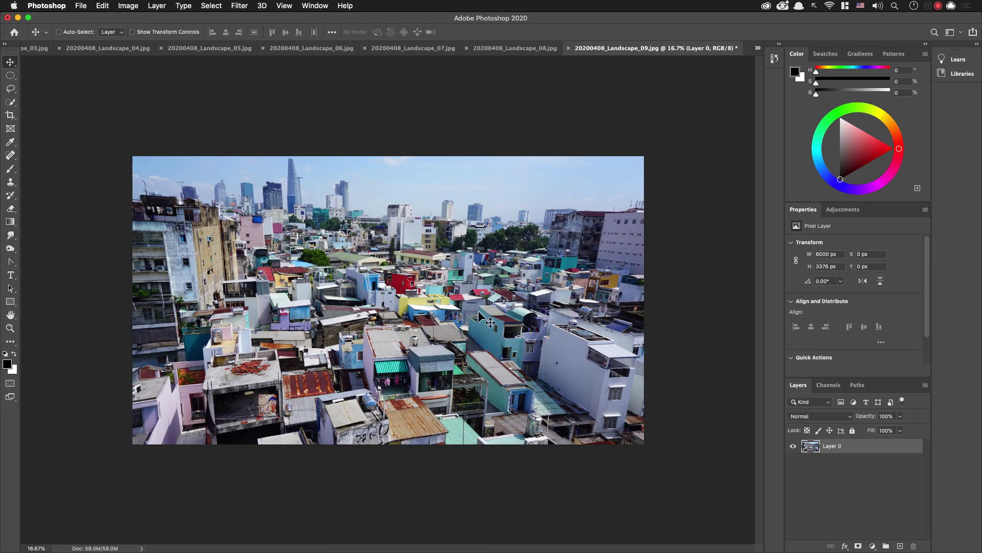
Crop the rooftop city photo at the 4:5 (8:10) ratio over its full height, keeping the cropped pixels
key(c)
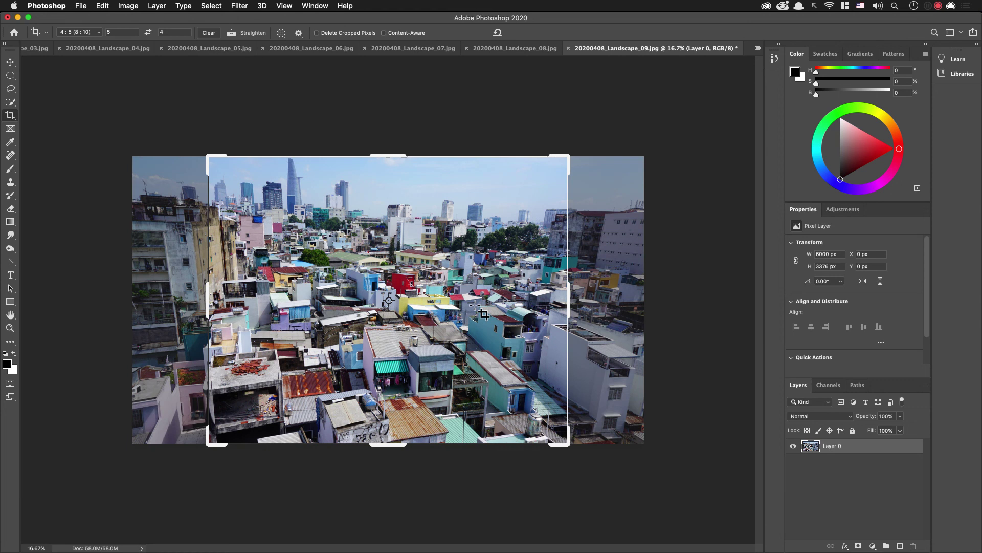
click(486, 307)
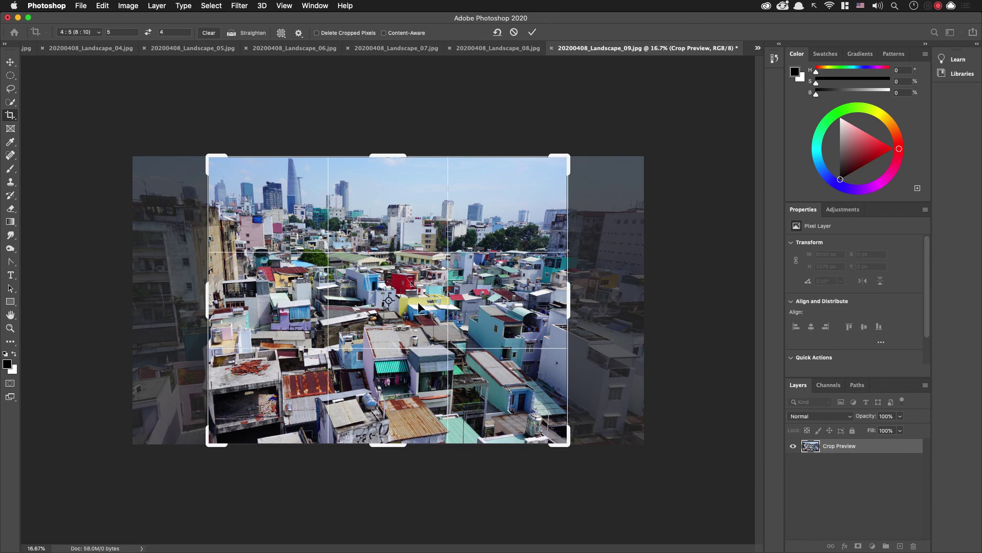
mouse_move(395, 307)
mouse_down()
mouse_move(404, 310)
mouse_move(384, 312)
mouse_move(444, 316)
mouse_move(392, 310)
mouse_move(460, 306)
mouse_move(398, 310)
mouse_move(413, 313)
mouse_up()
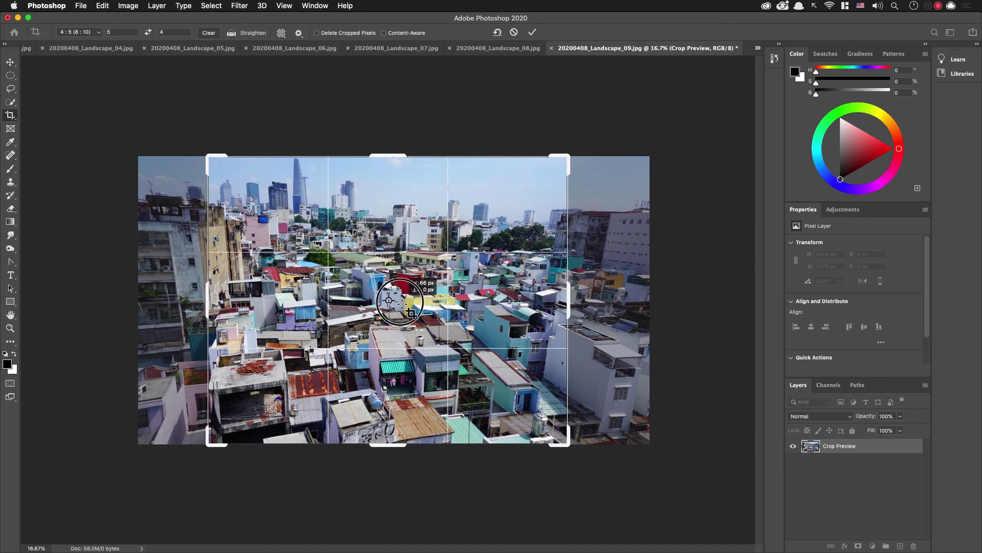
key(Return)
Move the photo layer horizontally within the cropped canvas to X -208 px, keeping Y at 0 px
key(v)
drag(391, 315, 439, 310)
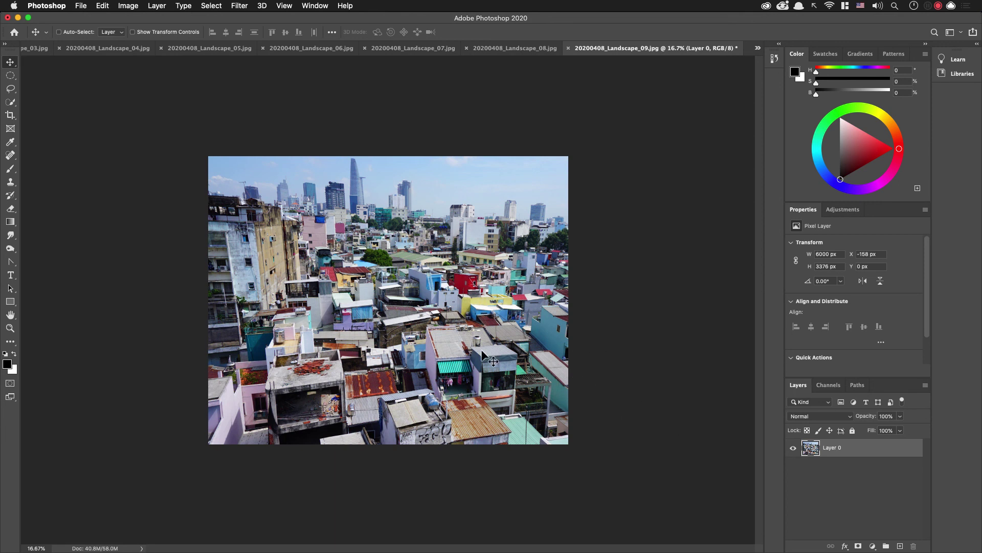
key(shift+Left)
key(shift+Left)
key(shift+Left)
key(shift+Left)
key(shift+Left)
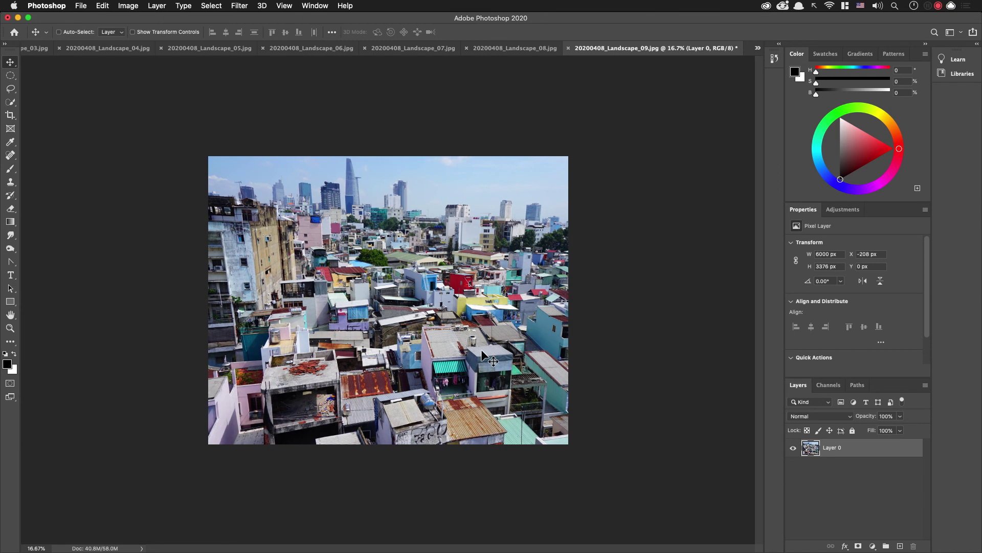
Select the whole canvas and copy the visible area of the photo to a new layer
key(super+shift+a)
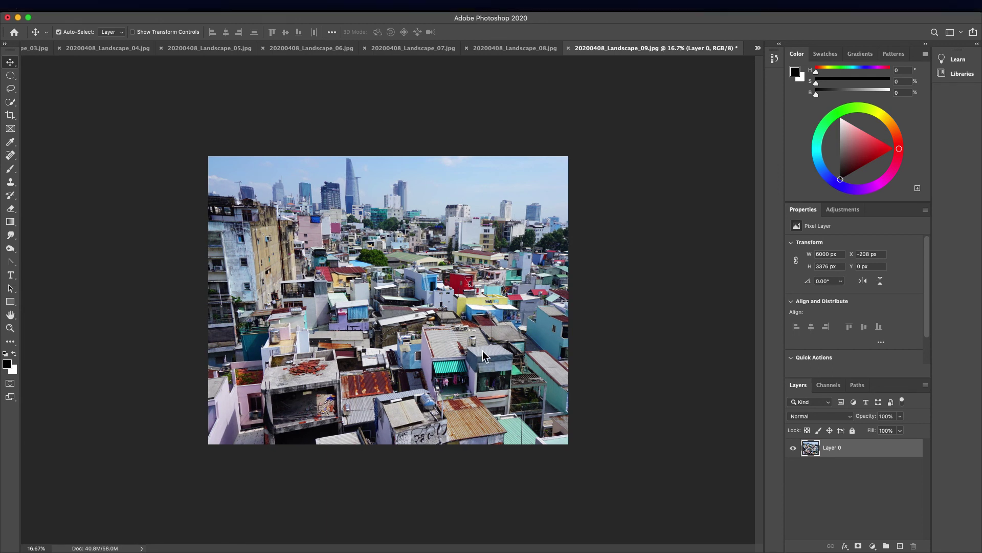
key(Escape)
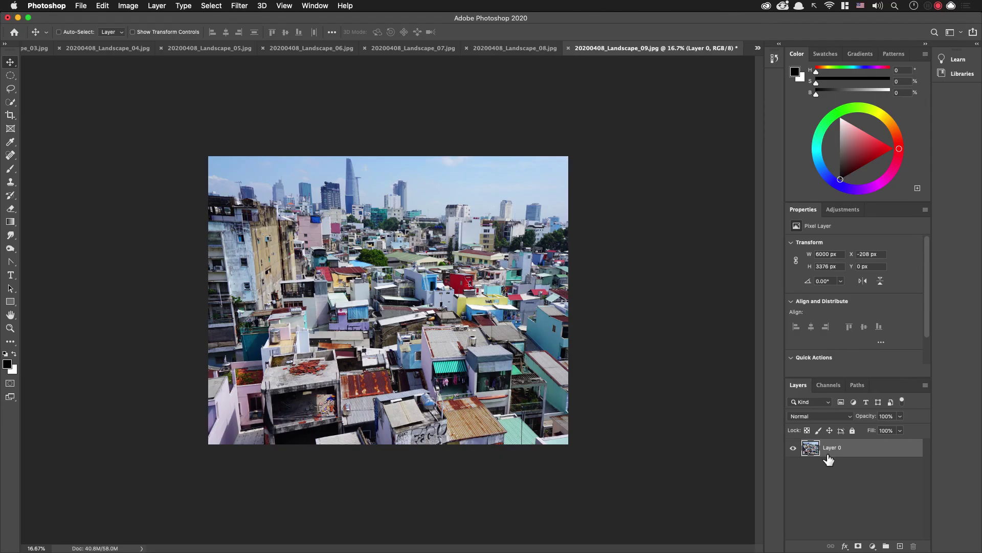
key(super+a)
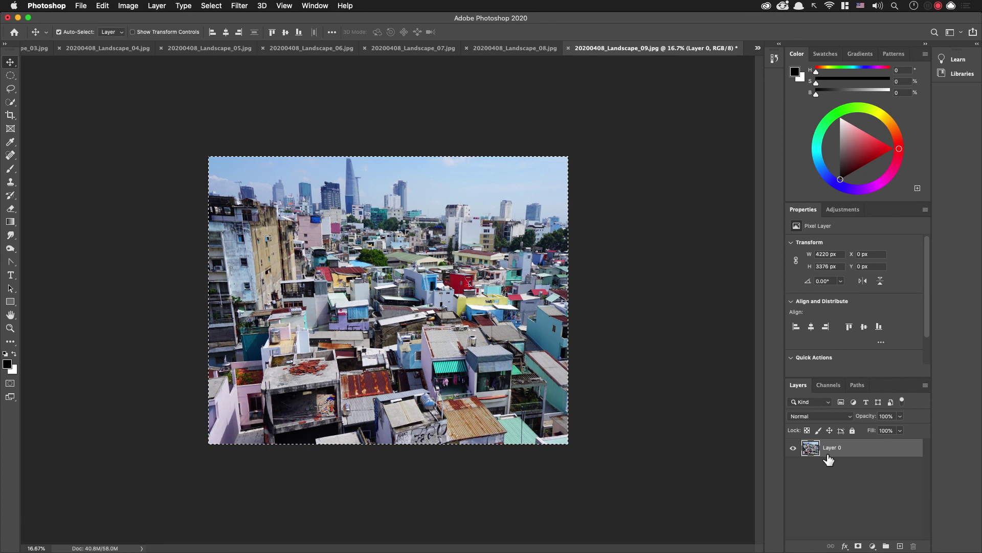
key(super+j)
In the Camera Raw Filter, apply Auto tone to the rooftop photo, then set Clarity +43, Vibrance +17 and Exposure +0.08
key(super+shift+a)
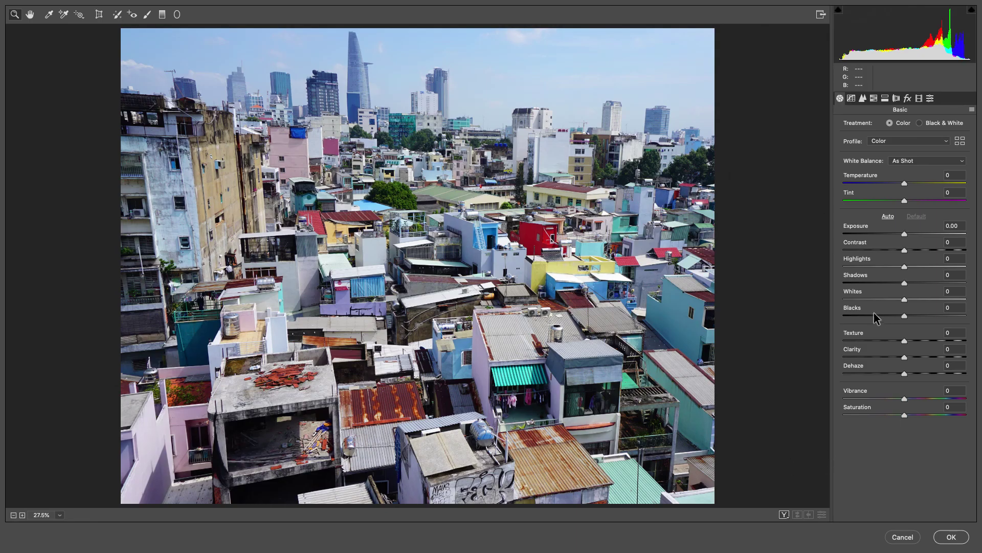
click(888, 217)
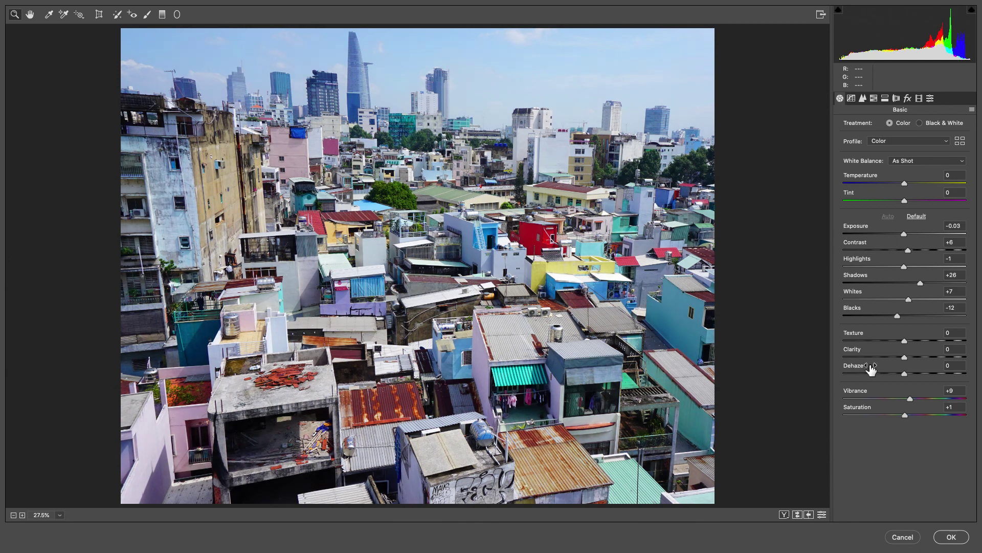
drag(866, 356, 898, 340)
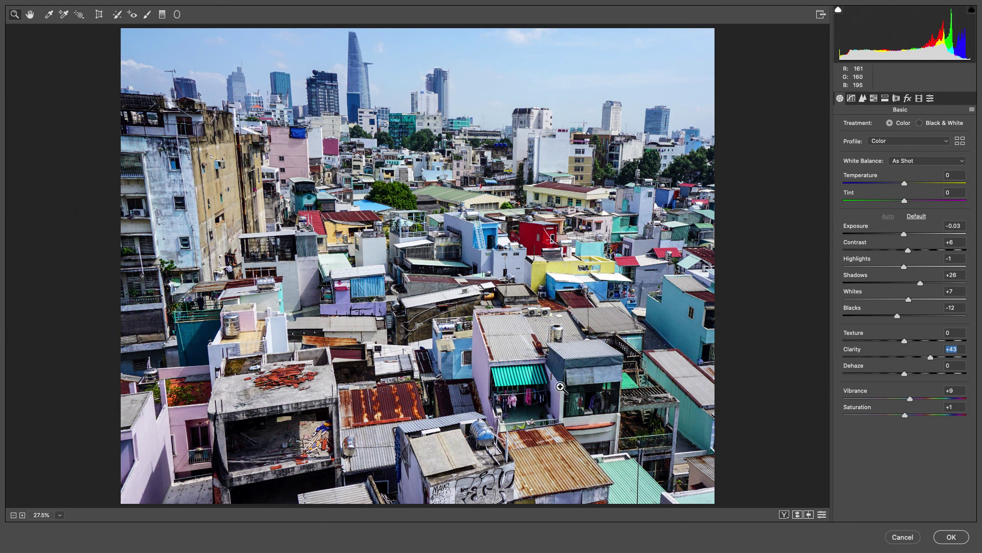
drag(871, 395, 877, 395)
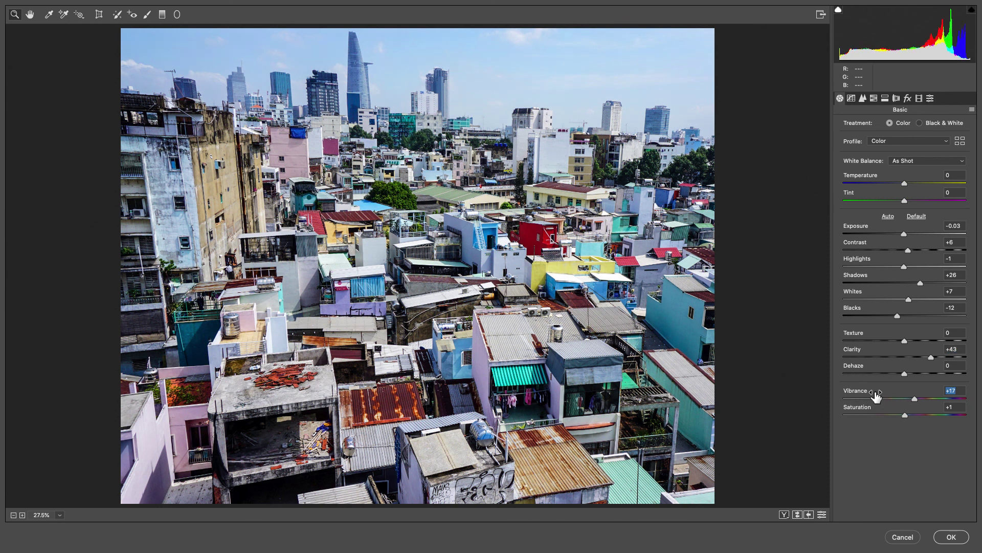
drag(860, 231, 861, 231)
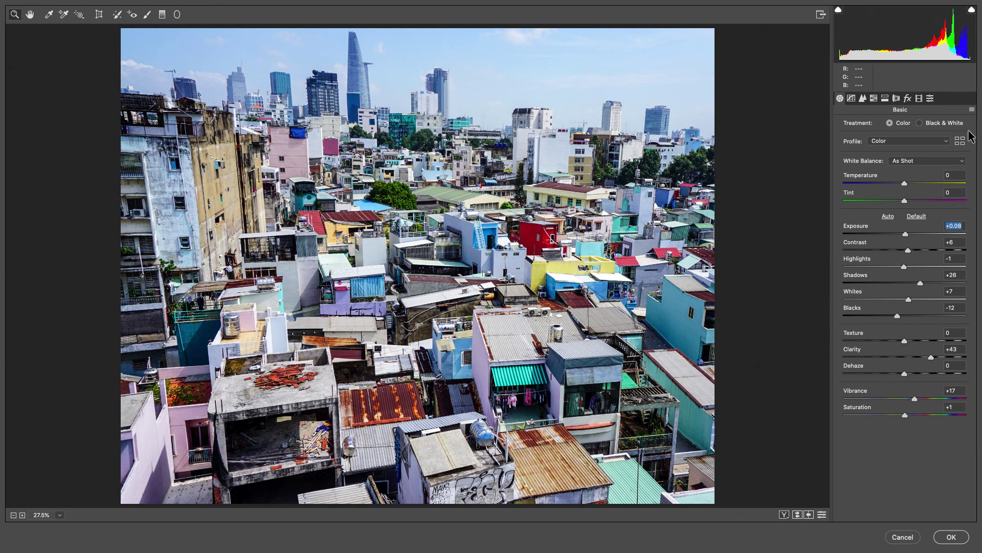
Apply the Artistic 02 profile to the rooftop photo with an Amount of 138
click(960, 140)
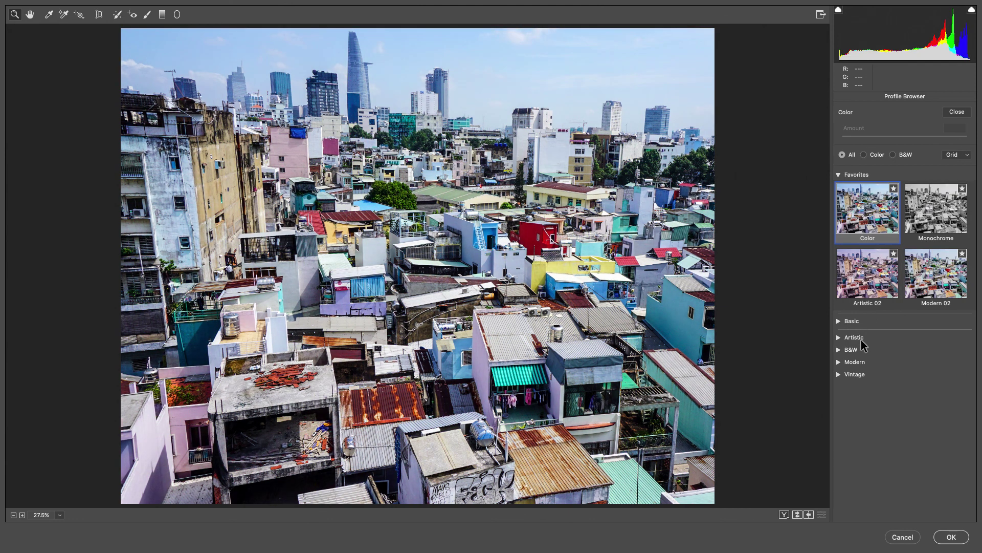
click(865, 338)
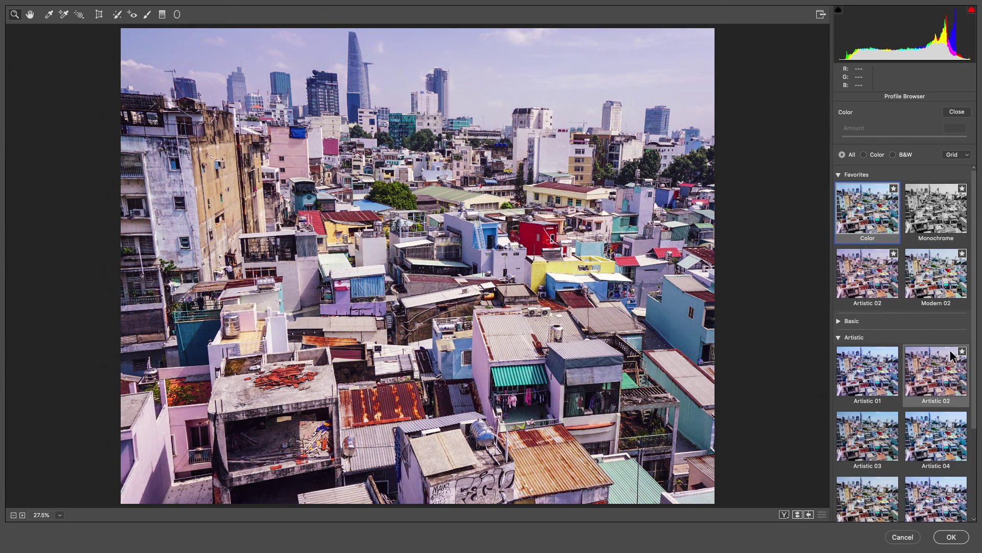
scroll(948, 350, down, 5)
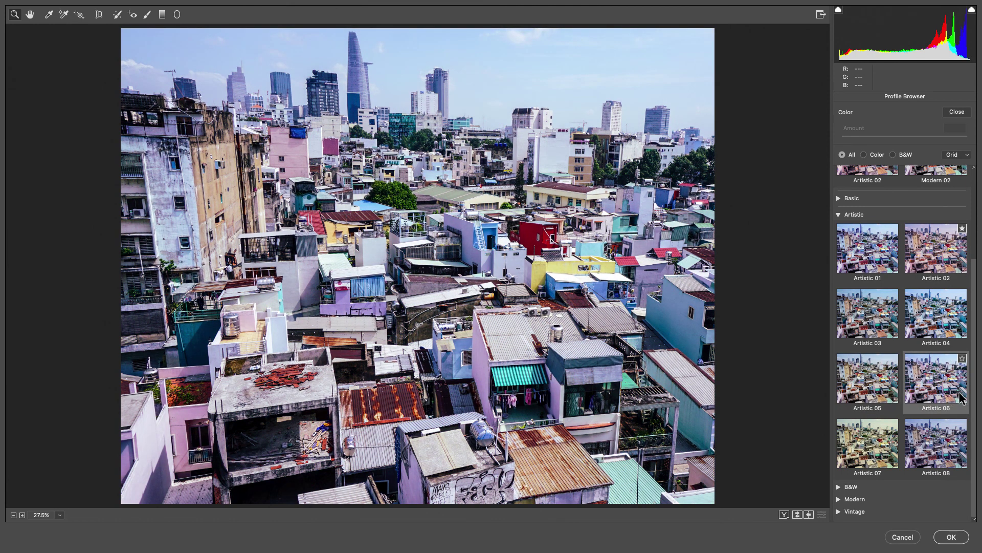
click(939, 264)
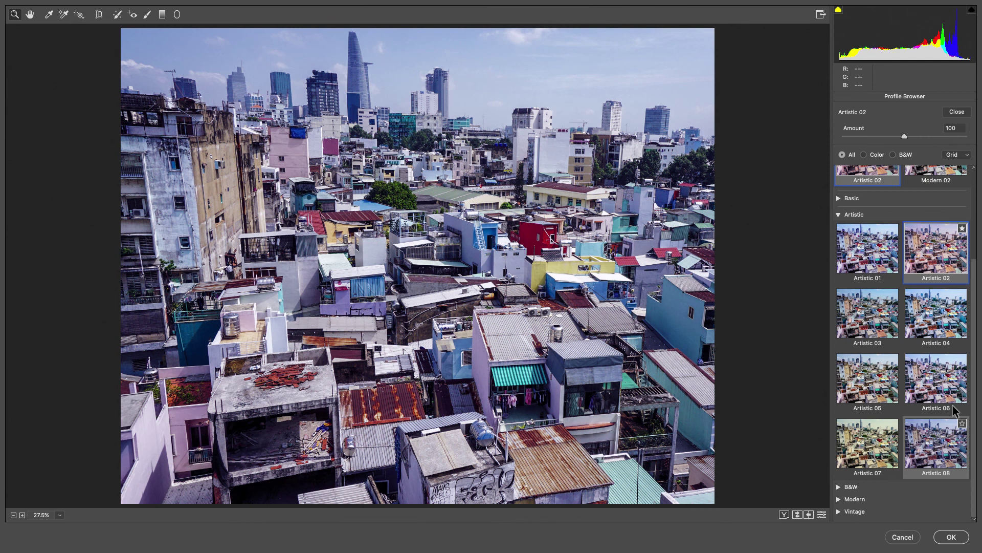
scroll(941, 263, up, 2)
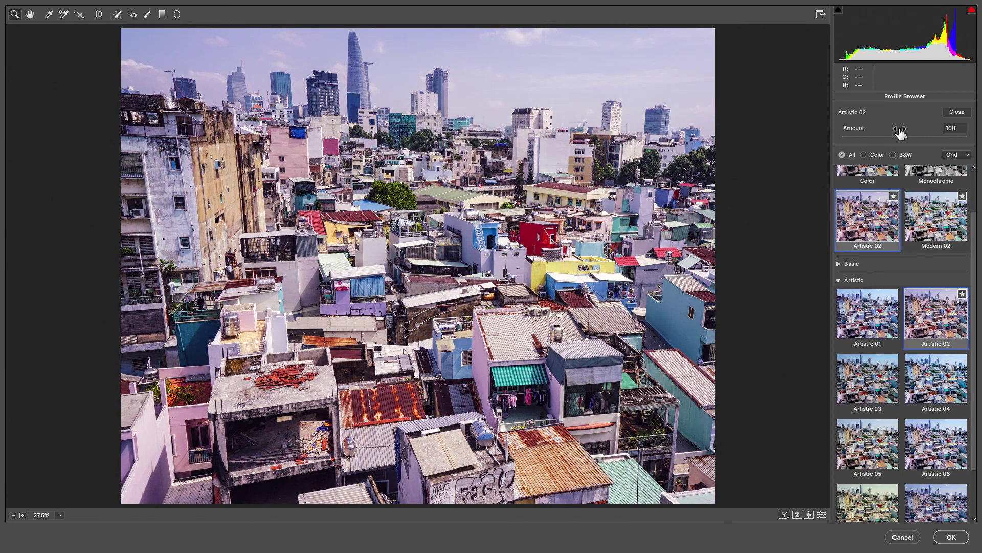
mouse_move(864, 132)
mouse_down()
mouse_move(888, 133)
mouse_move(880, 132)
mouse_up()
click(956, 111)
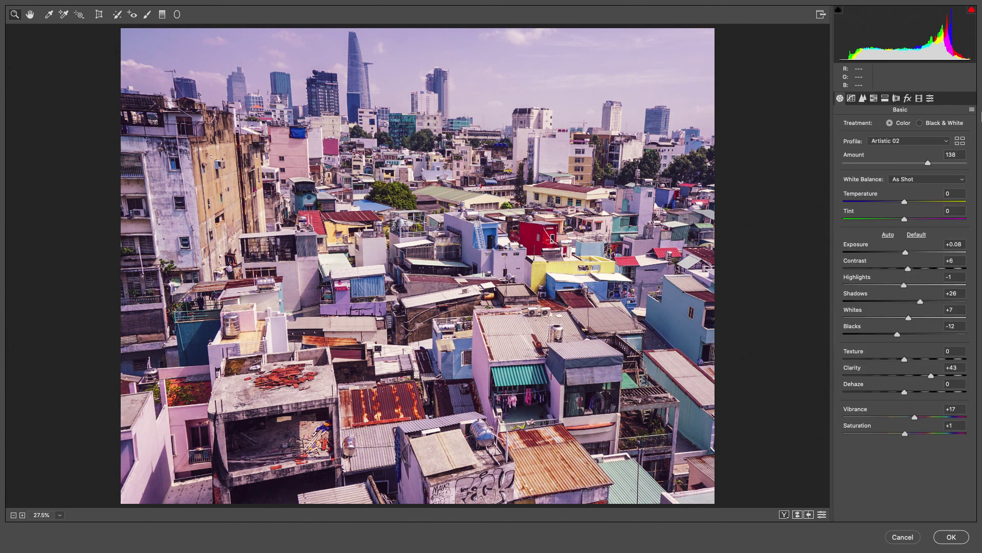
Lower the rooftop photo's Blacks slightly and apply the Camera Raw Filter
click(864, 333)
drag(865, 335, 862, 333)
click(952, 537)
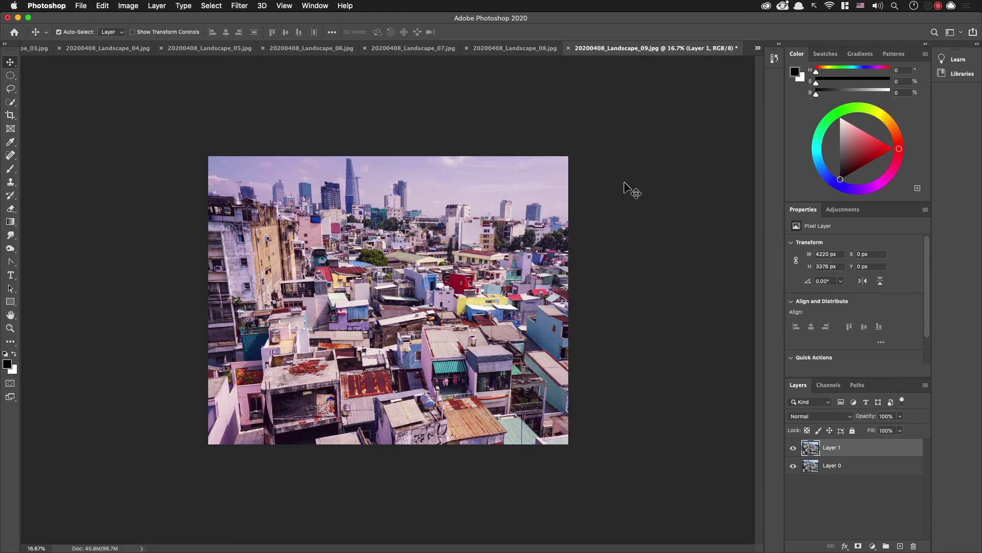
Switch to 20200408_Landscape_10.jpg and open the custom Lens Correction settings for it
key(ctrl+Tab)
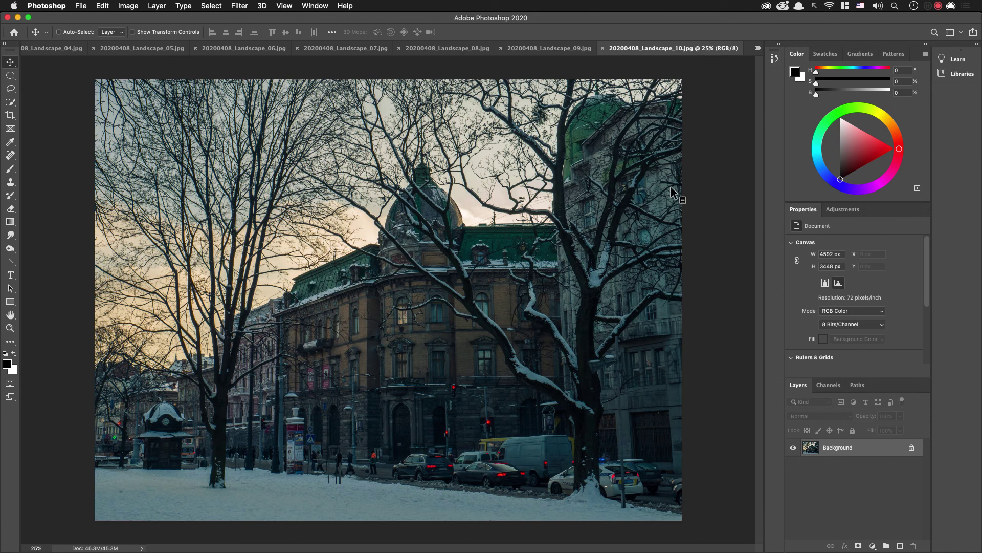
key(ctrl+Tab)
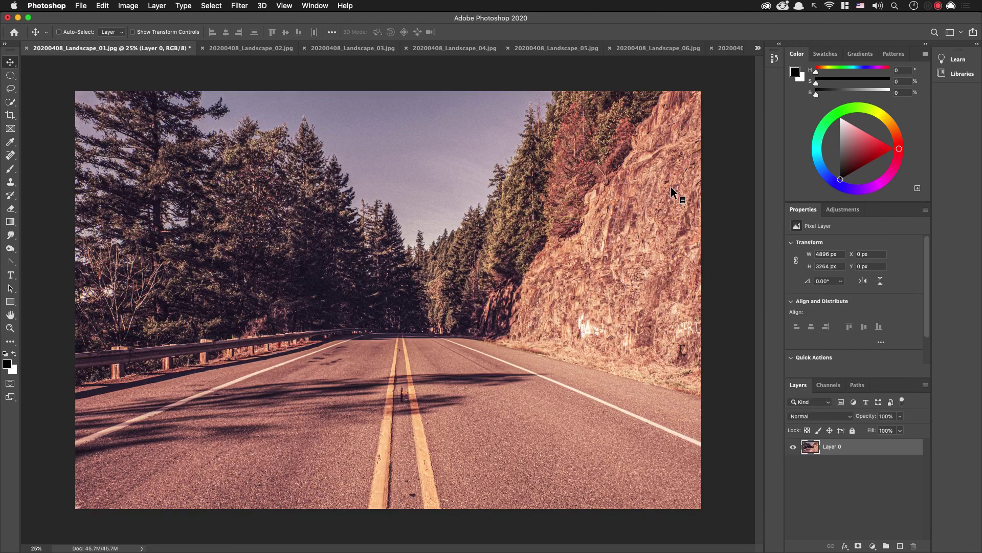
key(ctrl+shift+Tab)
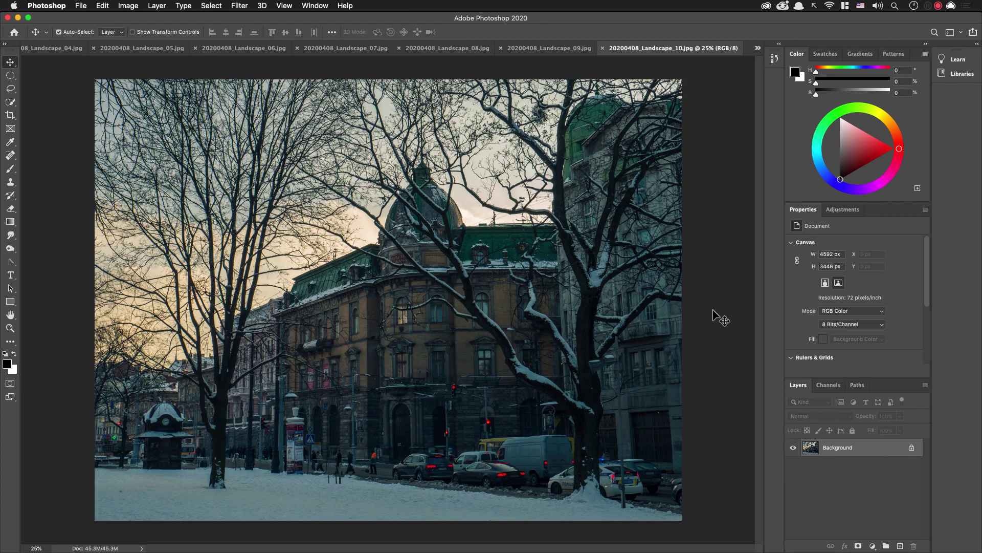
key(super+shift+r)
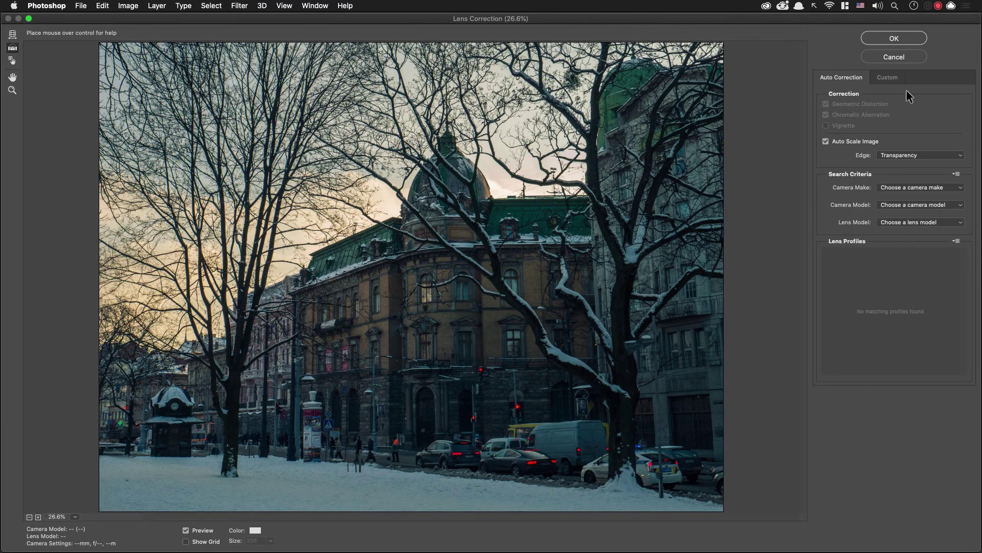
click(890, 77)
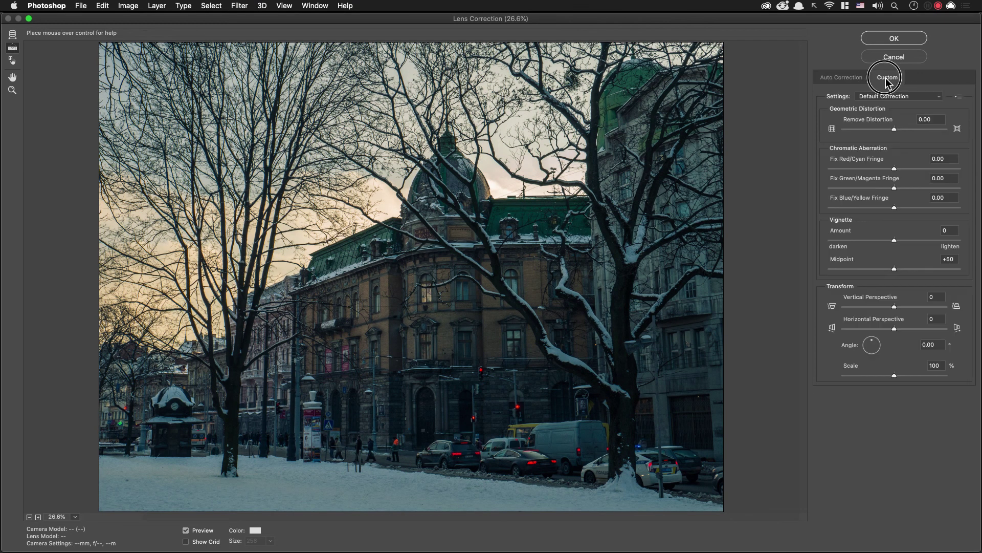
Set the Horizontal Perspective of the snowy street photo to +19, comparing the correction with the uncorrected preview
click(867, 328)
drag(866, 327, 894, 329)
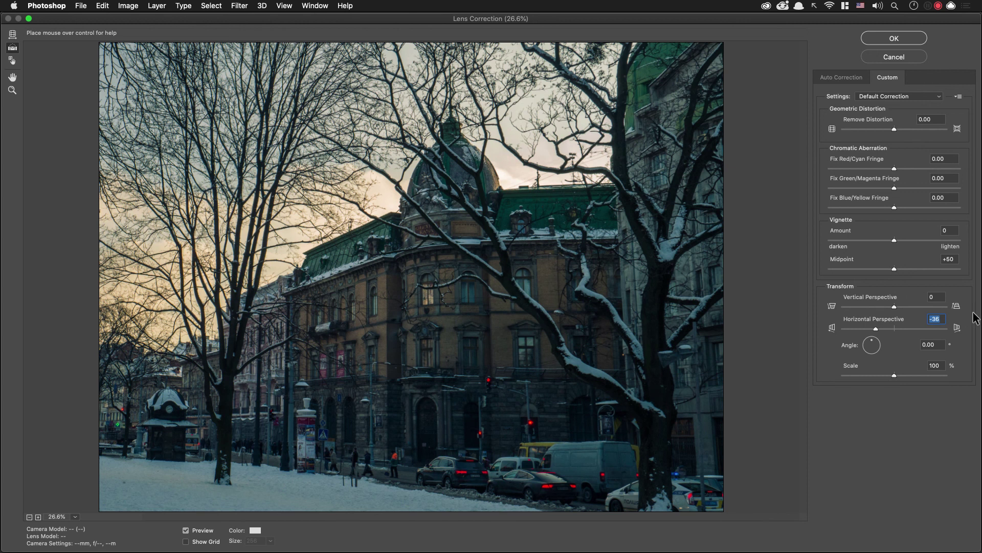
key(shift+Up)
key(shift+Up)
key(shift+Up)
key(shift+Up)
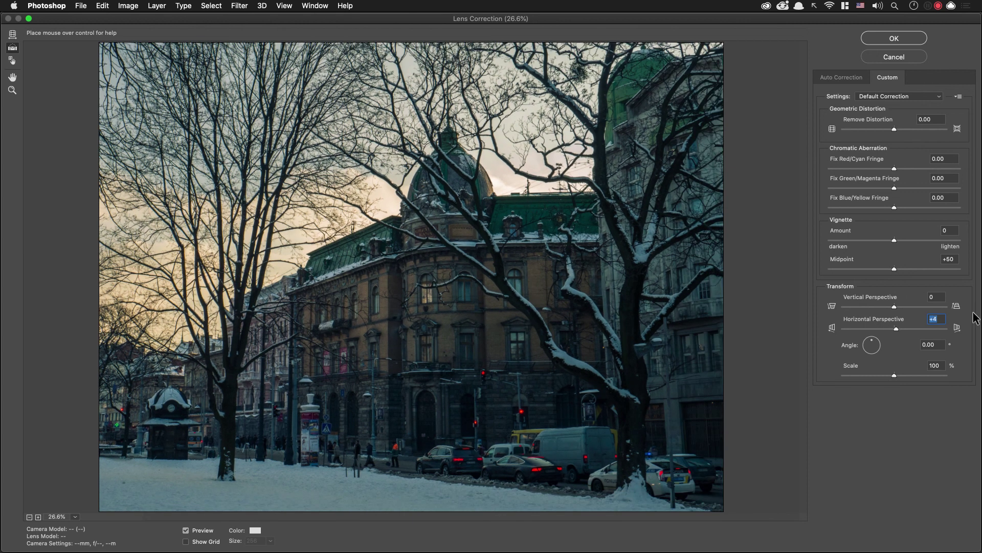
key(shift+Up)
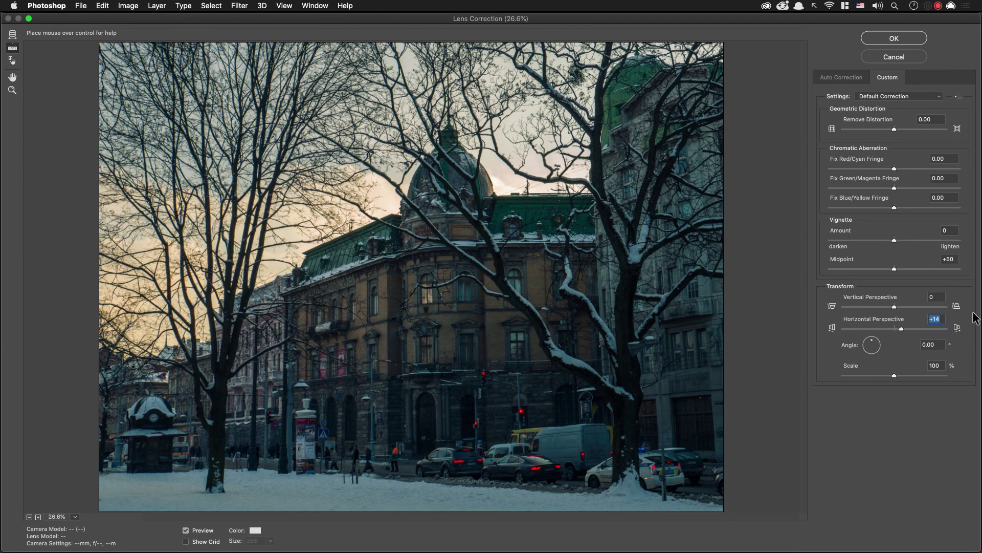
key(p)
key(p)
key(p)
key(p)
key(p)
key(p)
key(Up)
key(Up)
key(Up)
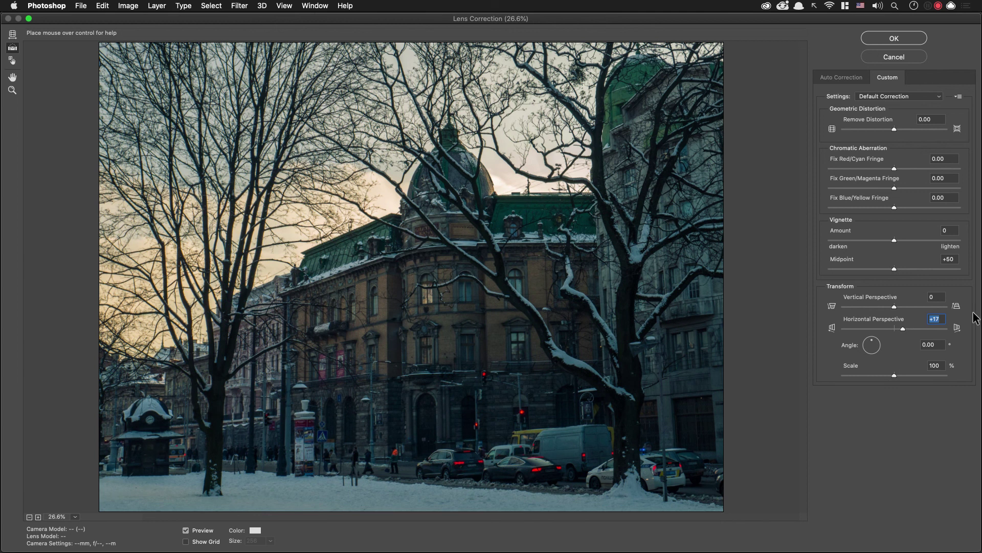
key(Up)
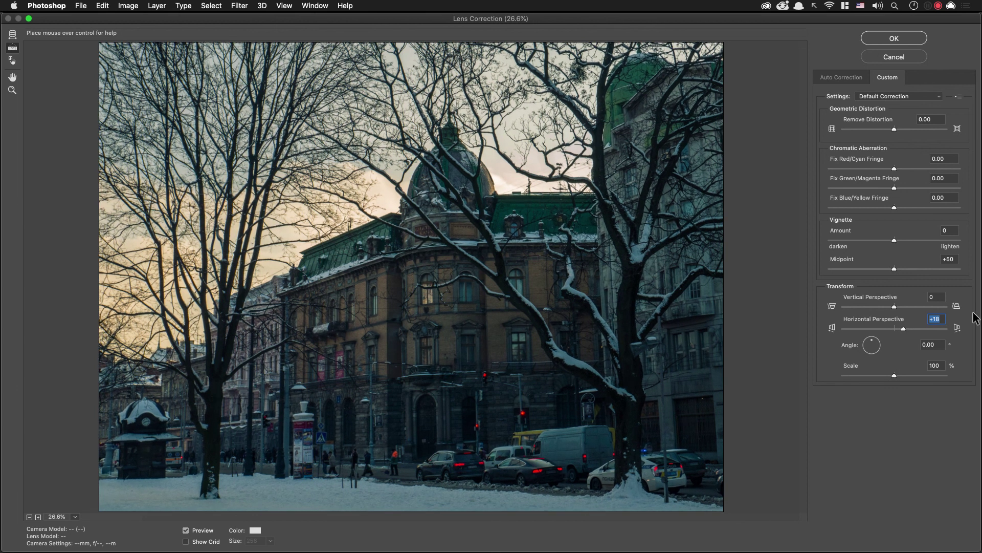
key(Up)
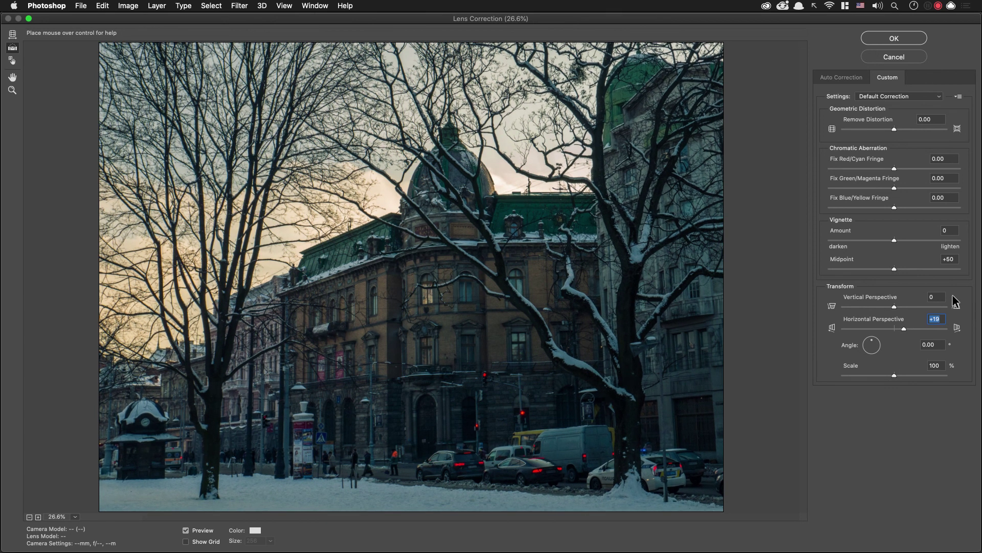
Set the Vertical Perspective to -5, compare with the uncorrected preview and apply the Lens Correction
click(935, 296)
key(shift+Down)
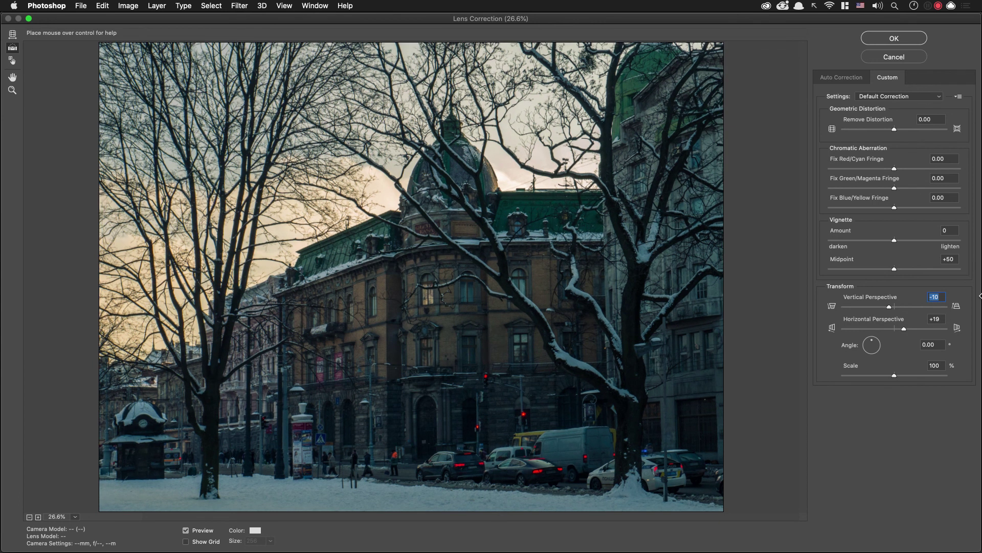
key(Up)
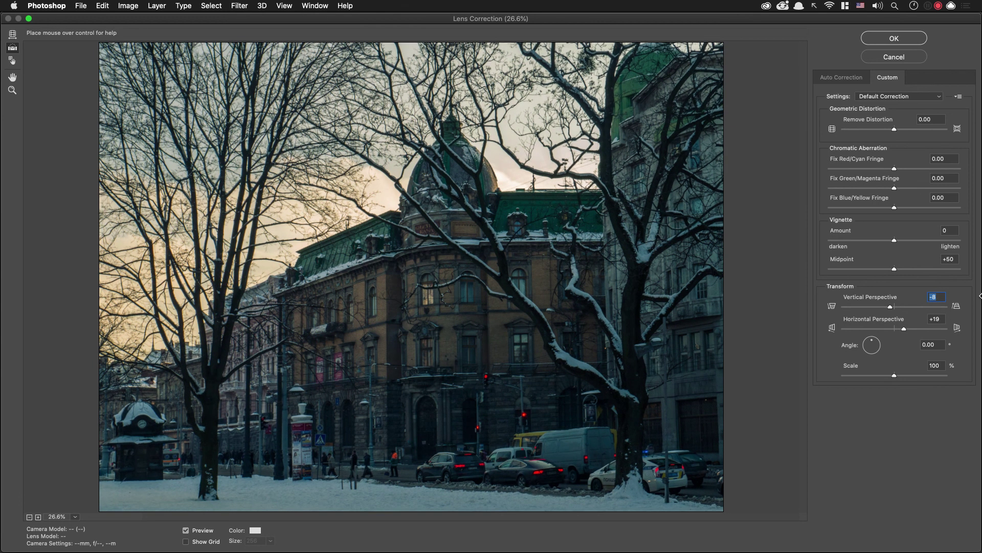
key(Up)
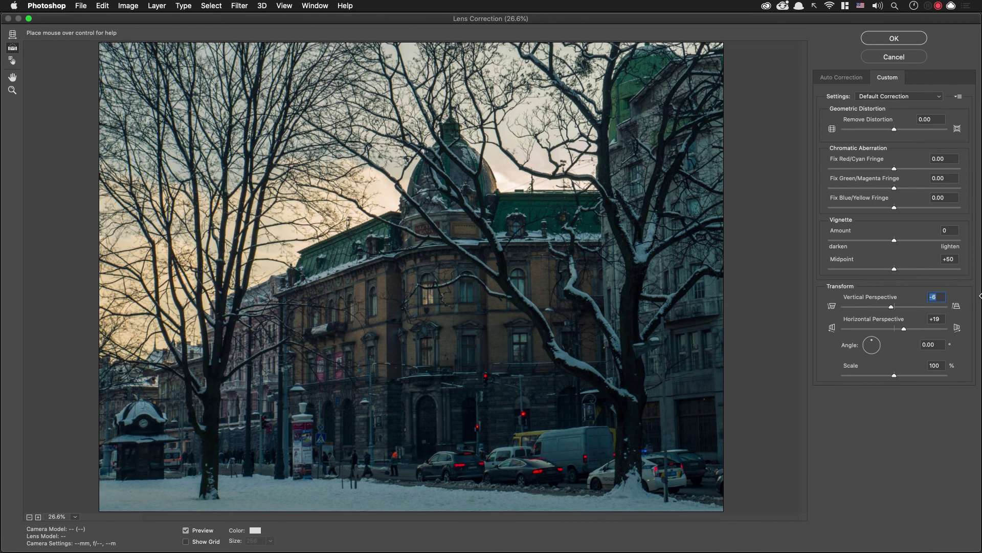
key(Up)
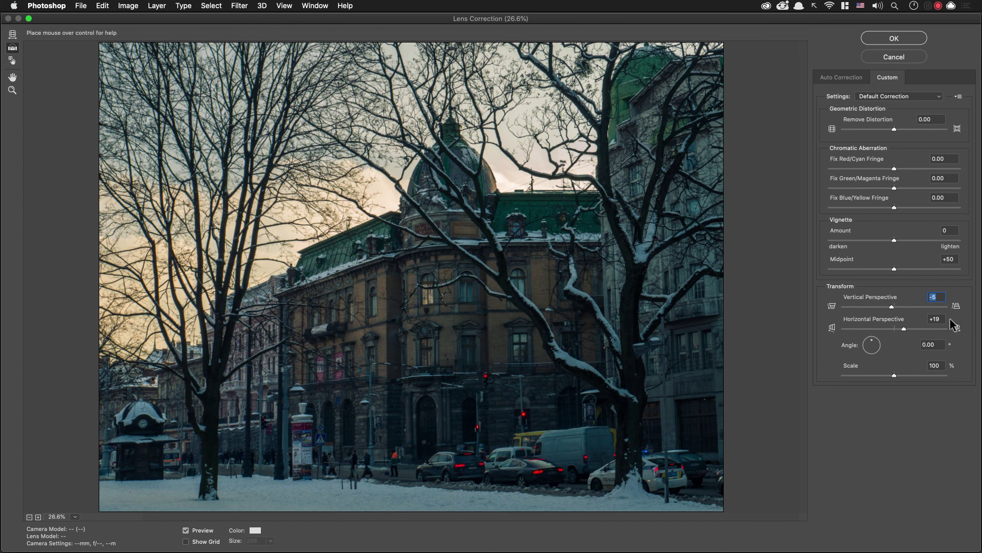
key(p)
key(p)
click(893, 38)
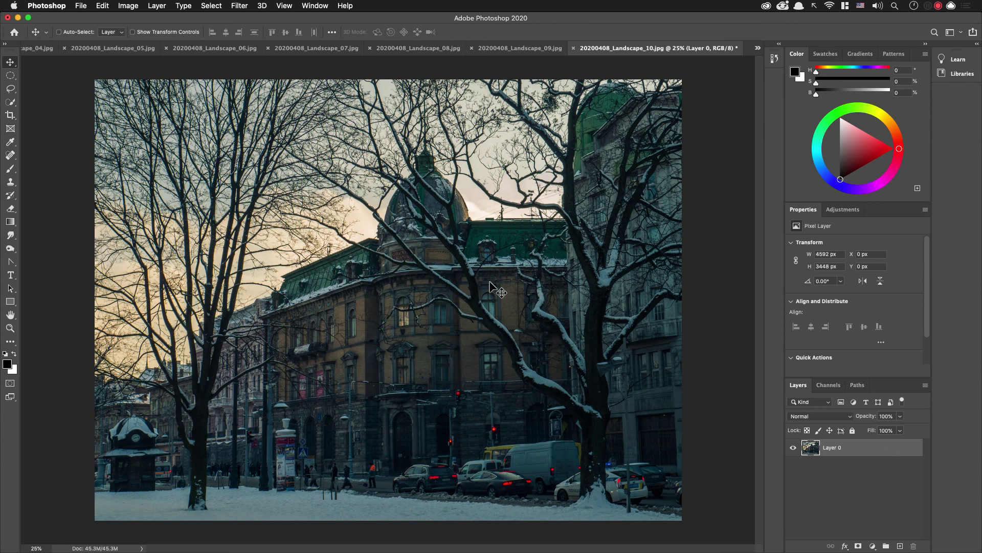
In the Camera Raw Filter, apply Auto tone to the snowy street photo and set Clarity to +76
key(shift+super+a)
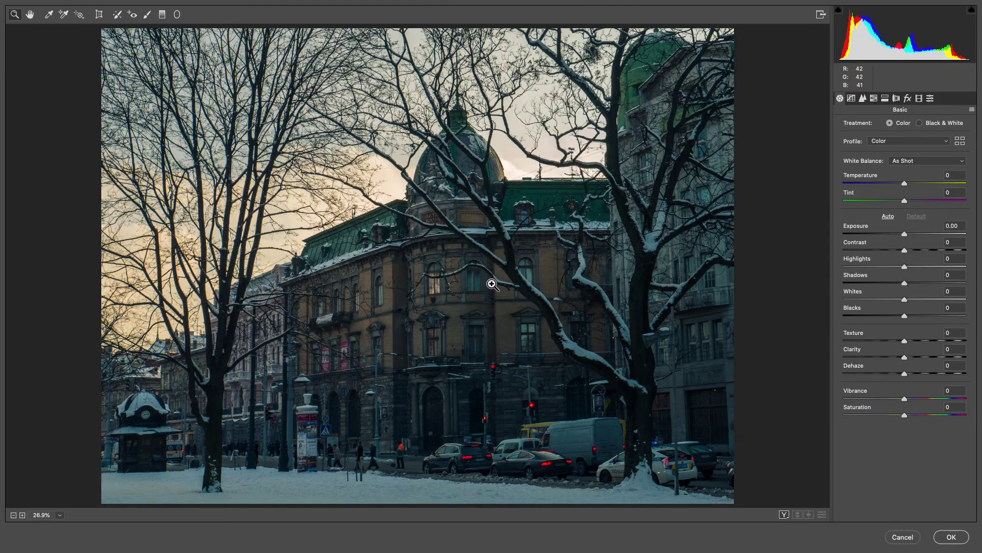
click(888, 215)
mouse_move(905, 356)
mouse_down()
mouse_move(916, 357)
mouse_move(888, 351)
mouse_move(906, 352)
mouse_up()
click(884, 348)
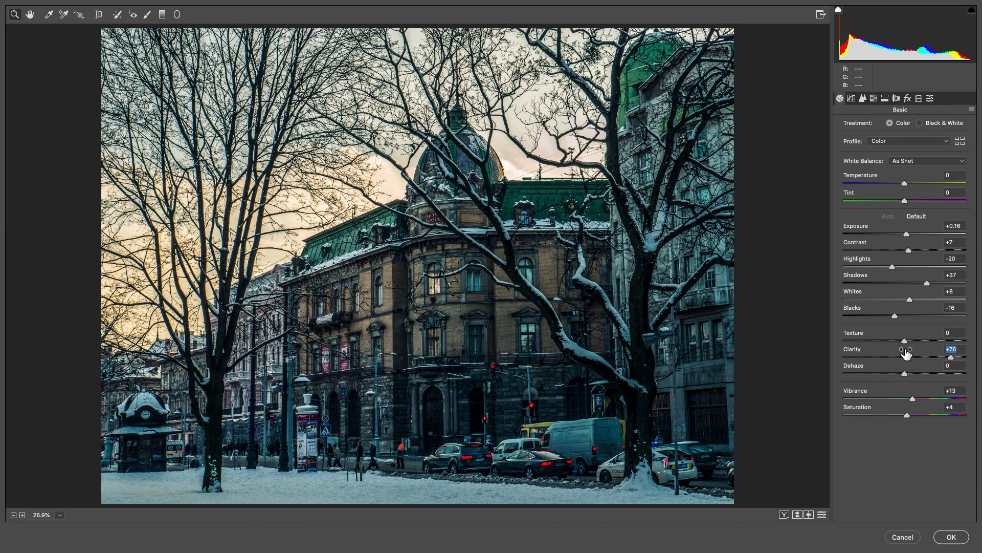
Set the Sharpening Amount to 22, checking the building's detail at 100%
click(864, 100)
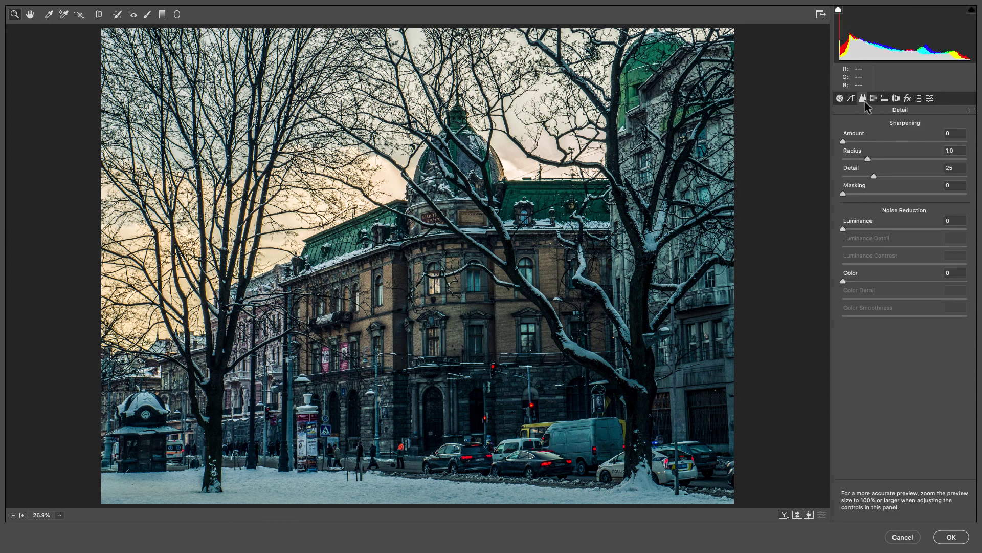
click(855, 135)
drag(855, 137, 860, 138)
key(ctrl+alt+0)
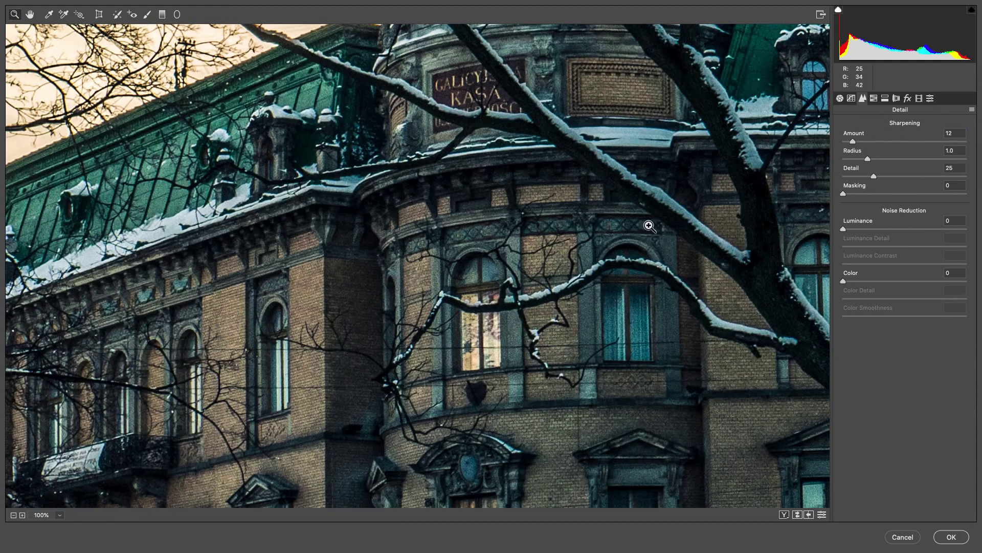
drag(858, 136, 865, 137)
key(ctrl+0)
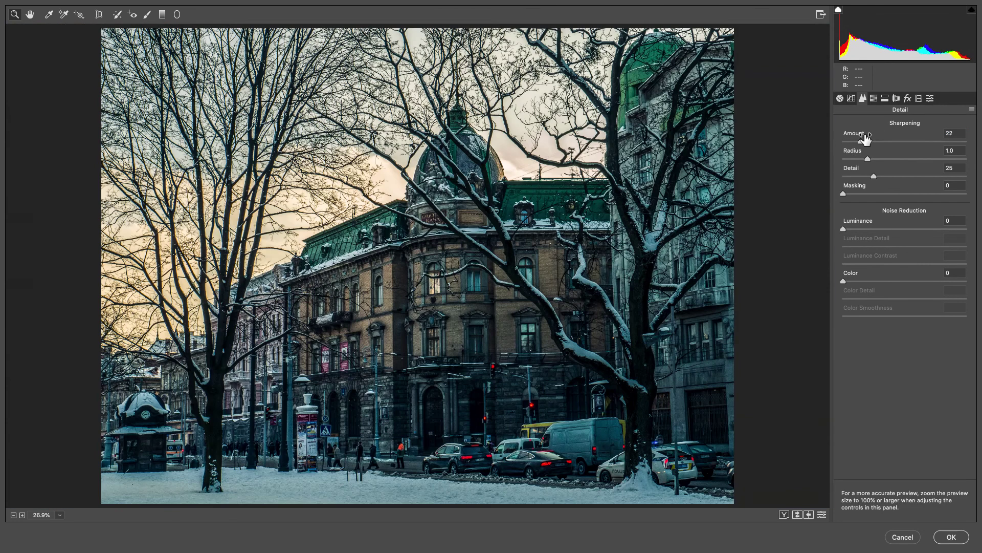
Preview the Modern and Vintage profiles, then apply Modern 01 with an Amount of 48
click(841, 99)
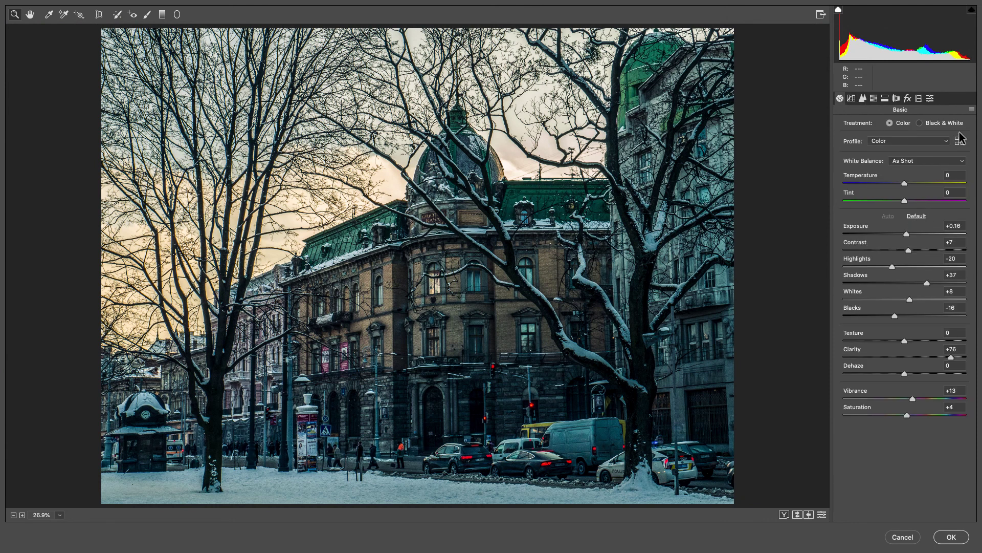
click(959, 141)
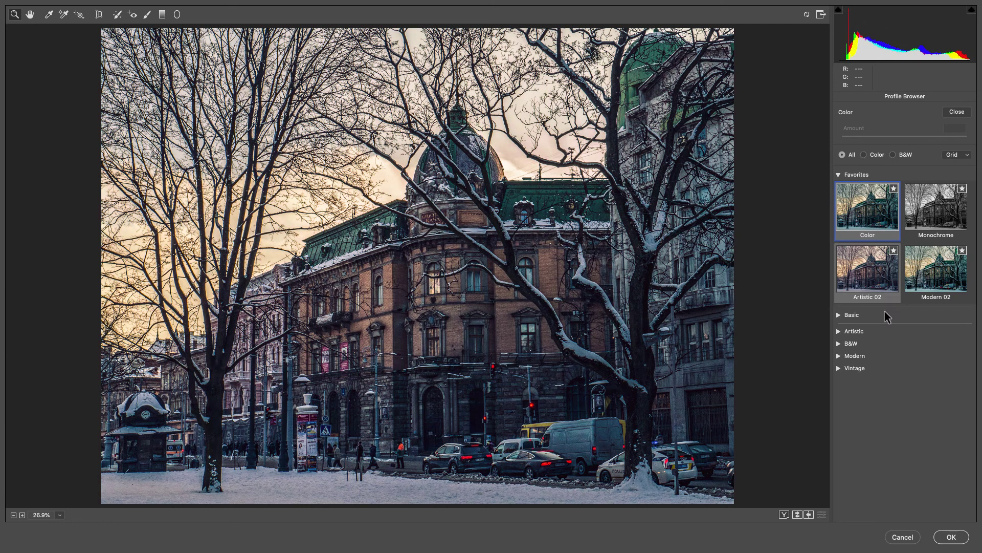
click(846, 368)
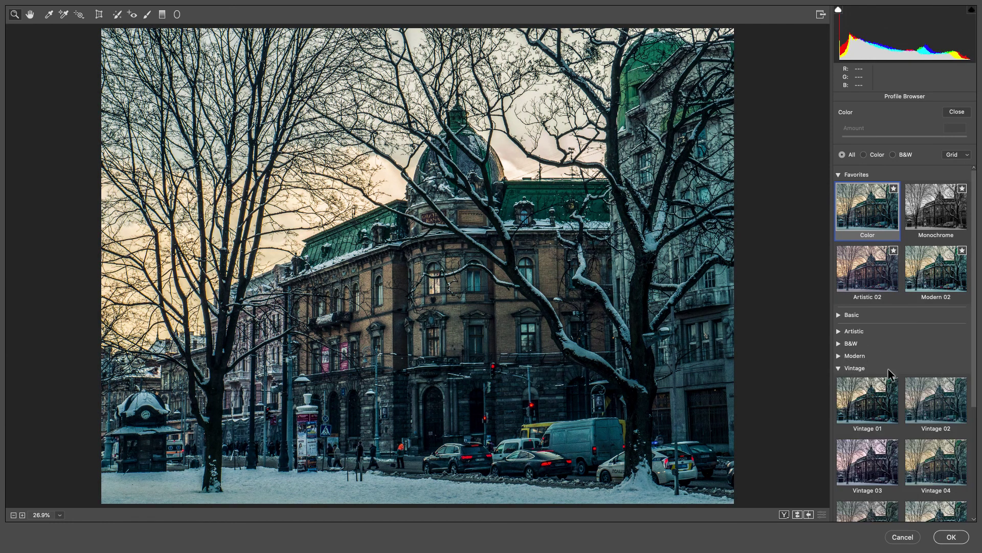
click(842, 356)
scroll(928, 365, down, 5)
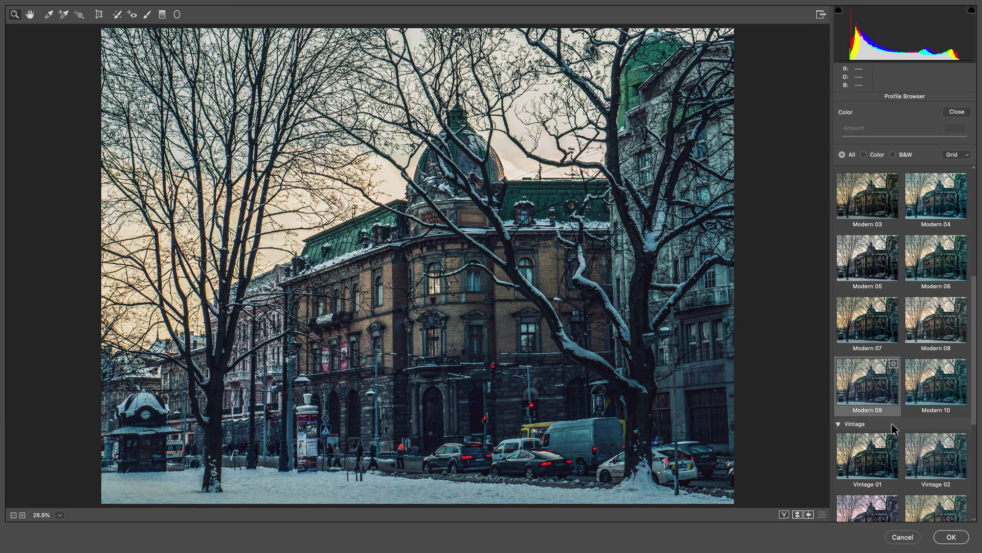
scroll(939, 399, down, 2)
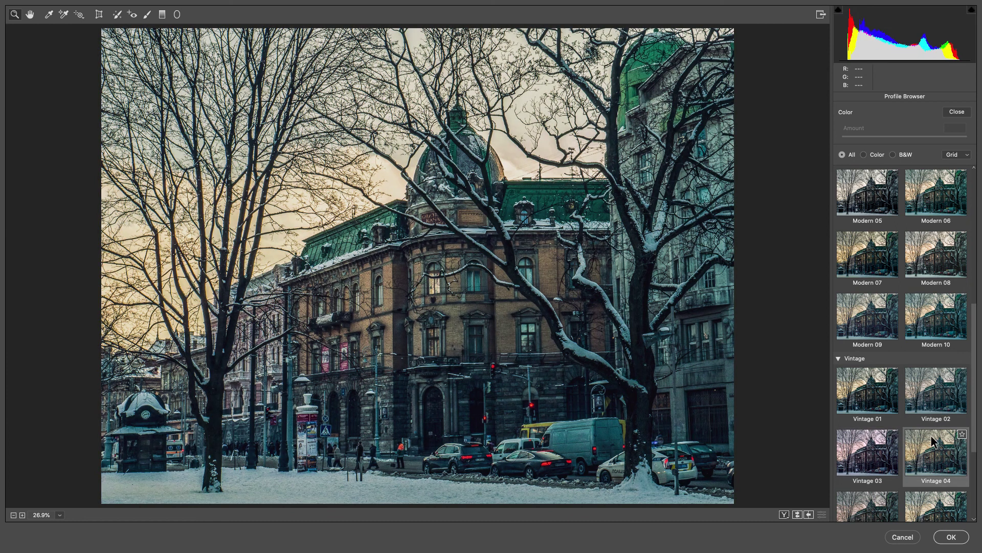
scroll(925, 428, up, 5)
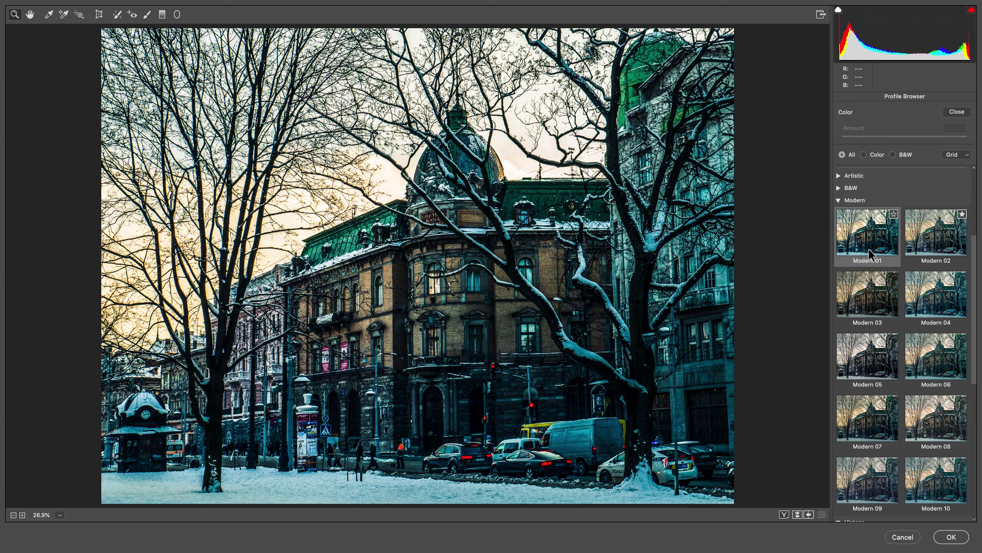
click(869, 251)
click(866, 131)
drag(866, 131, 833, 132)
click(957, 111)
Set Blacks to +12 and Shadows to +46, and apply the Camera Raw Filter
click(871, 332)
drag(871, 333, 873, 298)
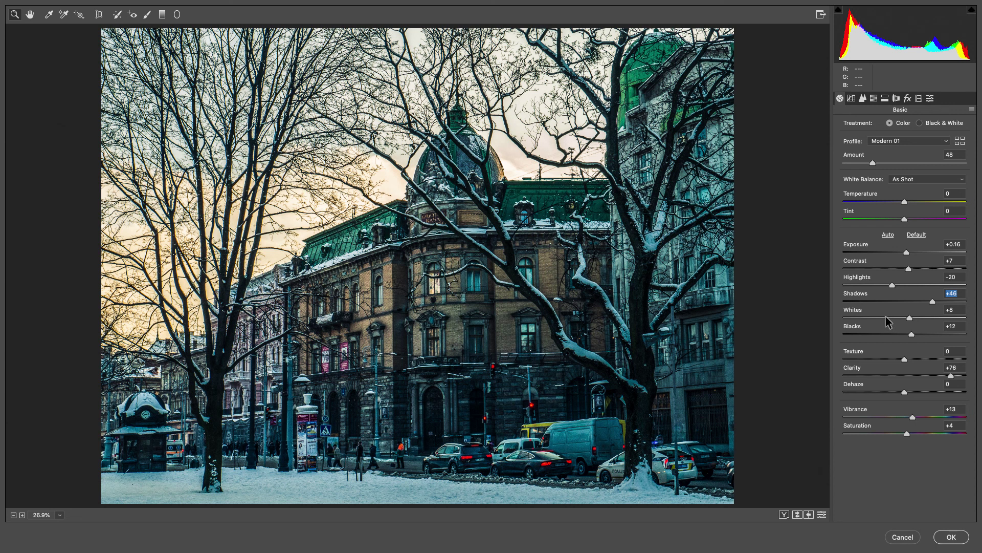
click(955, 538)
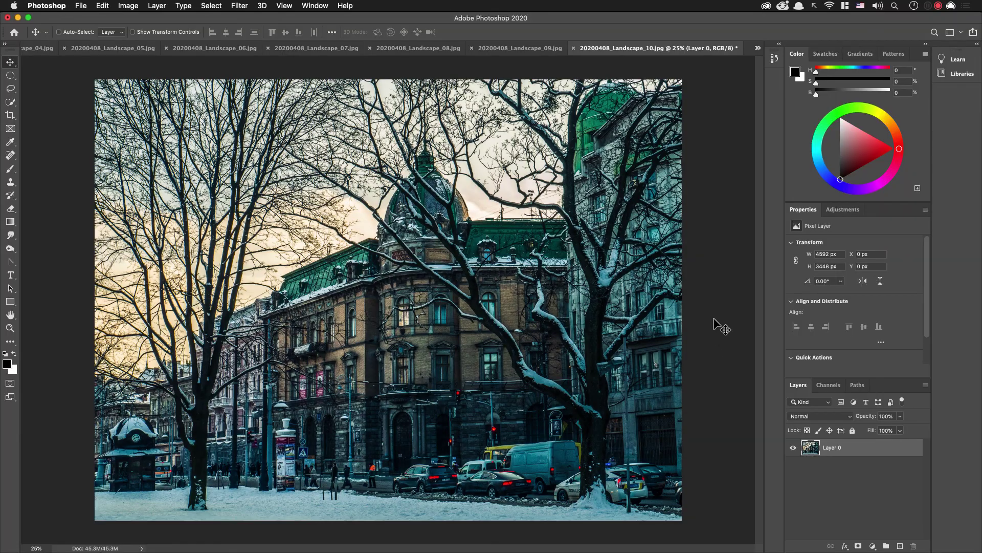
Compare the edited street photo with its original by reverting the file and undoing the revert, twice
key(F12)
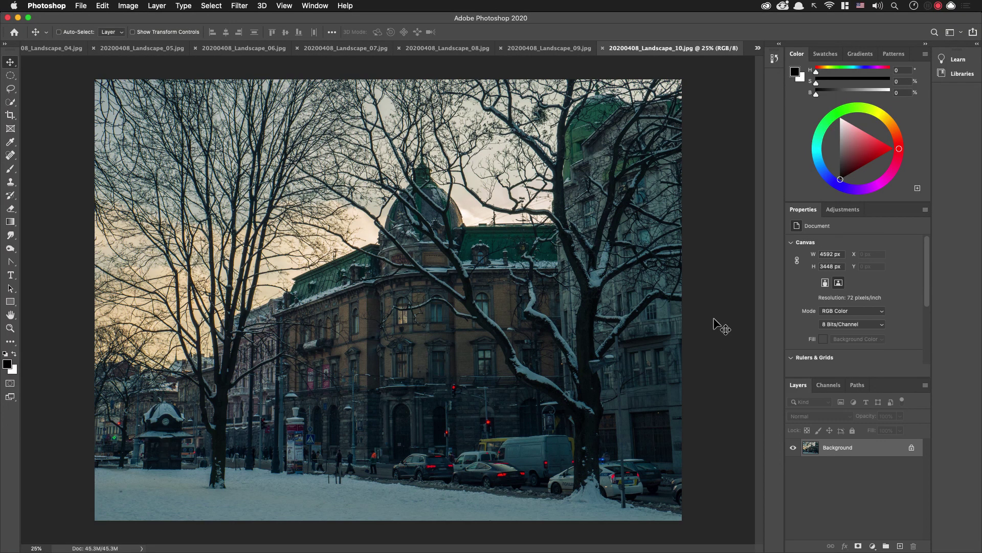
key(super)
key(super+z)
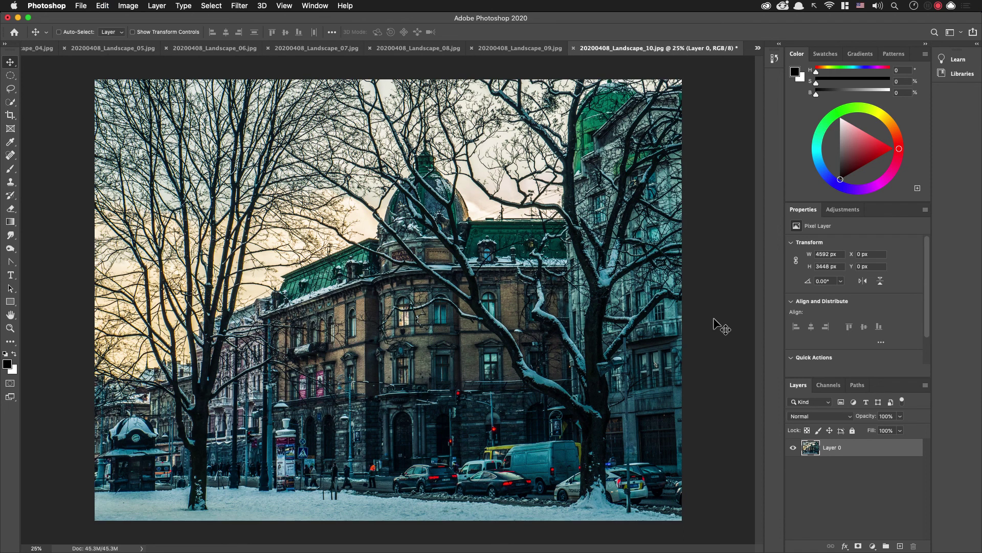
key(F12)
key(super+z)
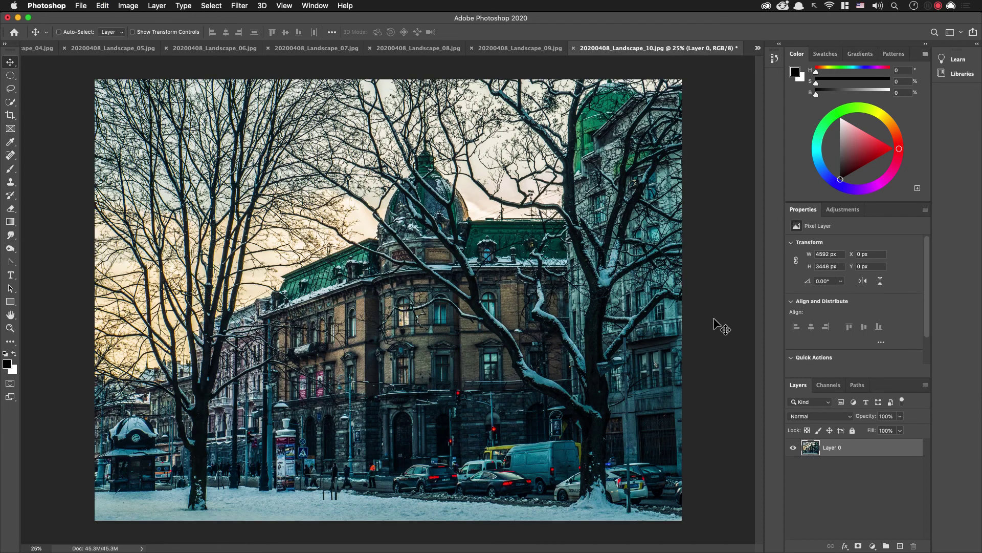